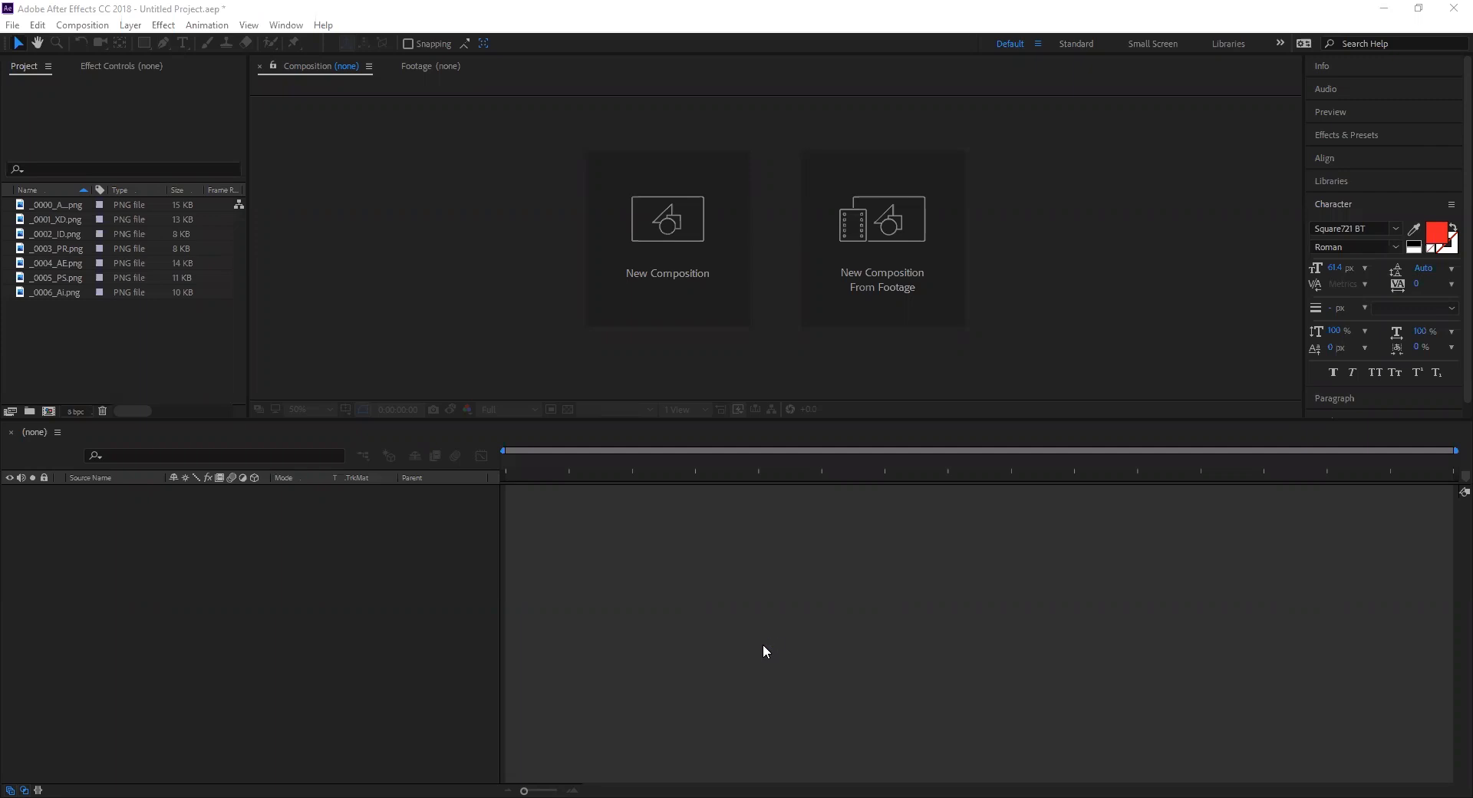
left_click(311, 585)
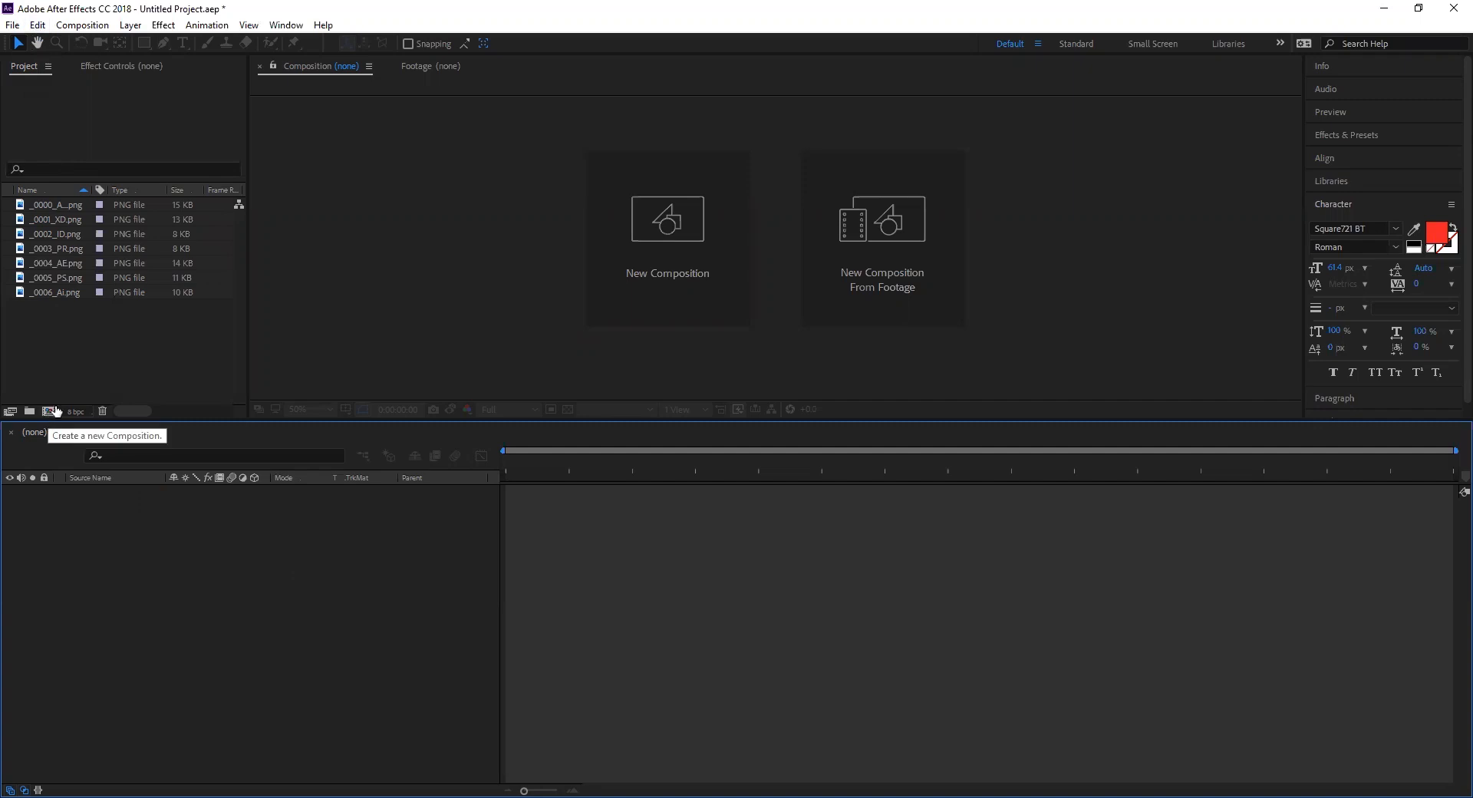
left_click(83, 25)
left_click(316, 47)
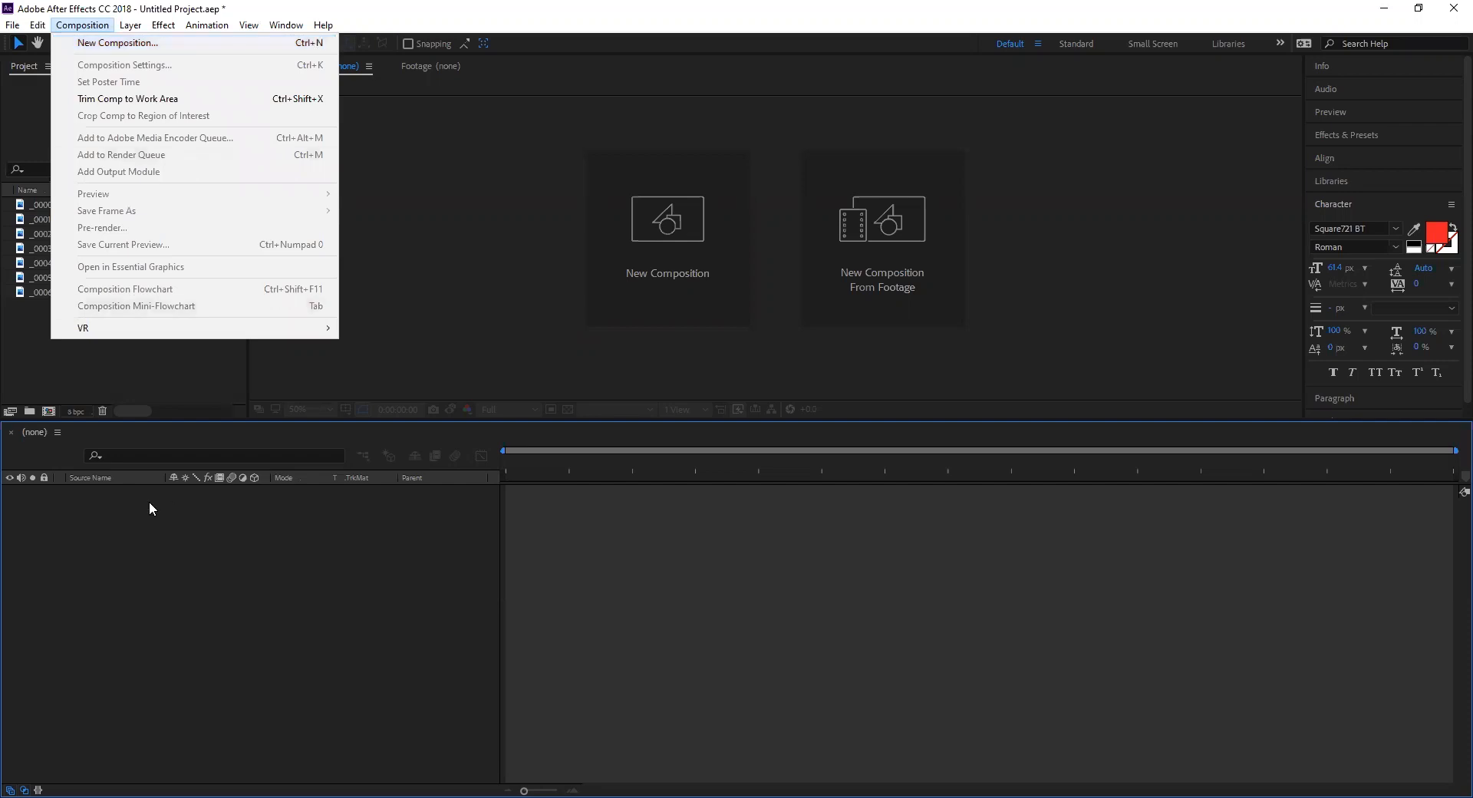
left_click(78, 399)
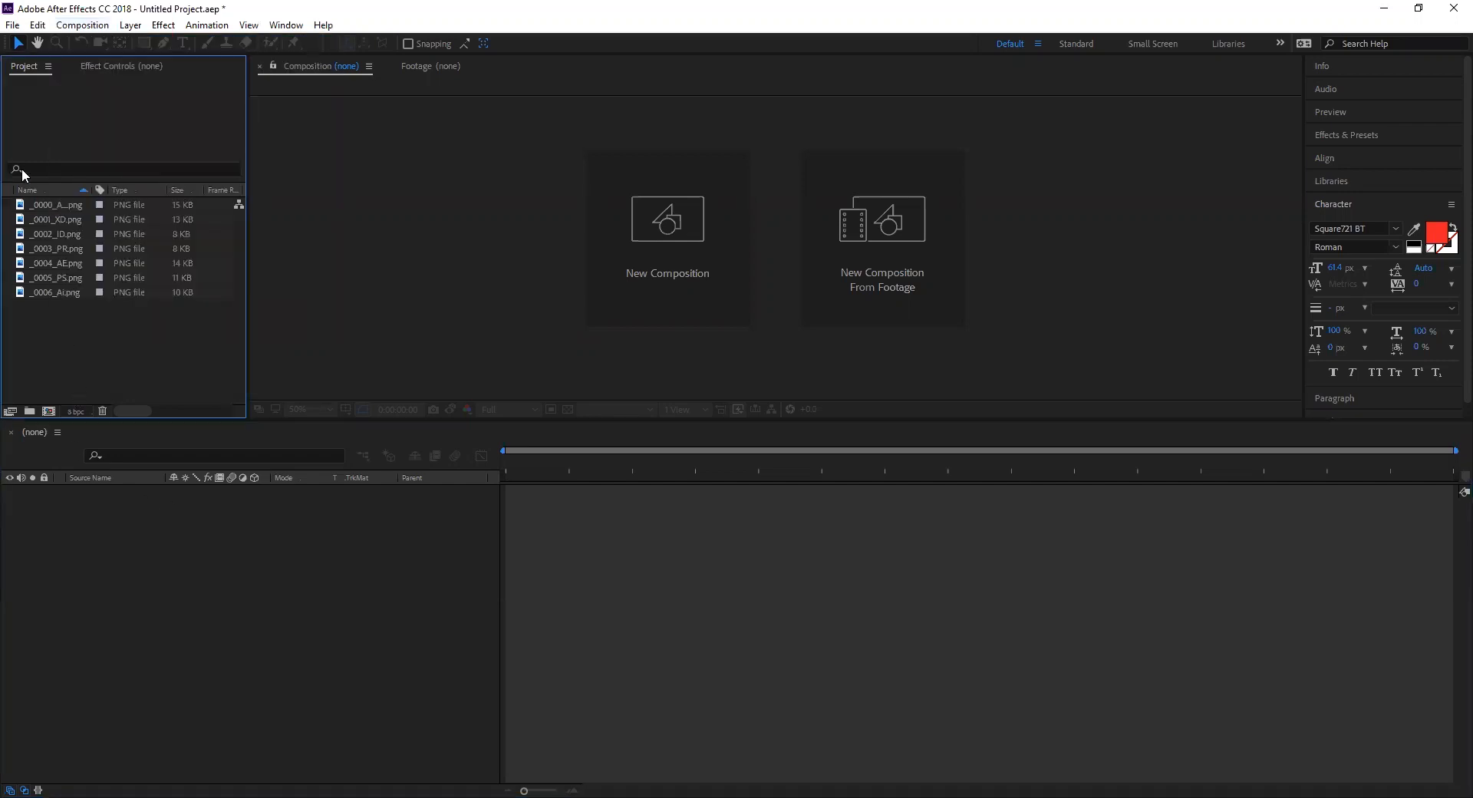
Create composition Comp 1 with the HDTV 1080 25 preset, 1920 x 1080 px, 25 fps, 30-second duration and a white background
left_click(48, 412)
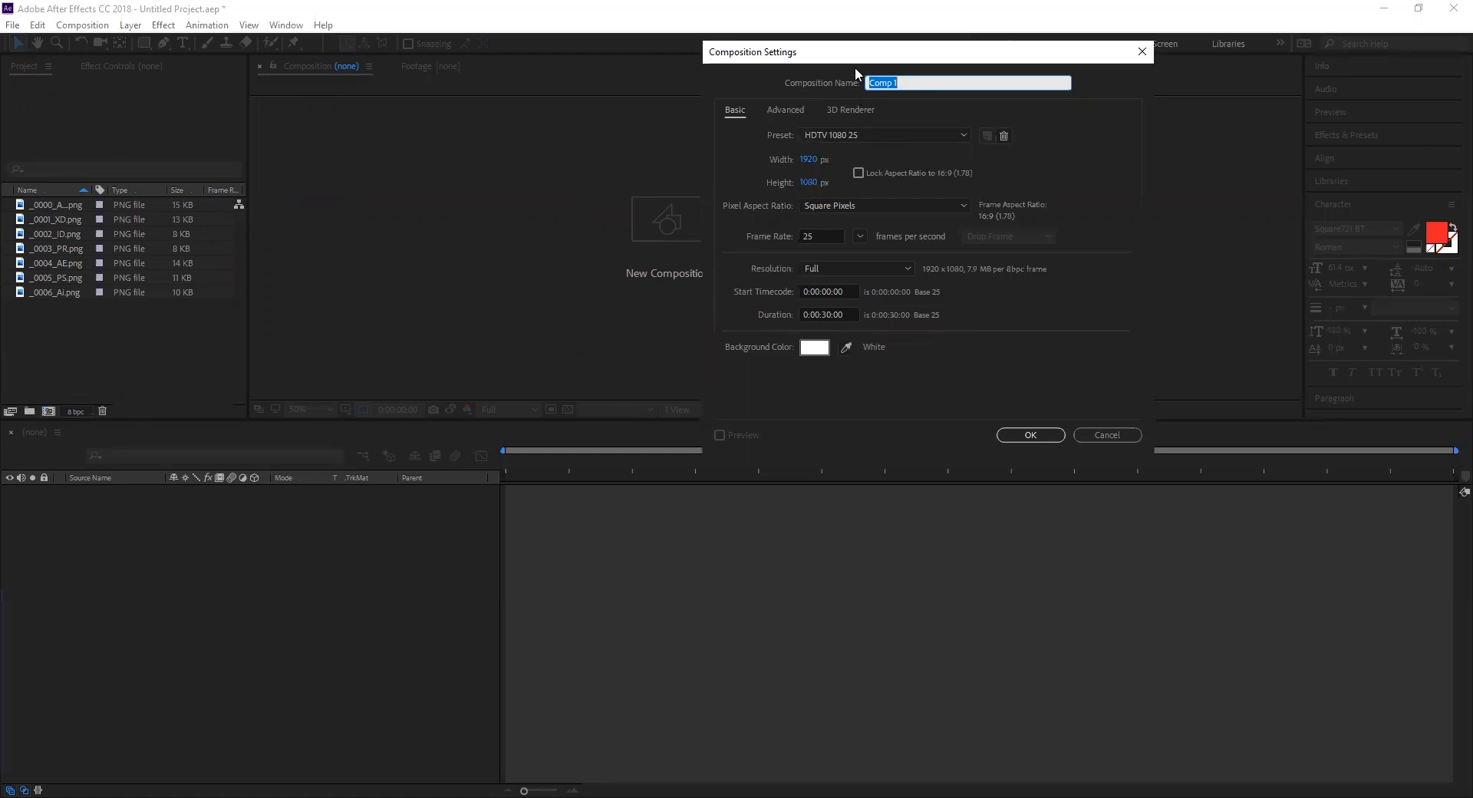
left_click_drag(852, 54, 712, 33)
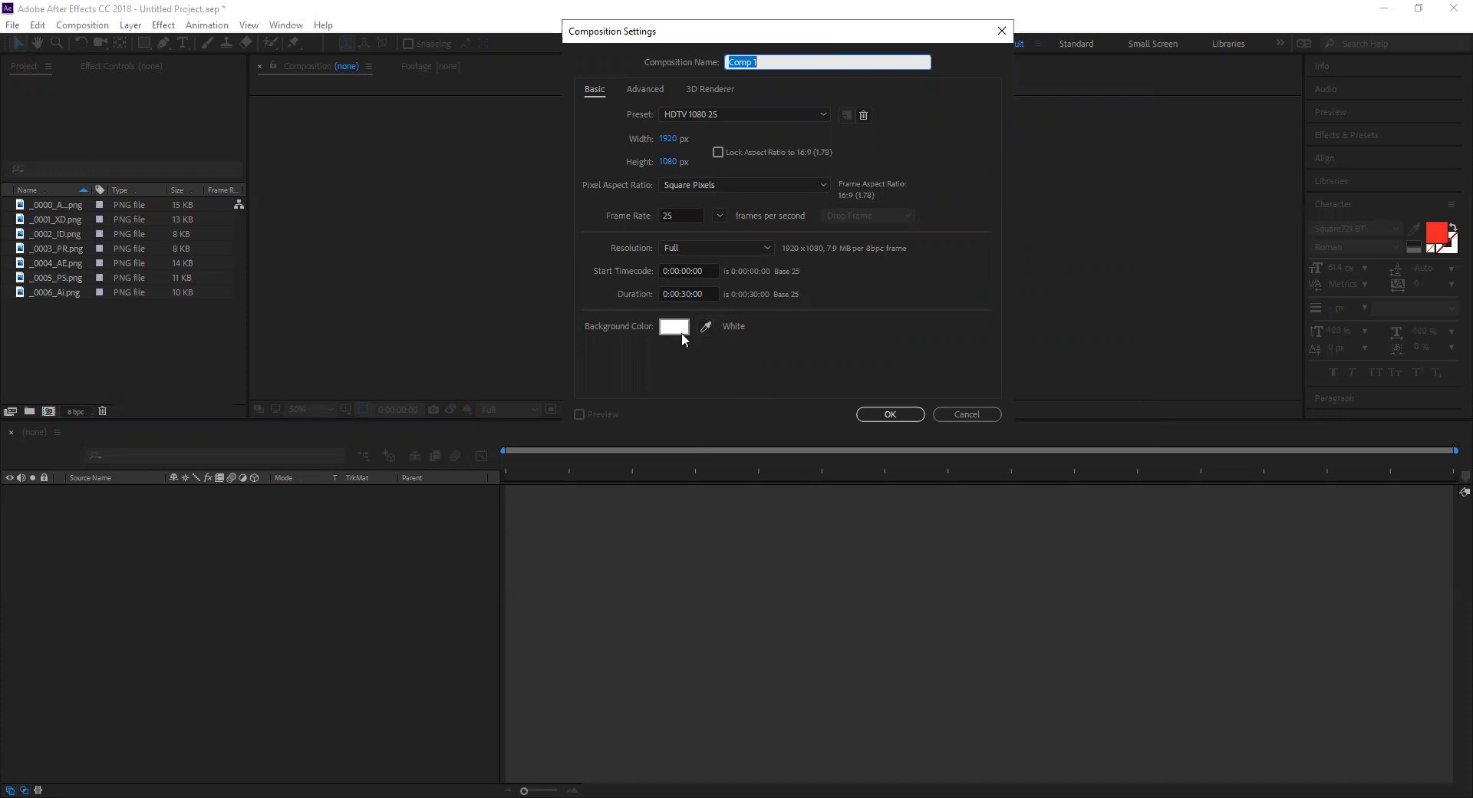
left_click(883, 414)
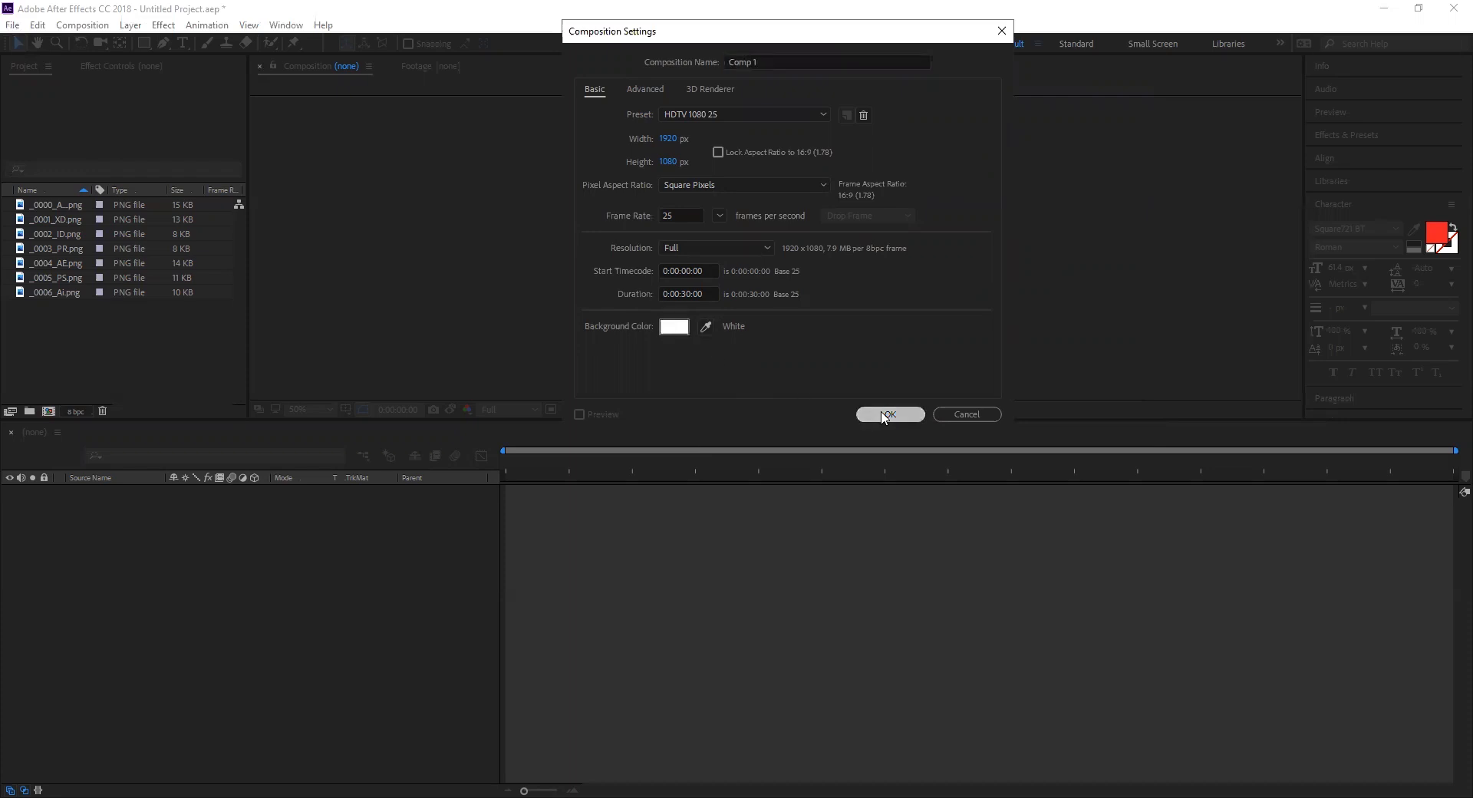
scroll(860, 329, "down", 1)
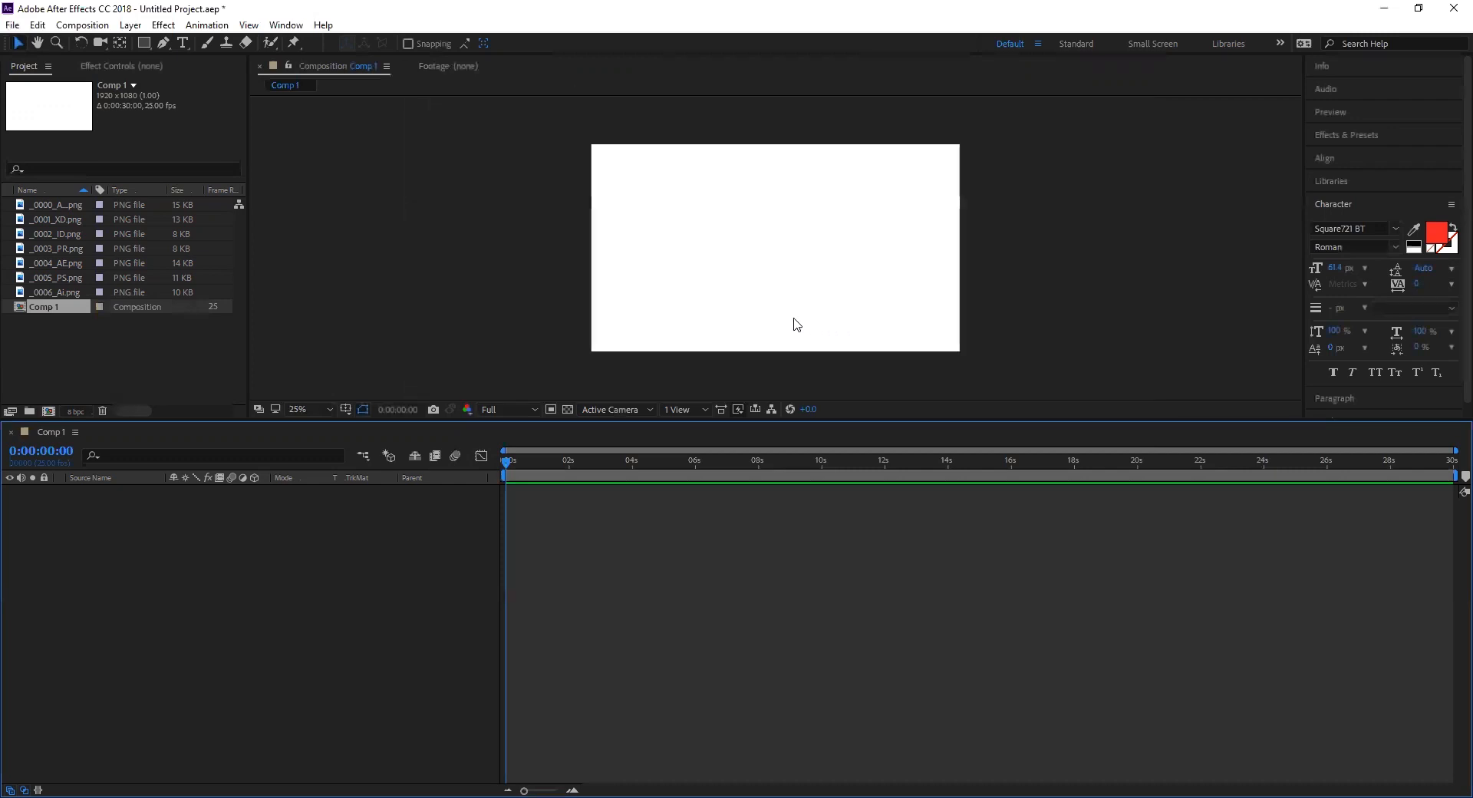
scroll(799, 302, "up", 1)
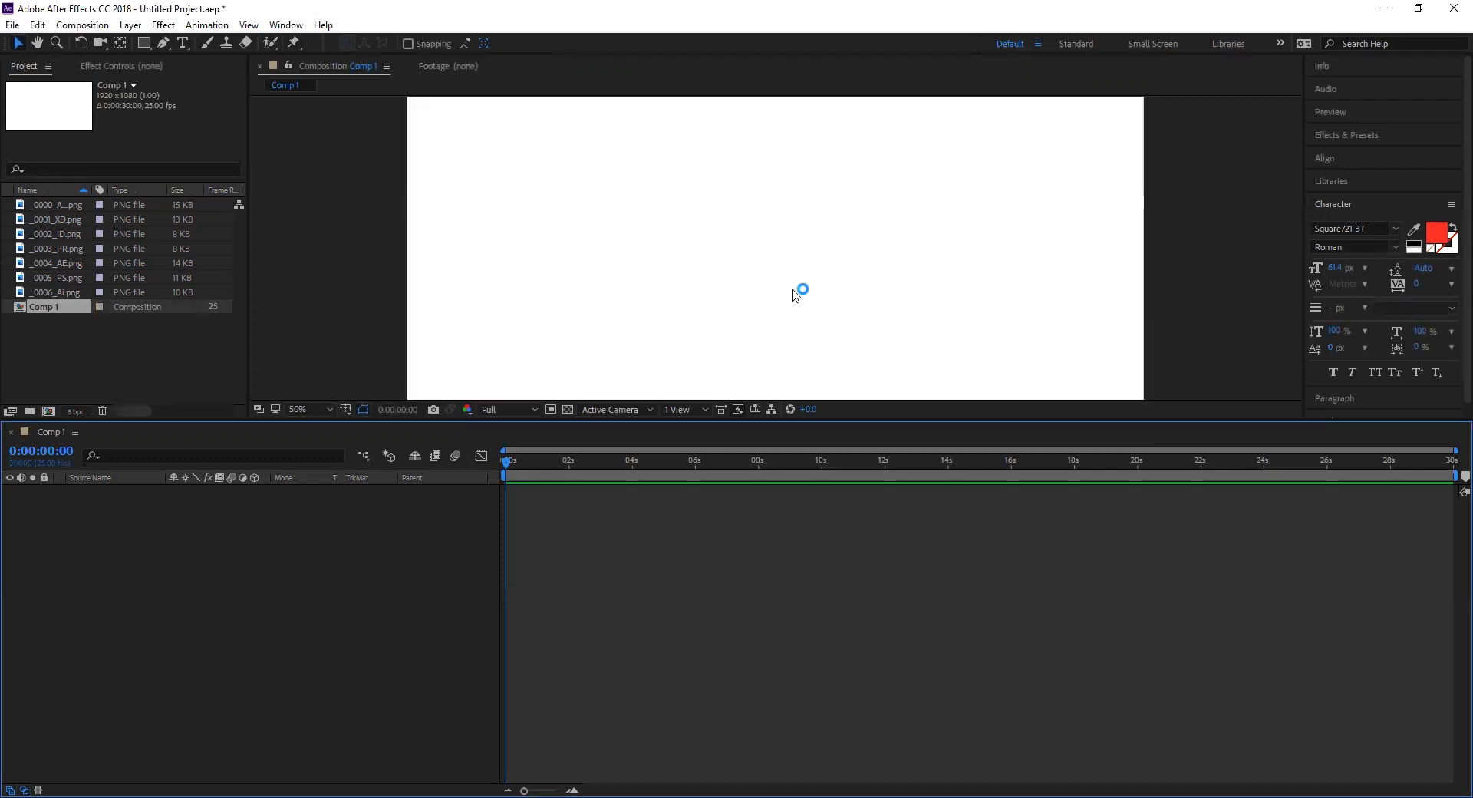
scroll(787, 286, "down", 1)
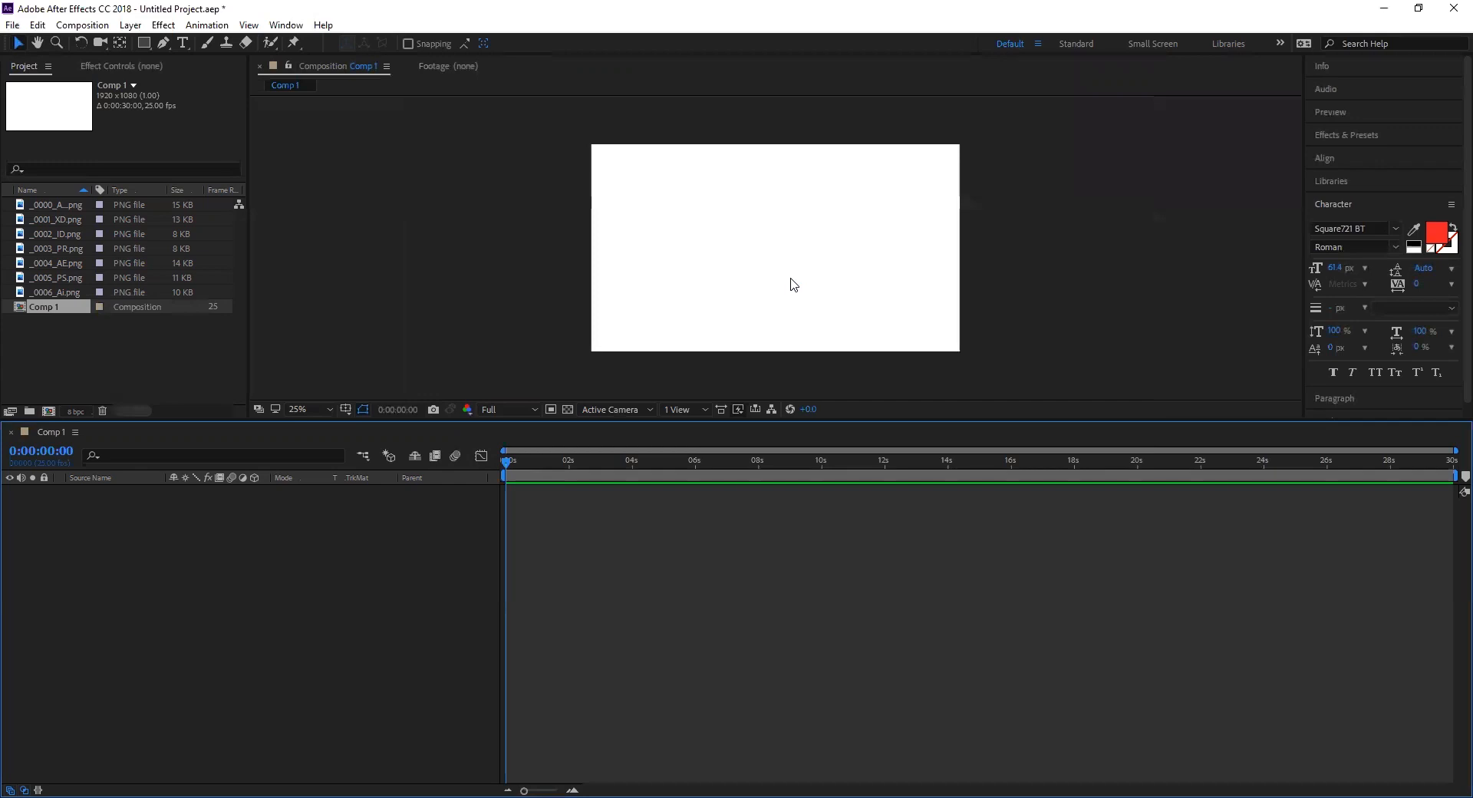
scroll(781, 265, "up", 1)
scroll(779, 262, "down", 2)
scroll(781, 266, "up", 3)
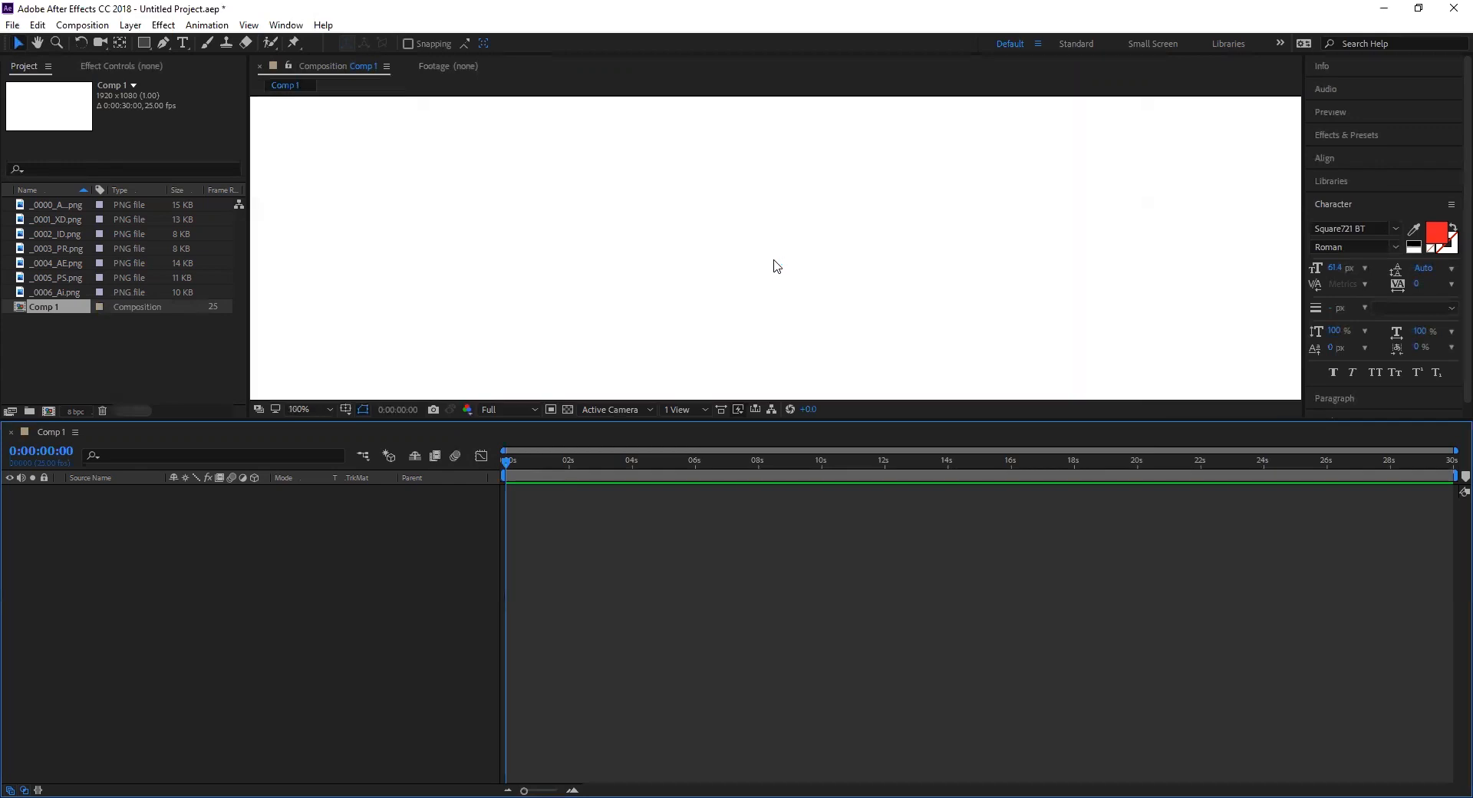
scroll(775, 266, "down", 2)
left_click(230, 356)
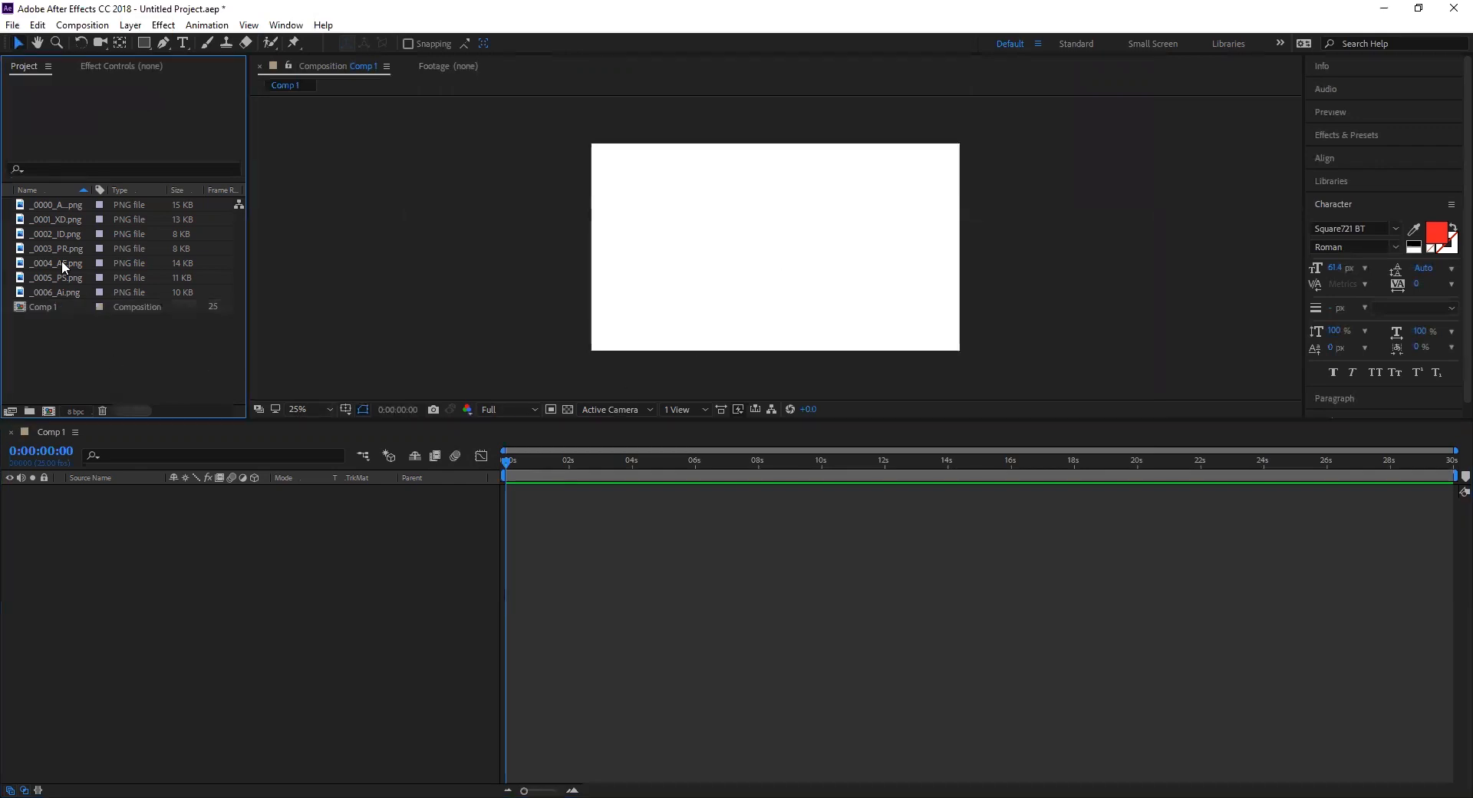
Try placing _0000_Adobe.png in Comp 1, once centred and once at the canvas's upper-left corner, deleting the layer each time
left_click(56, 205)
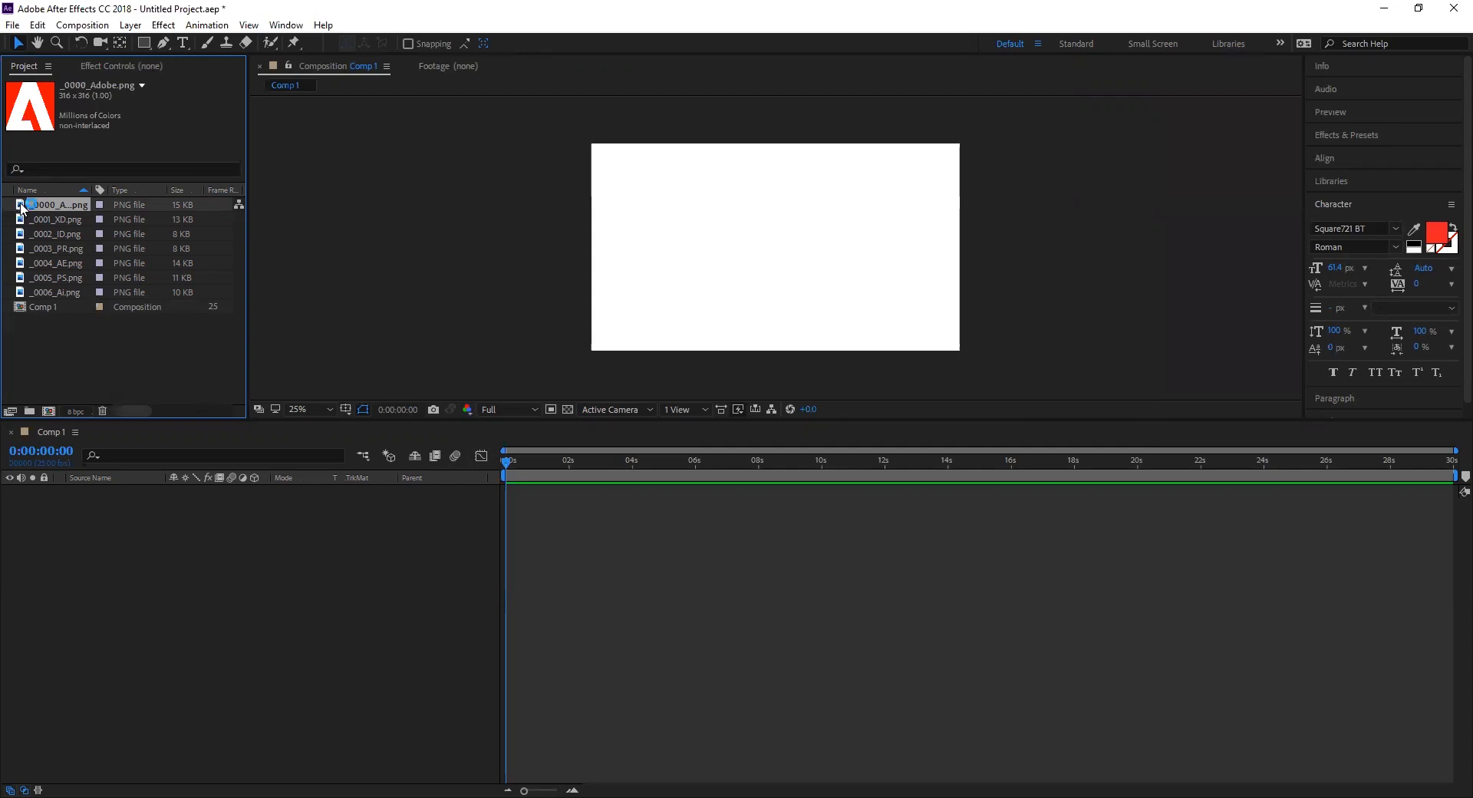
left_click_drag(22, 208, 217, 553)
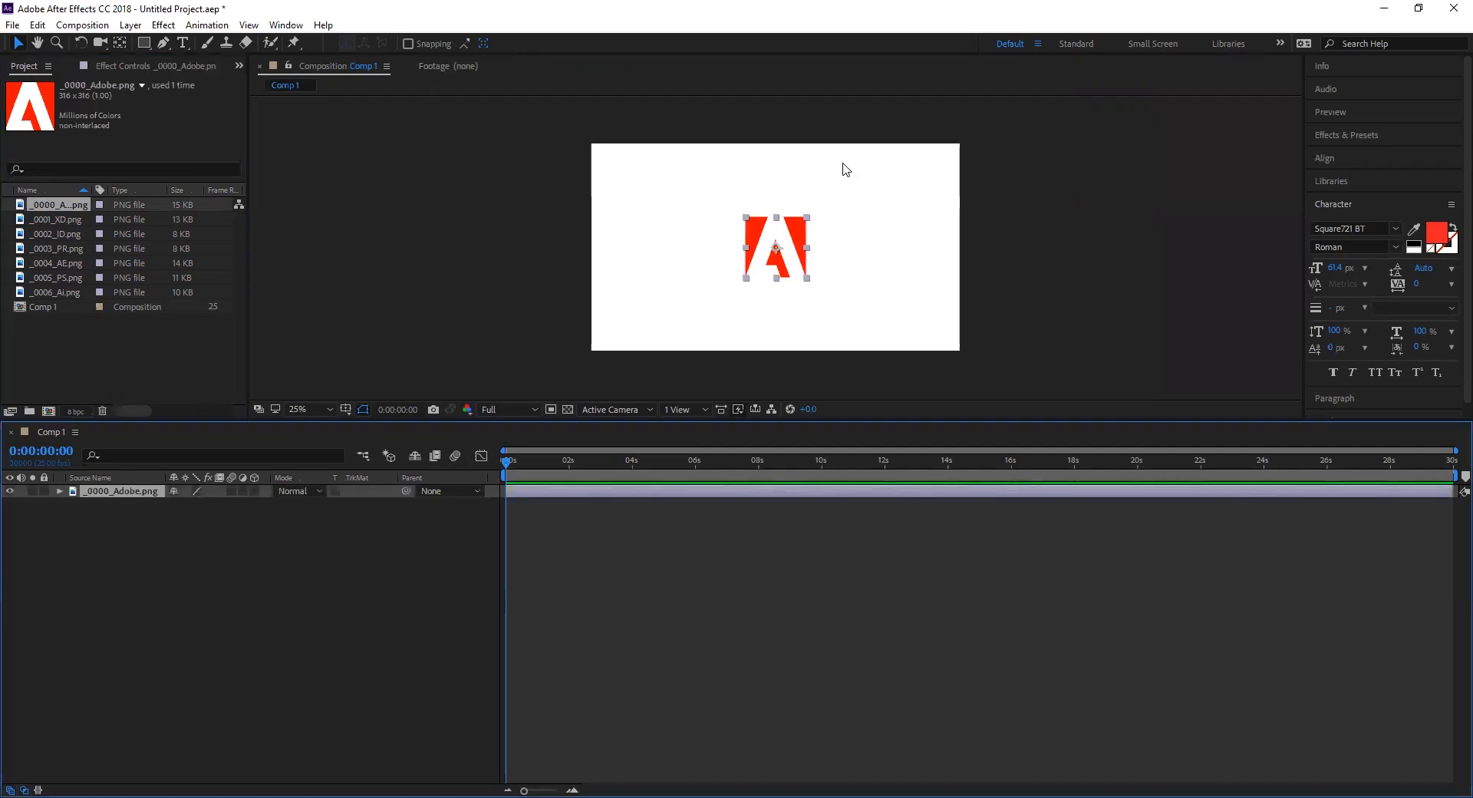
key("Delete")
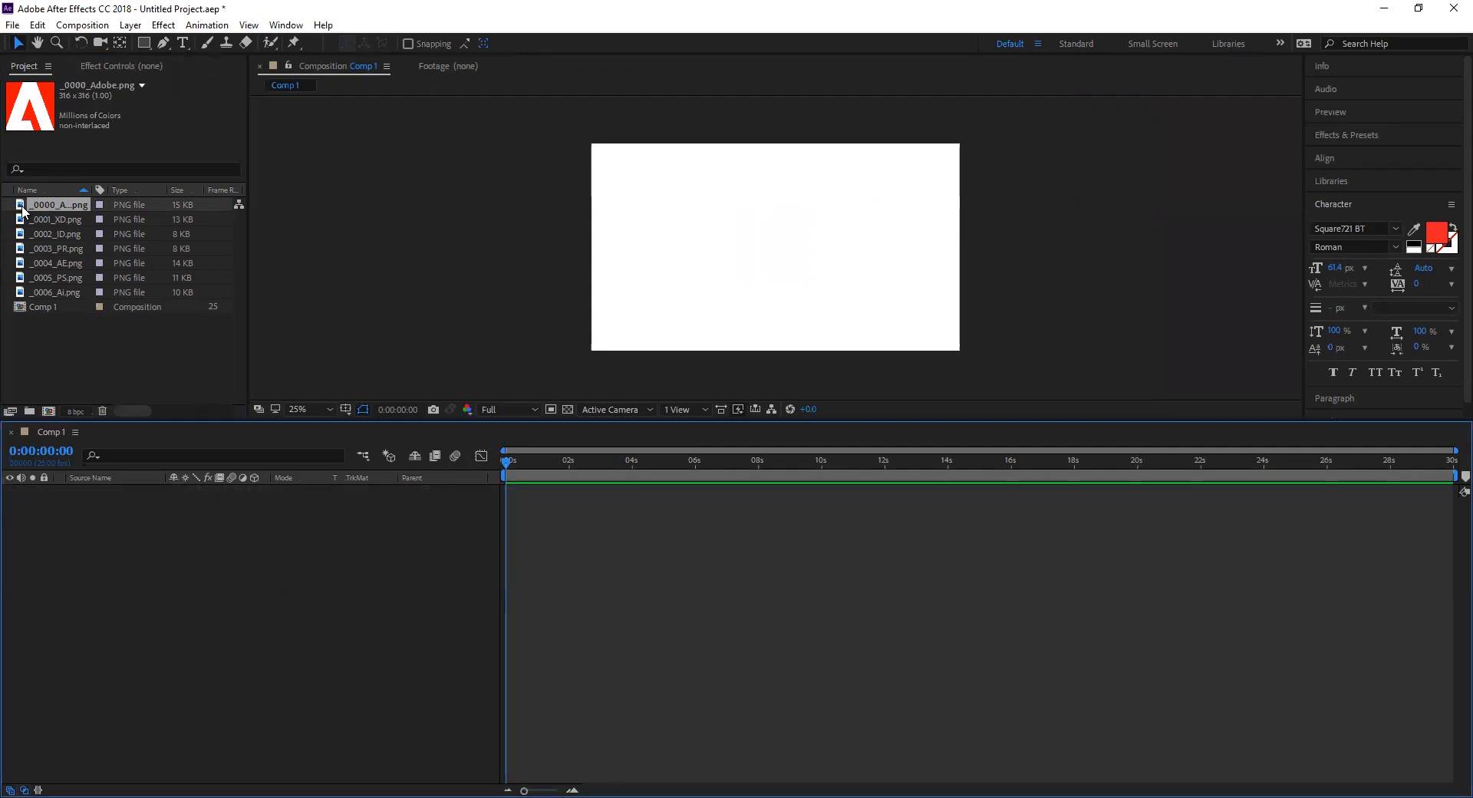
left_click_drag(23, 209, 608, 180)
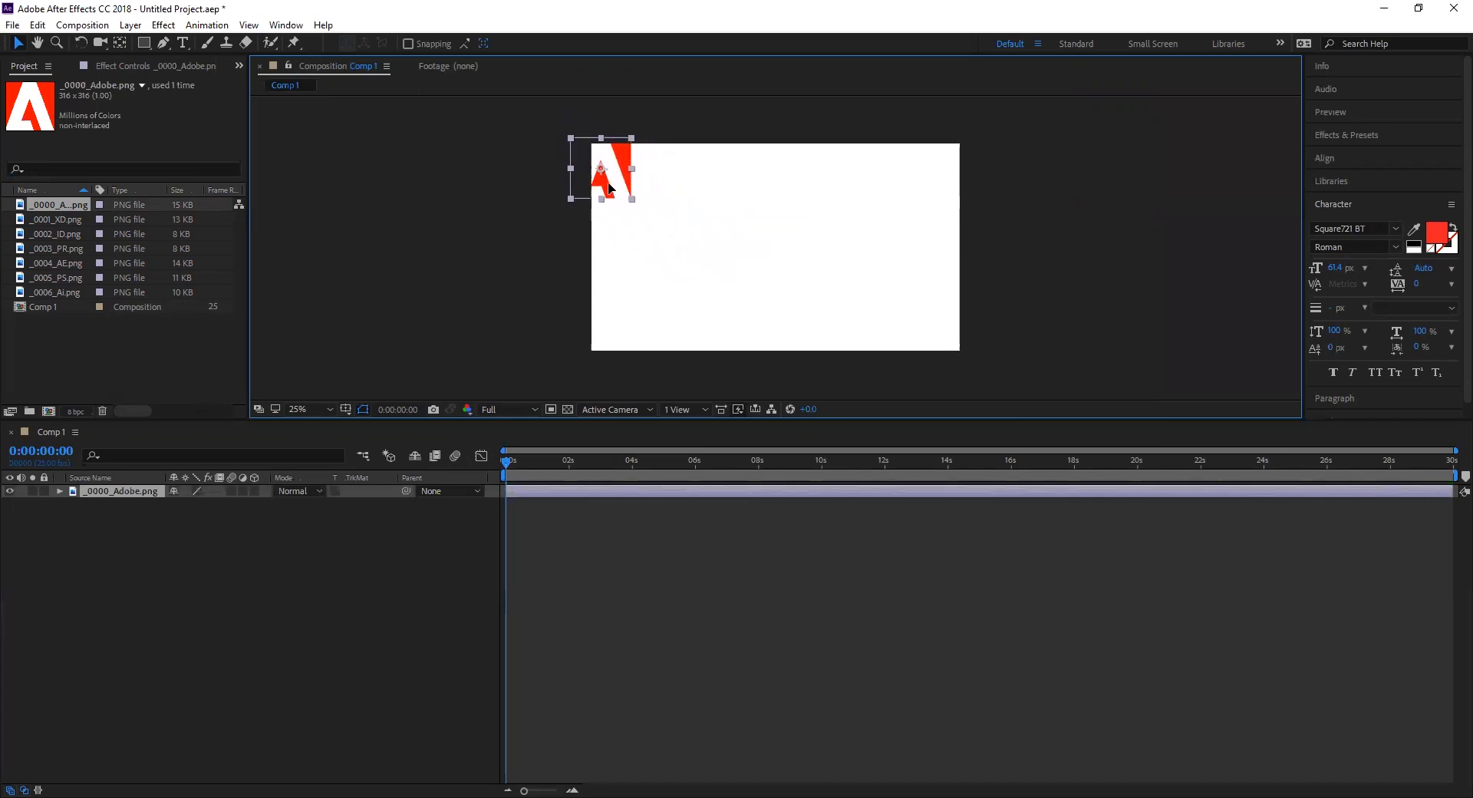
key("Delete")
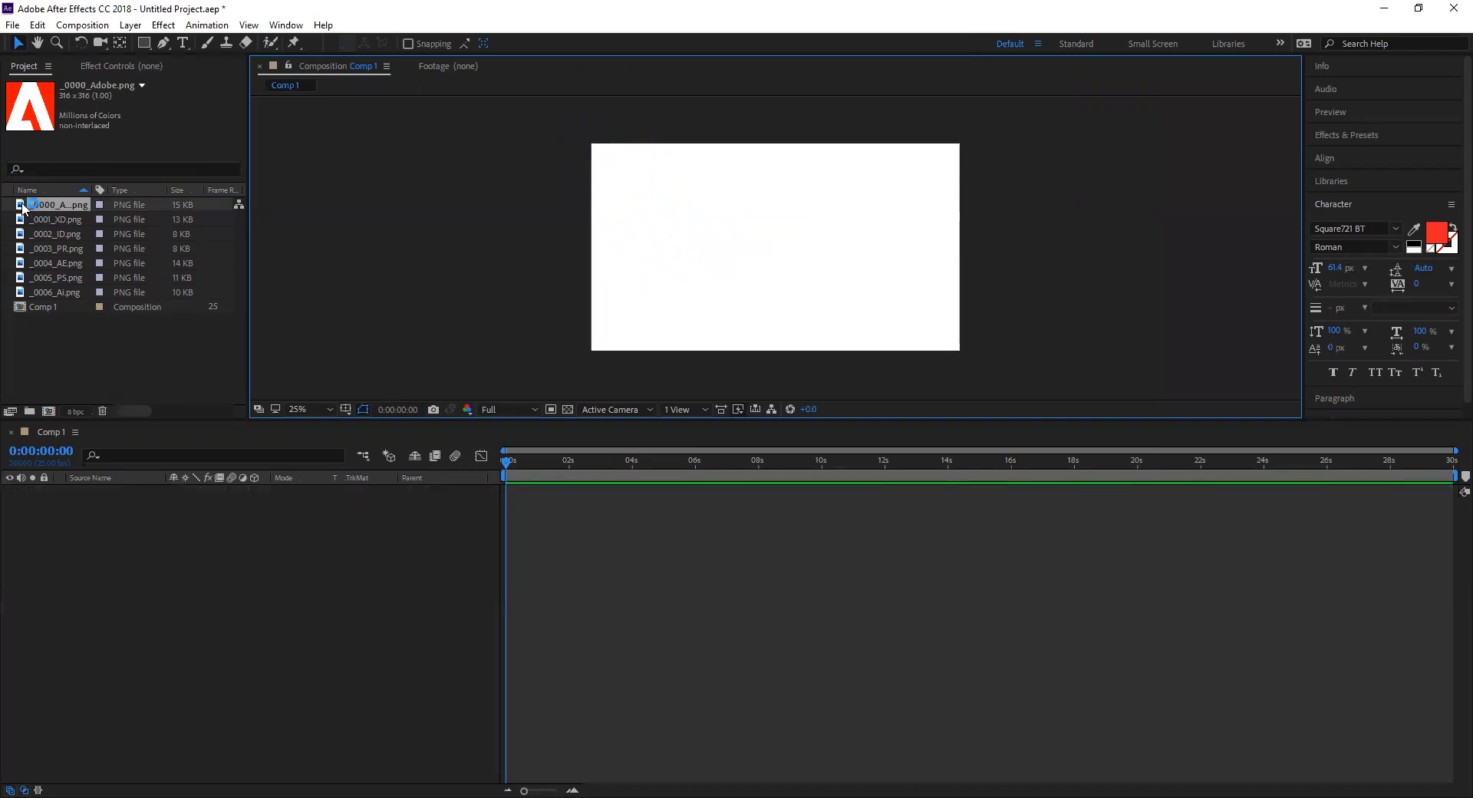
Add _0000_Adobe.png to Comp 1's timeline as a centred layer starting at the first frame and select it
left_click_drag(20, 206, 87, 499)
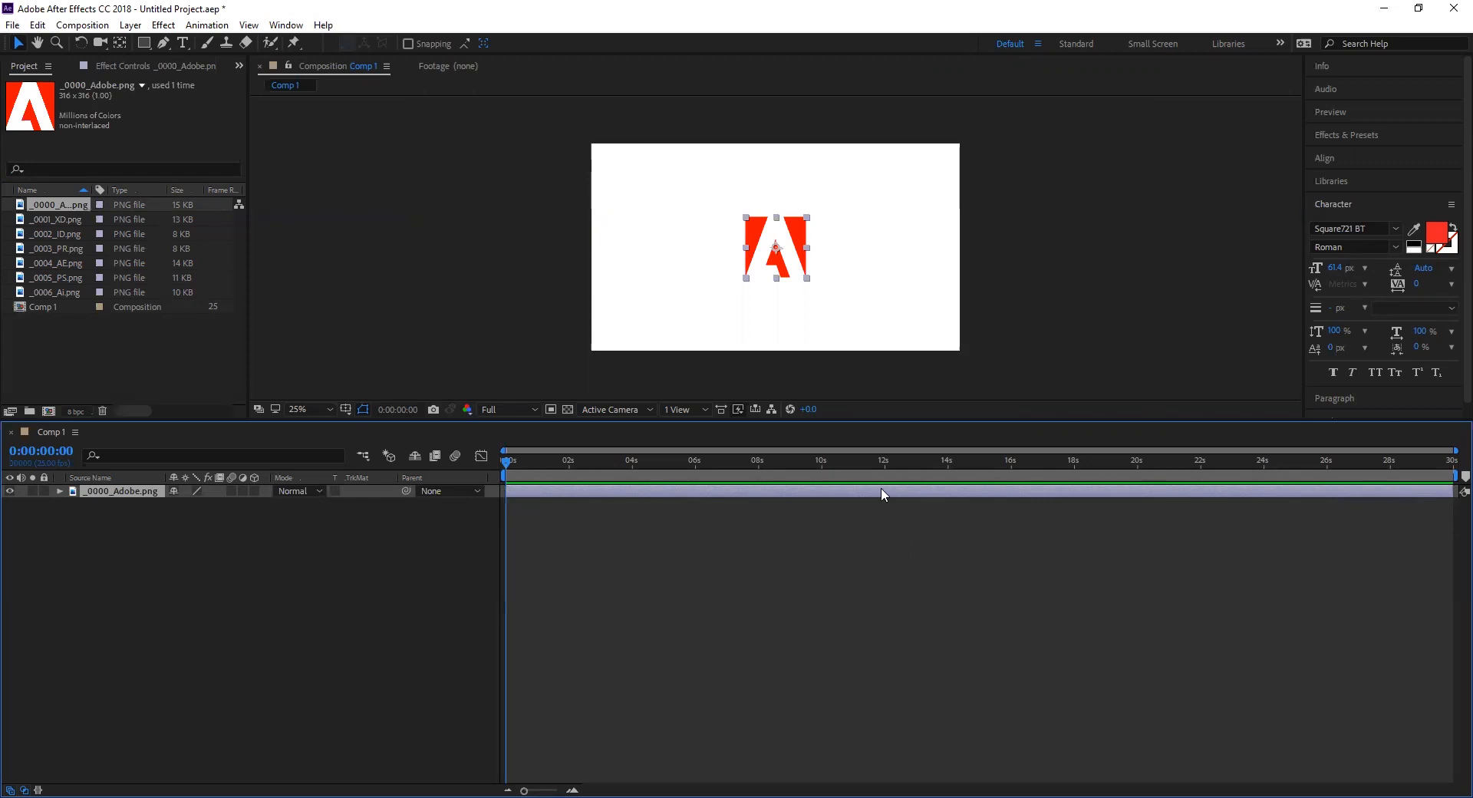
left_click(509, 464)
left_click(221, 556)
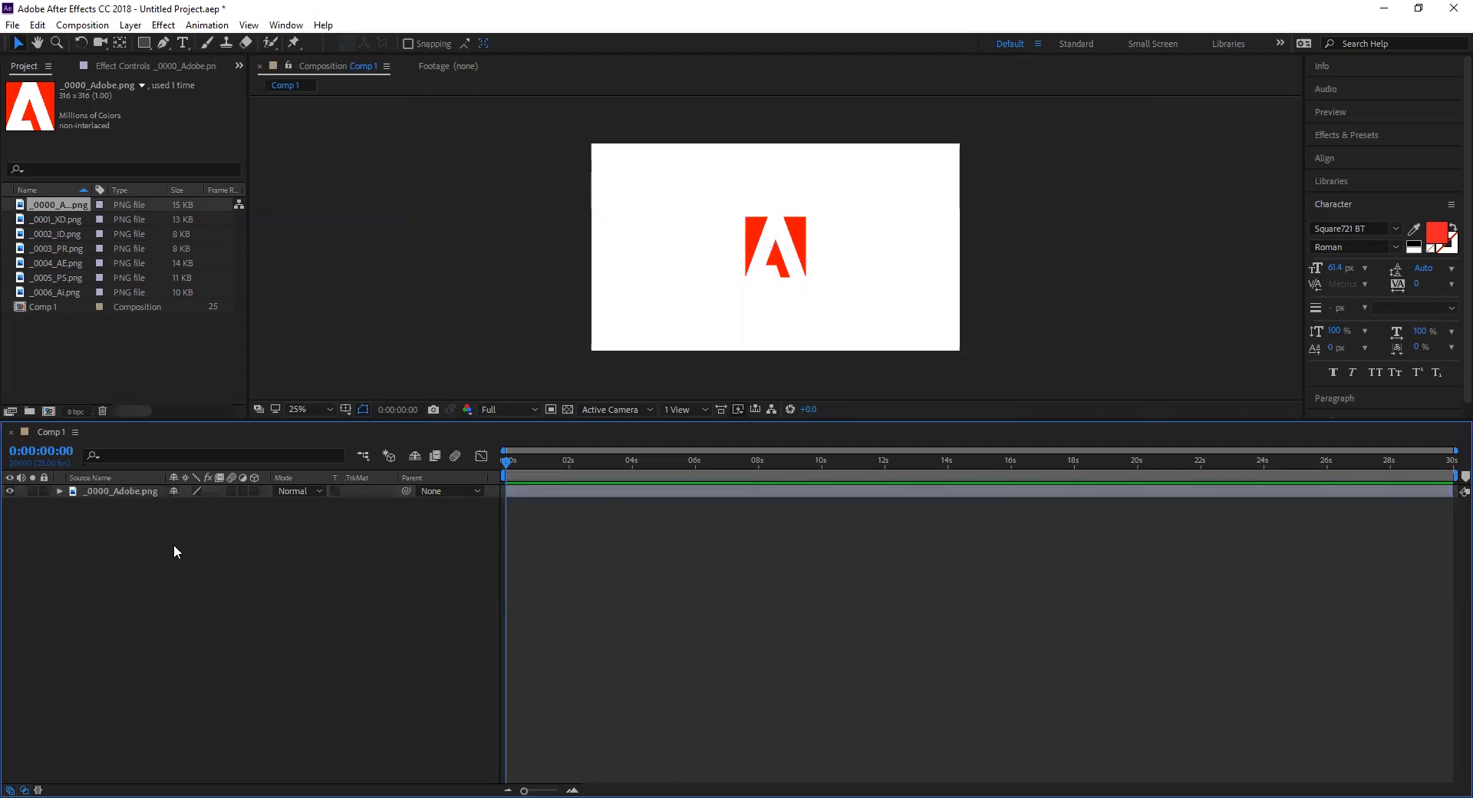
left_click(126, 495)
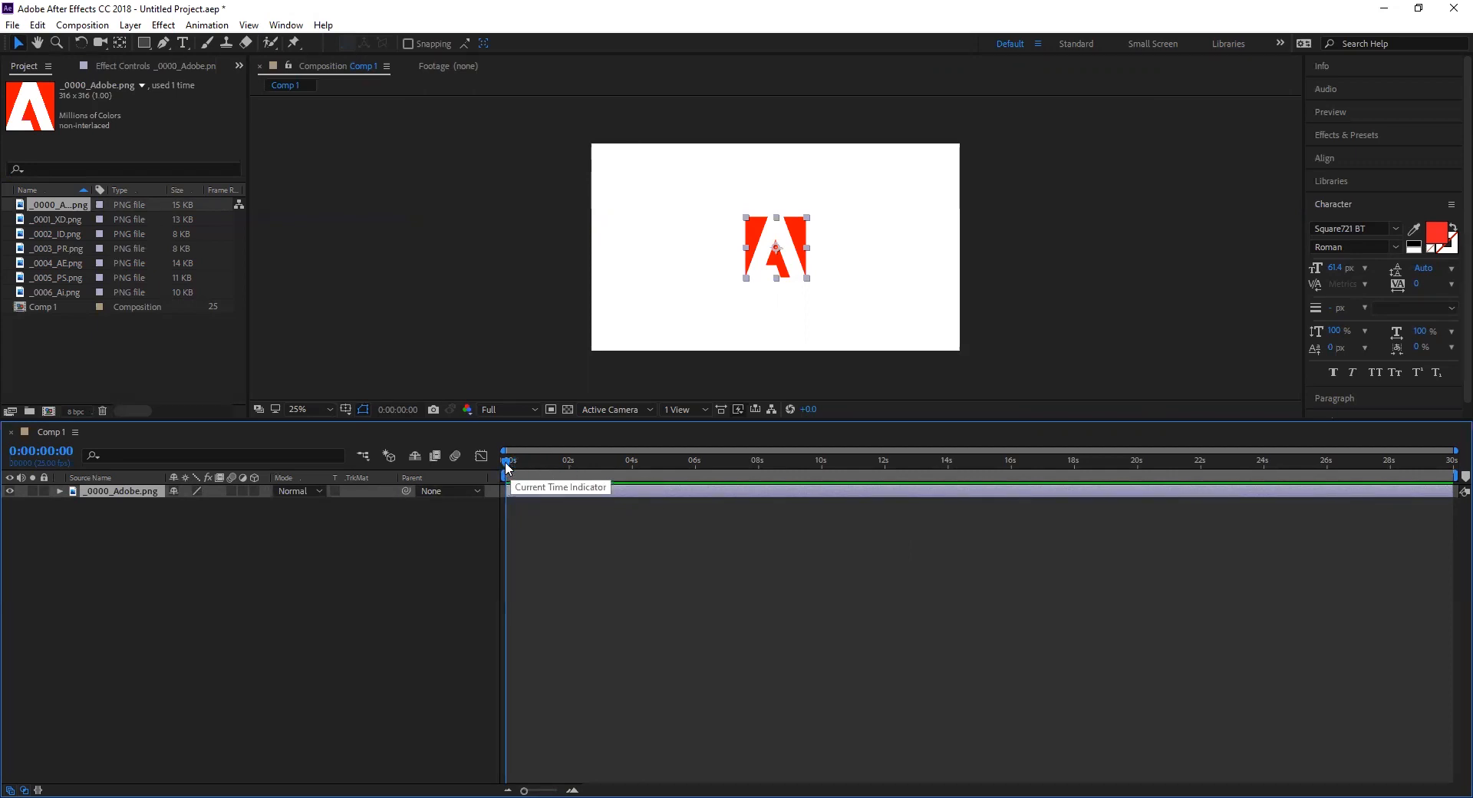
Return the playhead to the first frame and nudge the Adobe logo layer sideways, ending slightly left of centre
mouse_move(505, 460)
left_mouse_down()
mouse_move(560, 460)
mouse_move(509, 461)
mouse_move(523, 462)
left_mouse_up()
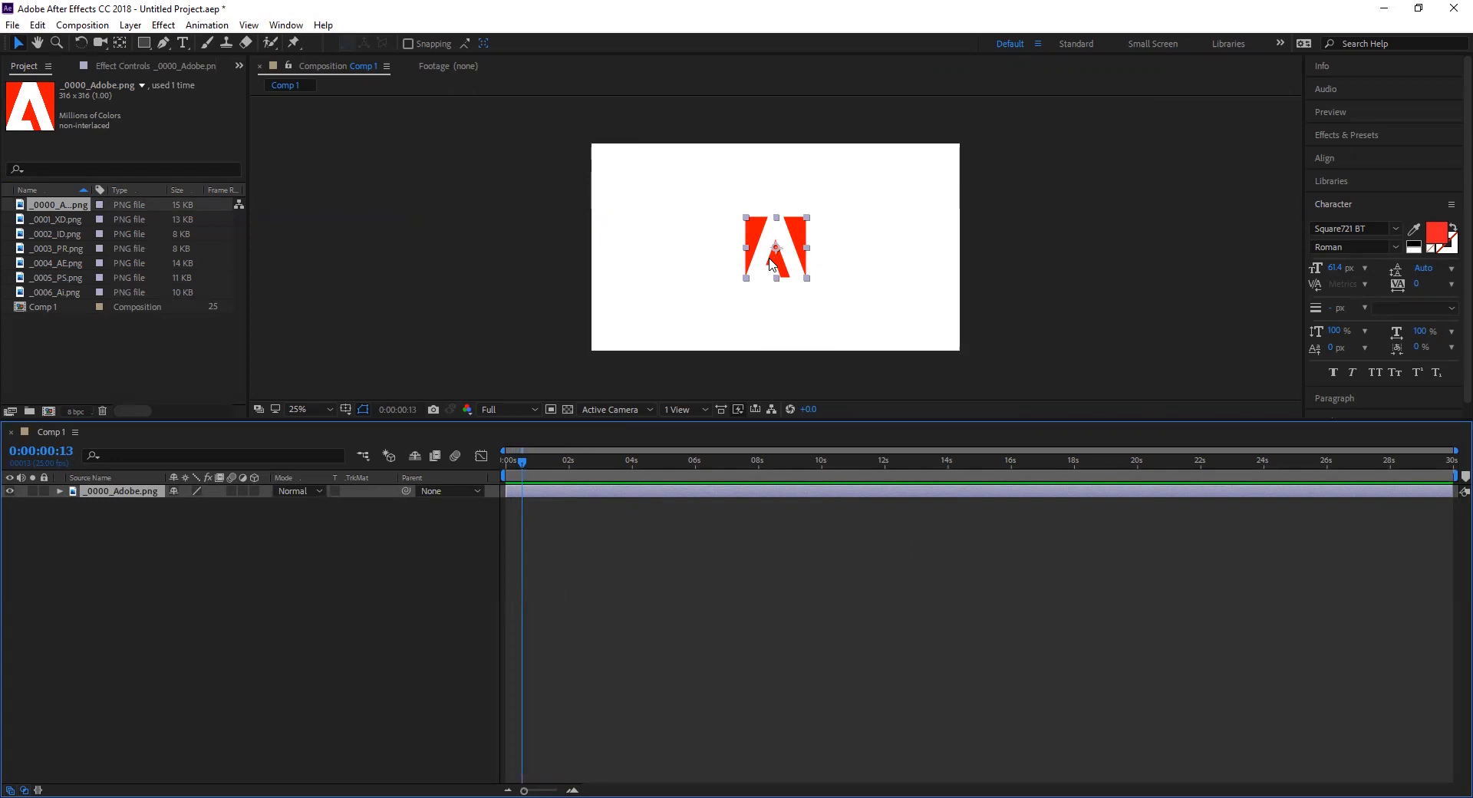
left_click_drag(522, 462, 490, 462)
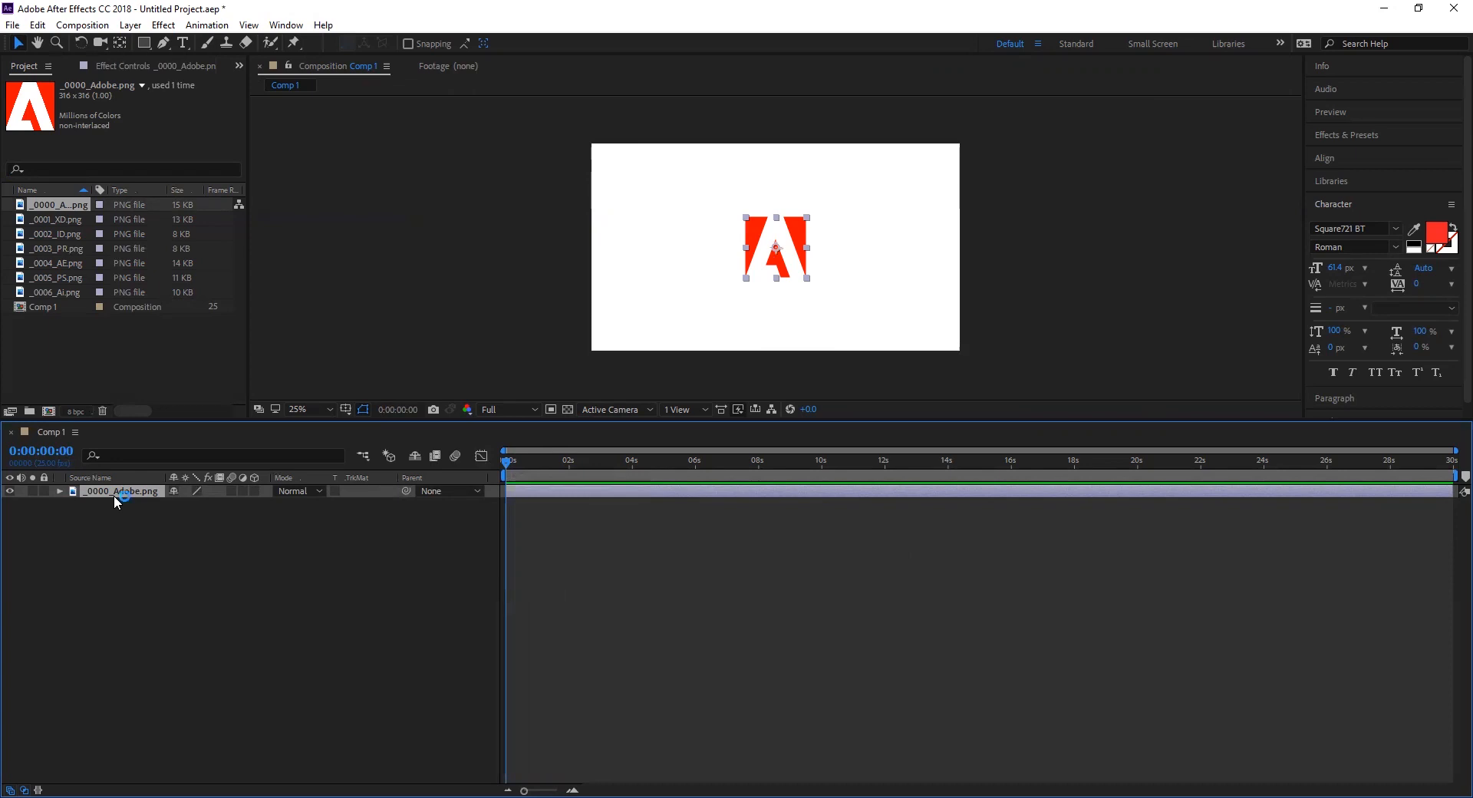
key("Return")
key("Right")
key("Right")
key("Right")
key("Right")
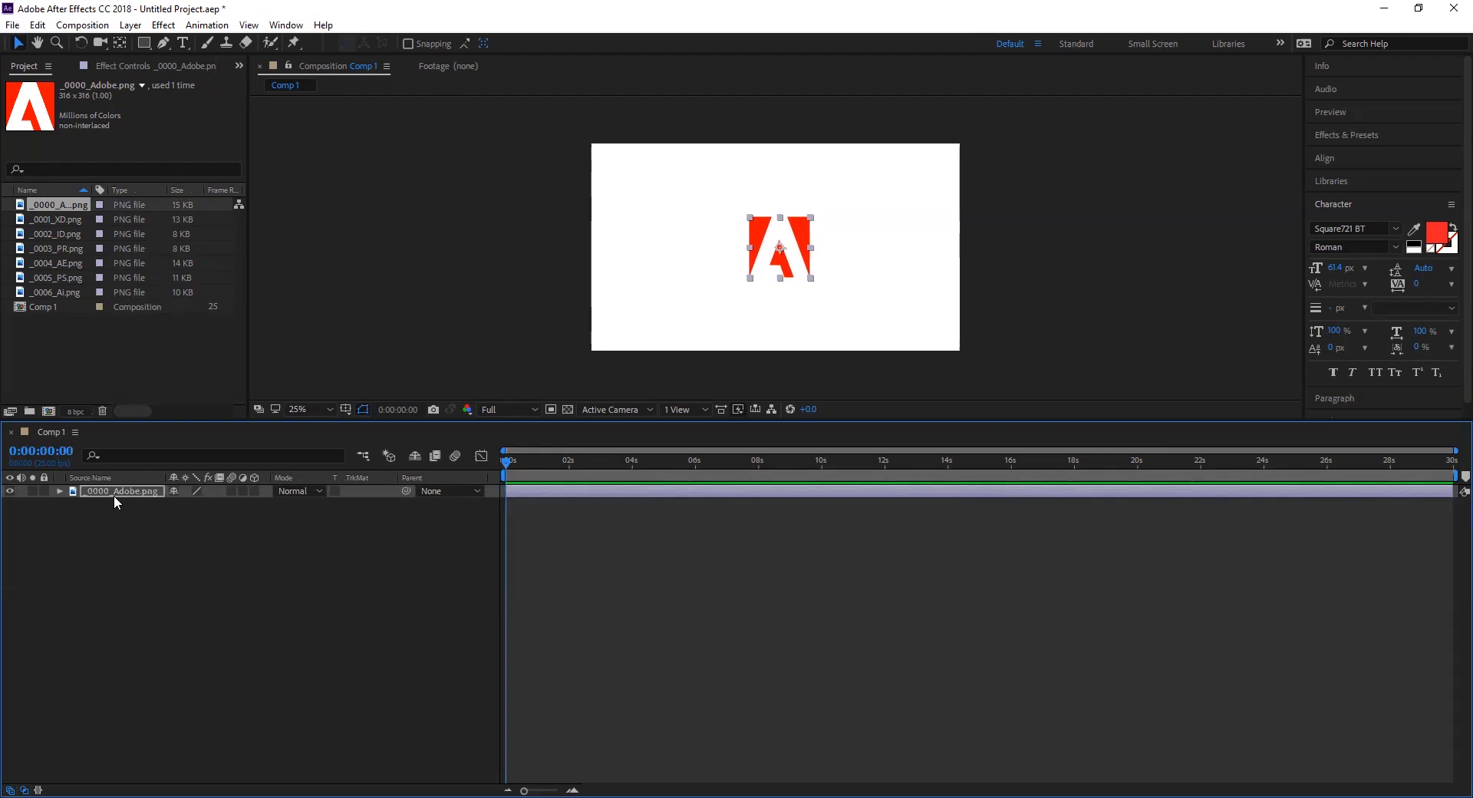
key("Left")
key("Left")
key("Left")
key("Left")
key("Left")
key("Left")
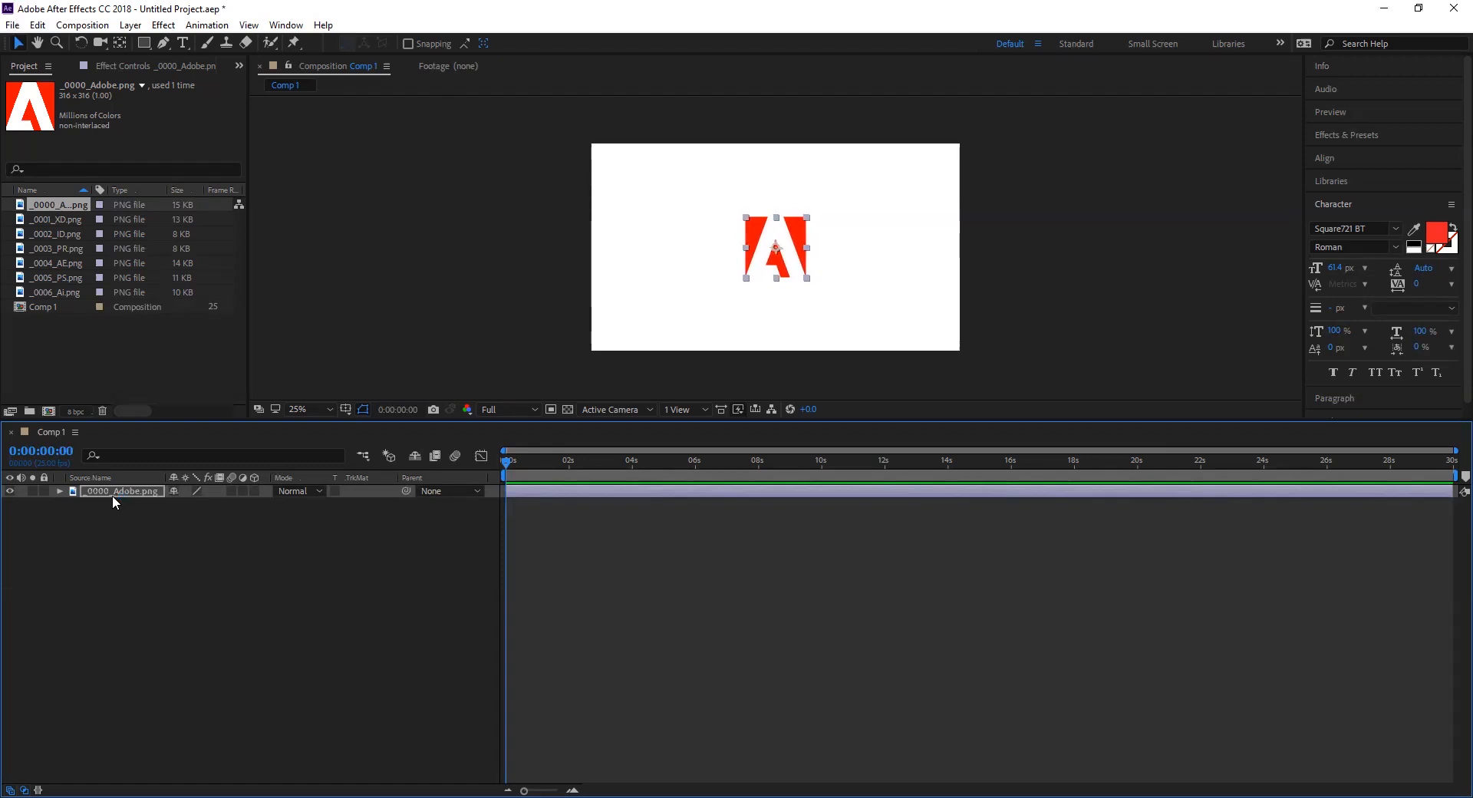
key("Right")
key("Right")
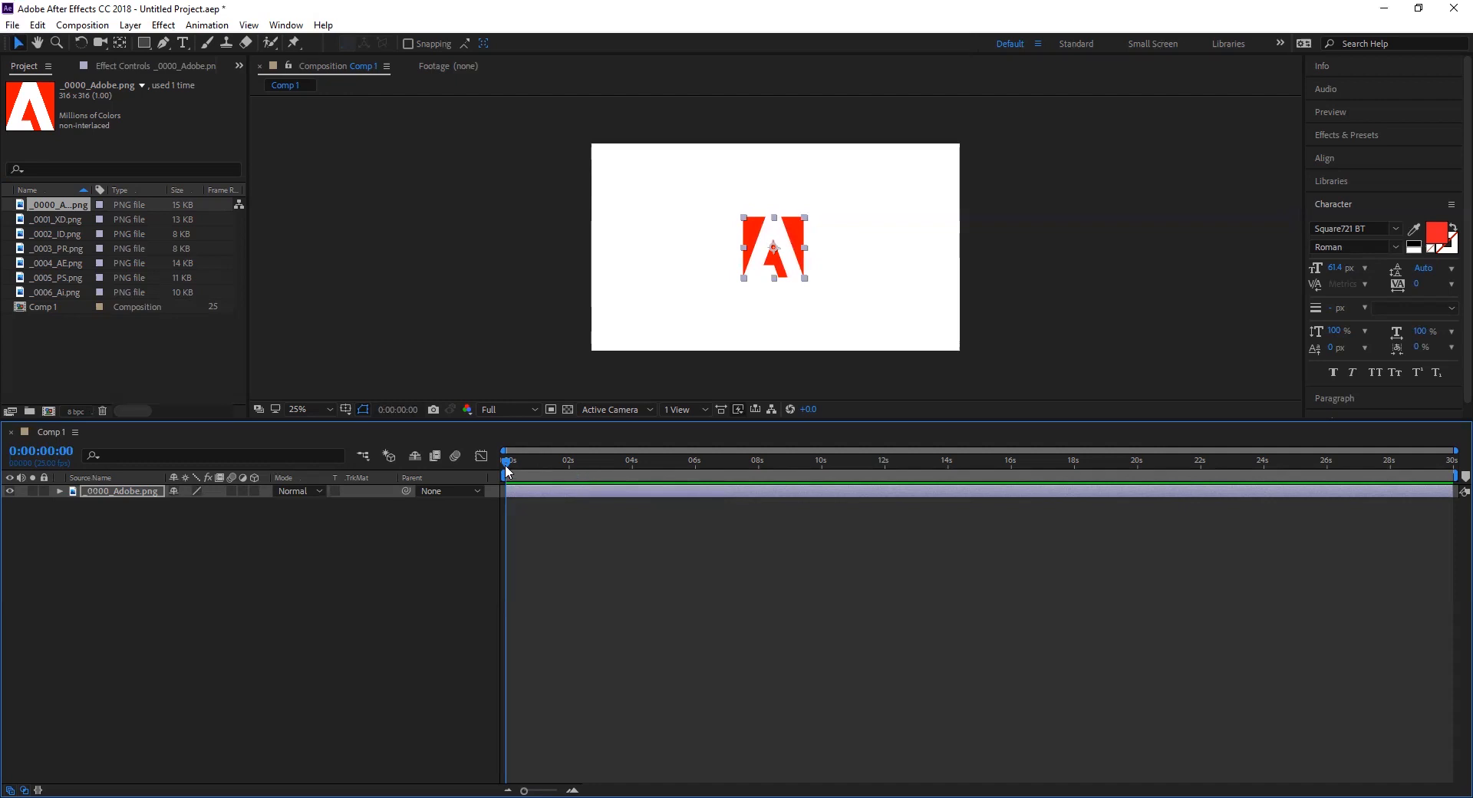
Step the playhead forward frame by frame to 0:00:00:05 and back to the first frame
mouse_move(506, 470)
left_mouse_down()
mouse_move(578, 466)
mouse_move(497, 466)
left_mouse_up()
key("Page_Down")
key("Page_Down")
left_click_drag(73, 454, 61, 455)
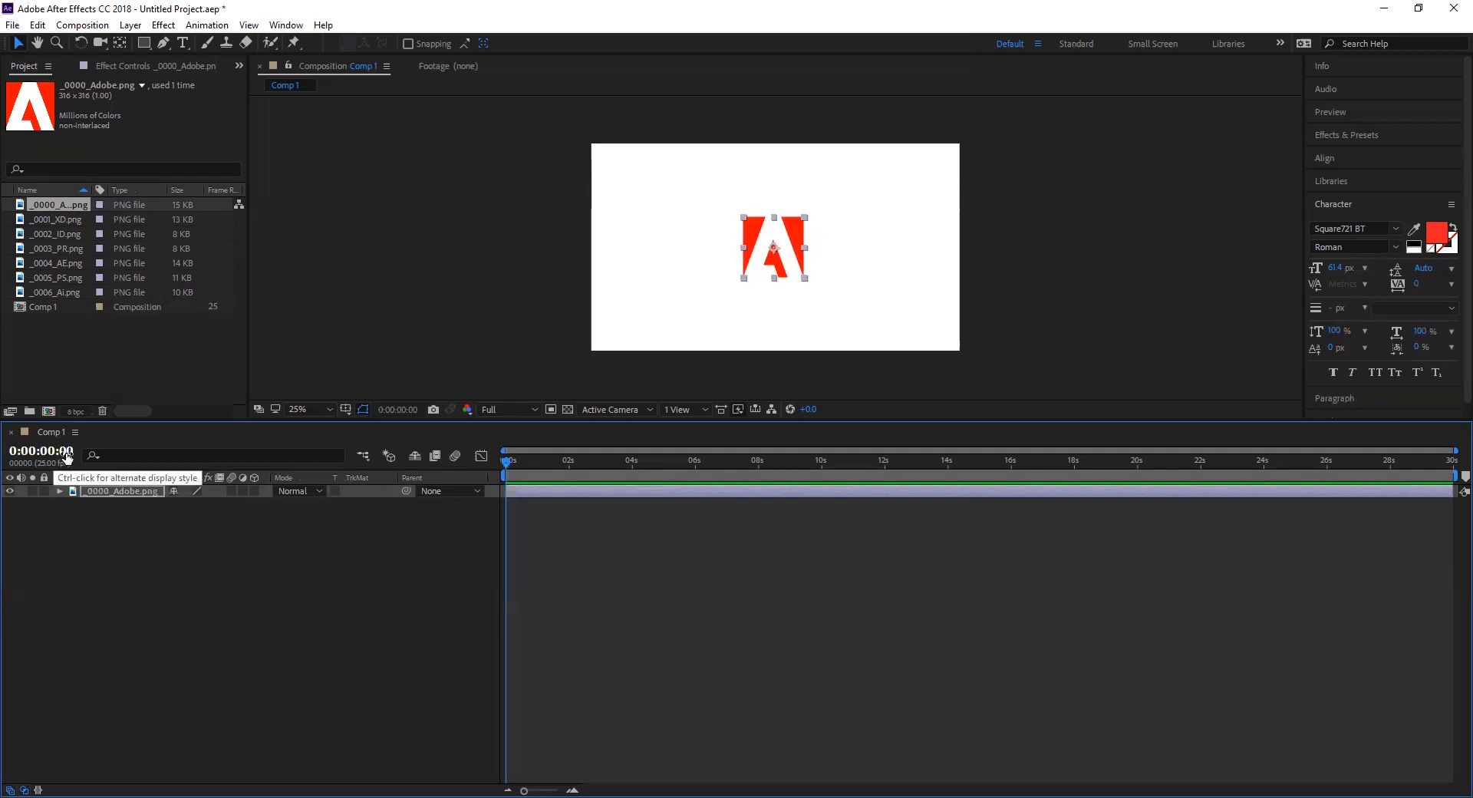
left_click_drag(66, 458, 75, 460)
key("Page_Down")
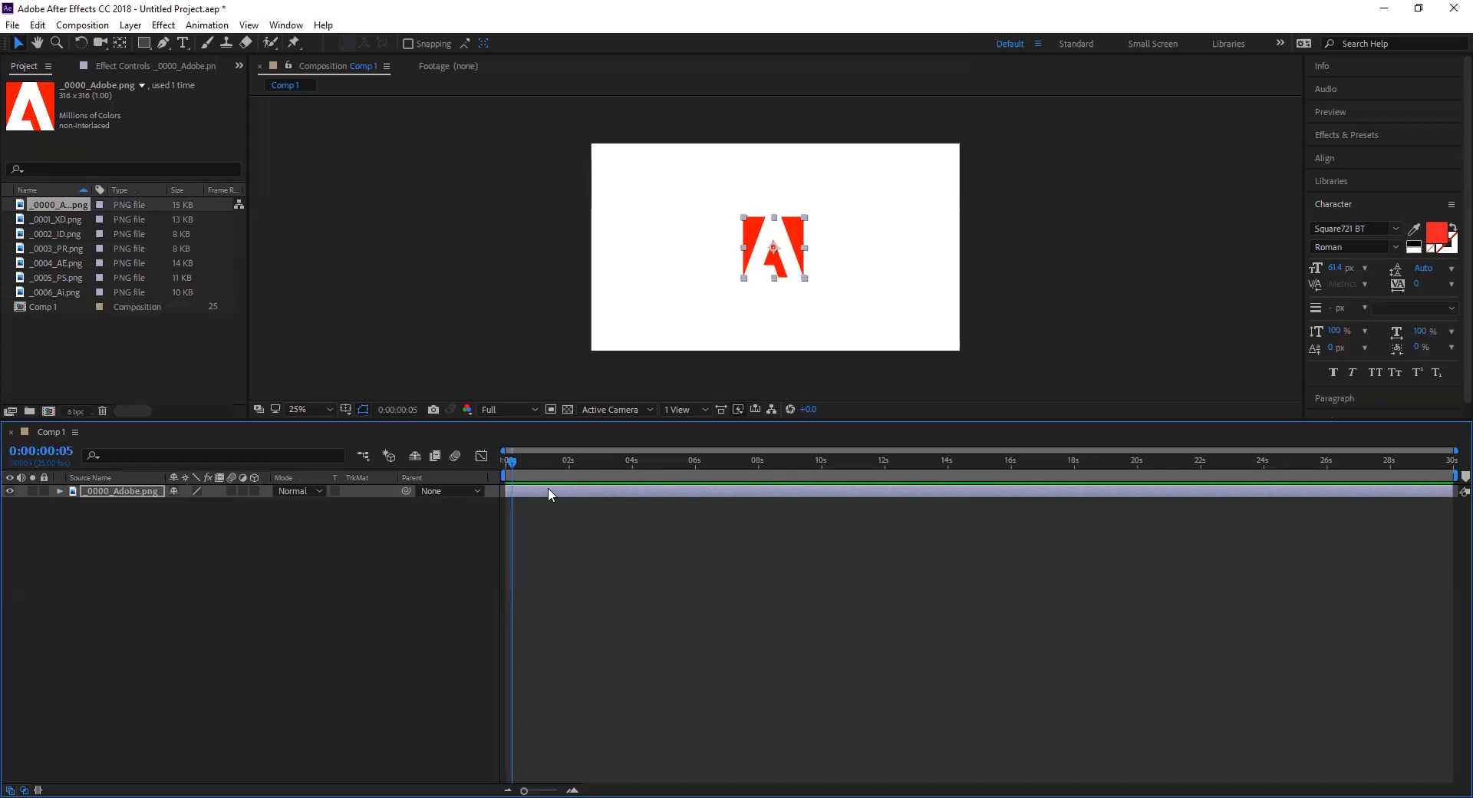
key("Page_Up")
key("Page_Up")
key("Page_Up")
key("Page_Up")
key("Page_Up")
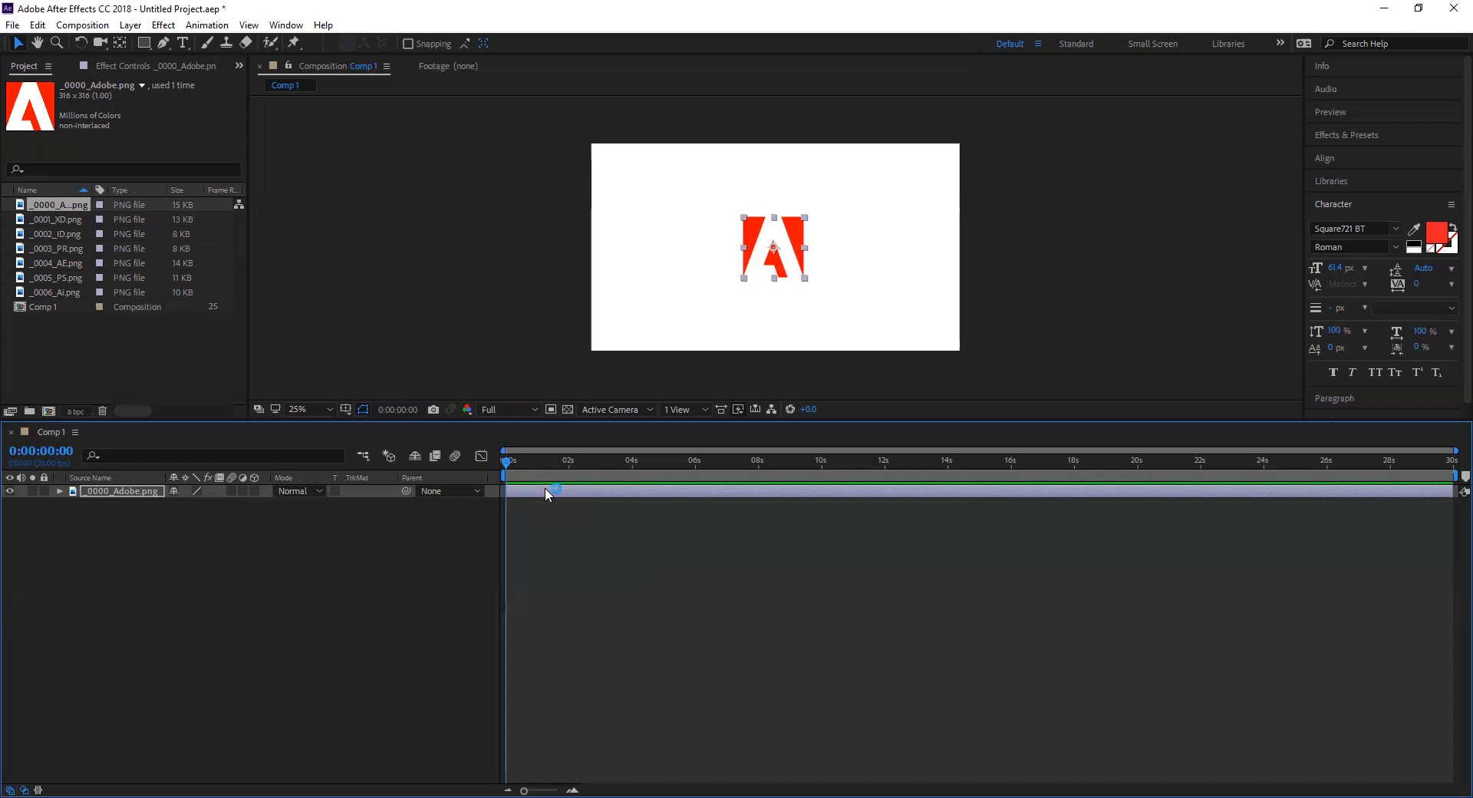
Move the playhead in ten-frame jumps to 0:00:01:05 and back to the start of the composition
key("space")
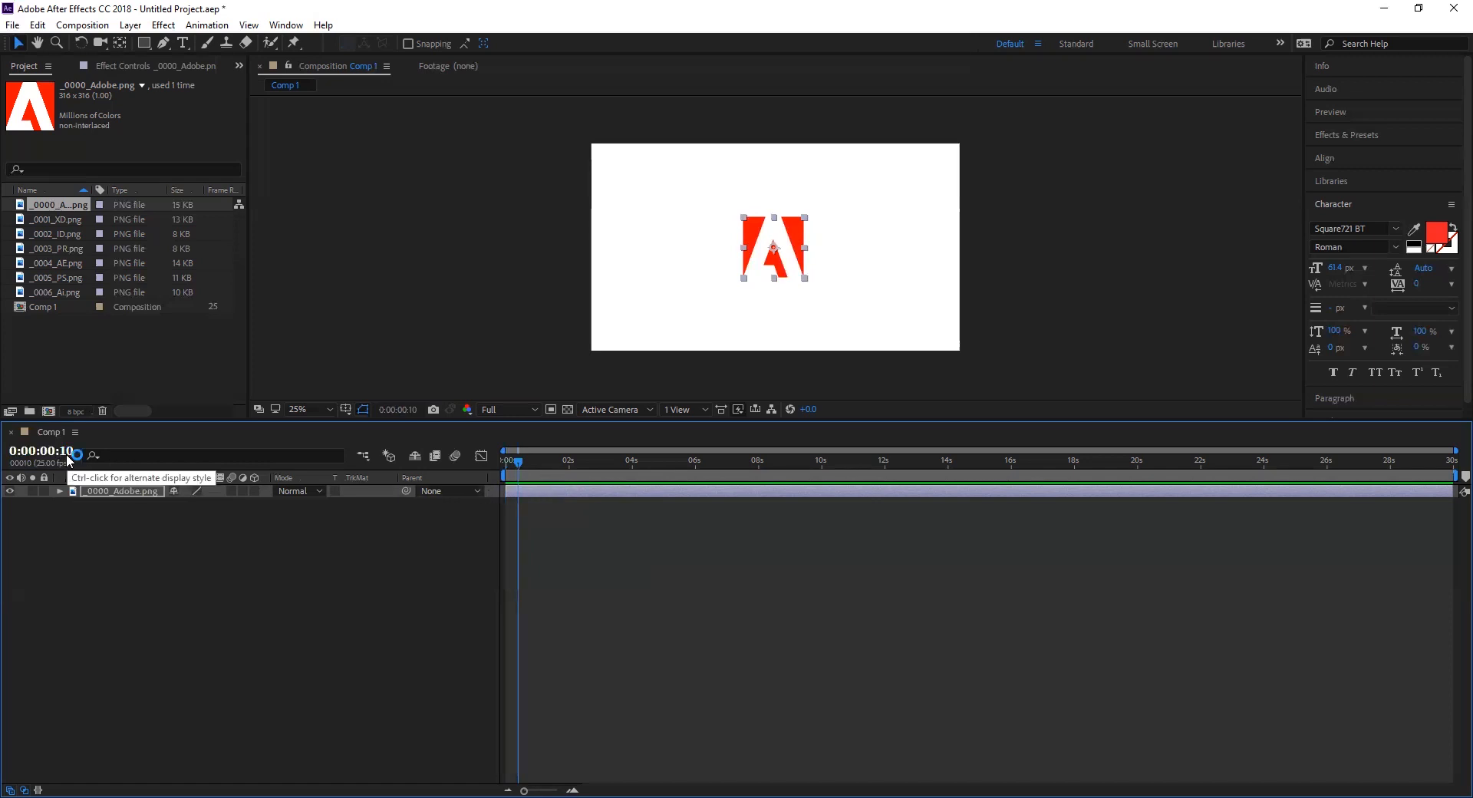
key("shift+Page_Down")
key("shift+Page_Down")
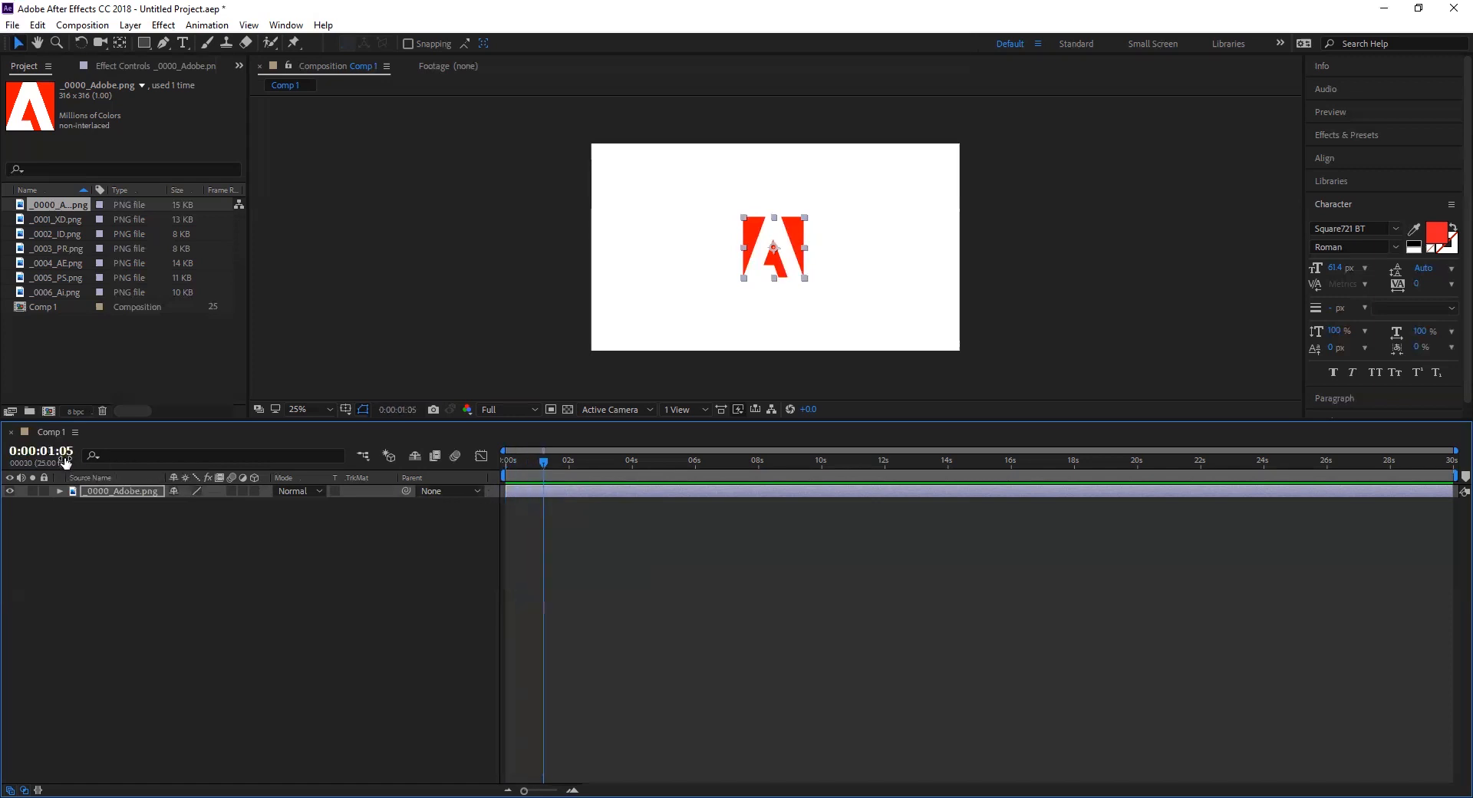
key("shift+Page_Up")
key("shift+Page_Up")
key("shift+Page_Up")
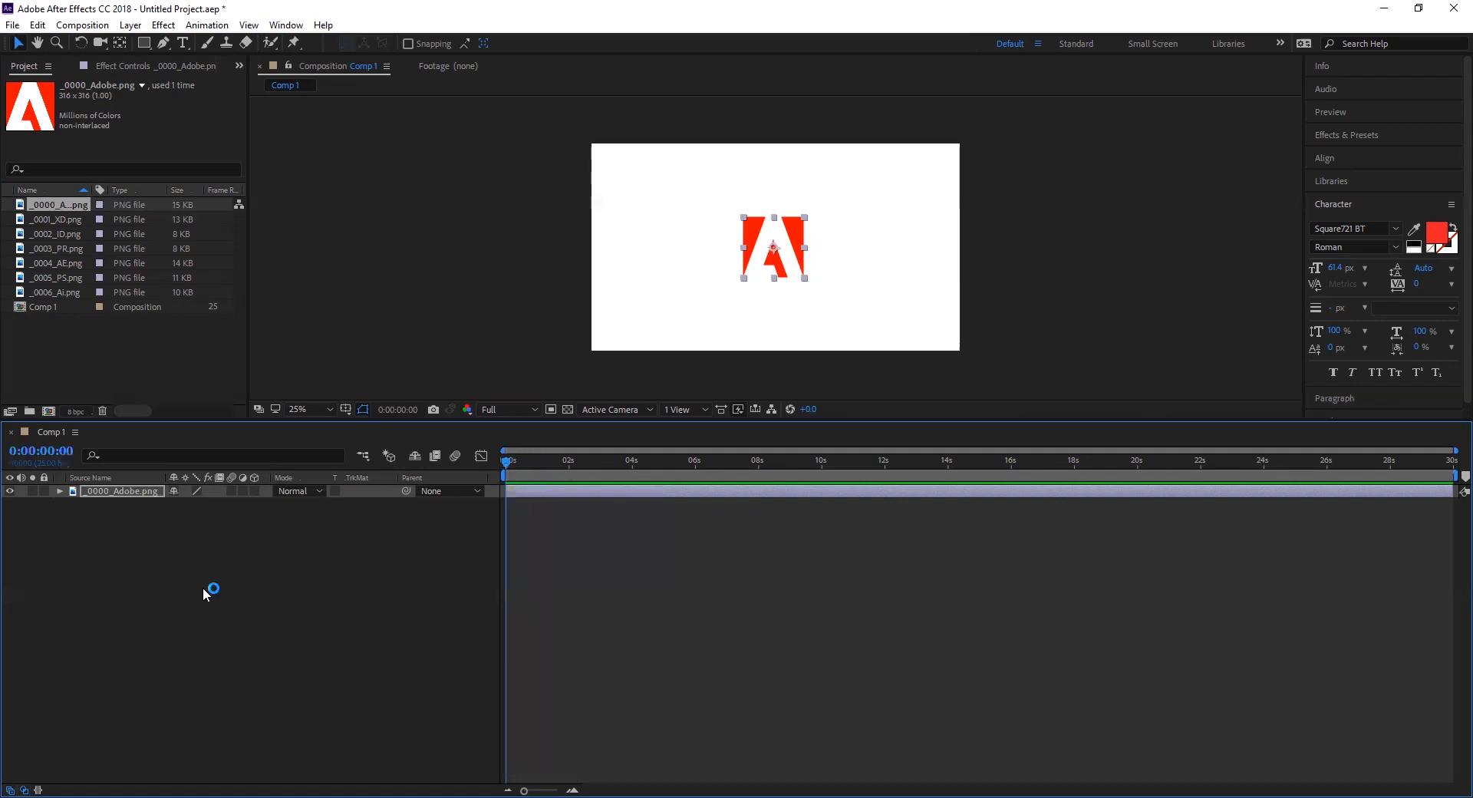
Select the Adobe logo layer and set the current time to 0:00:00:20
left_click(223, 606)
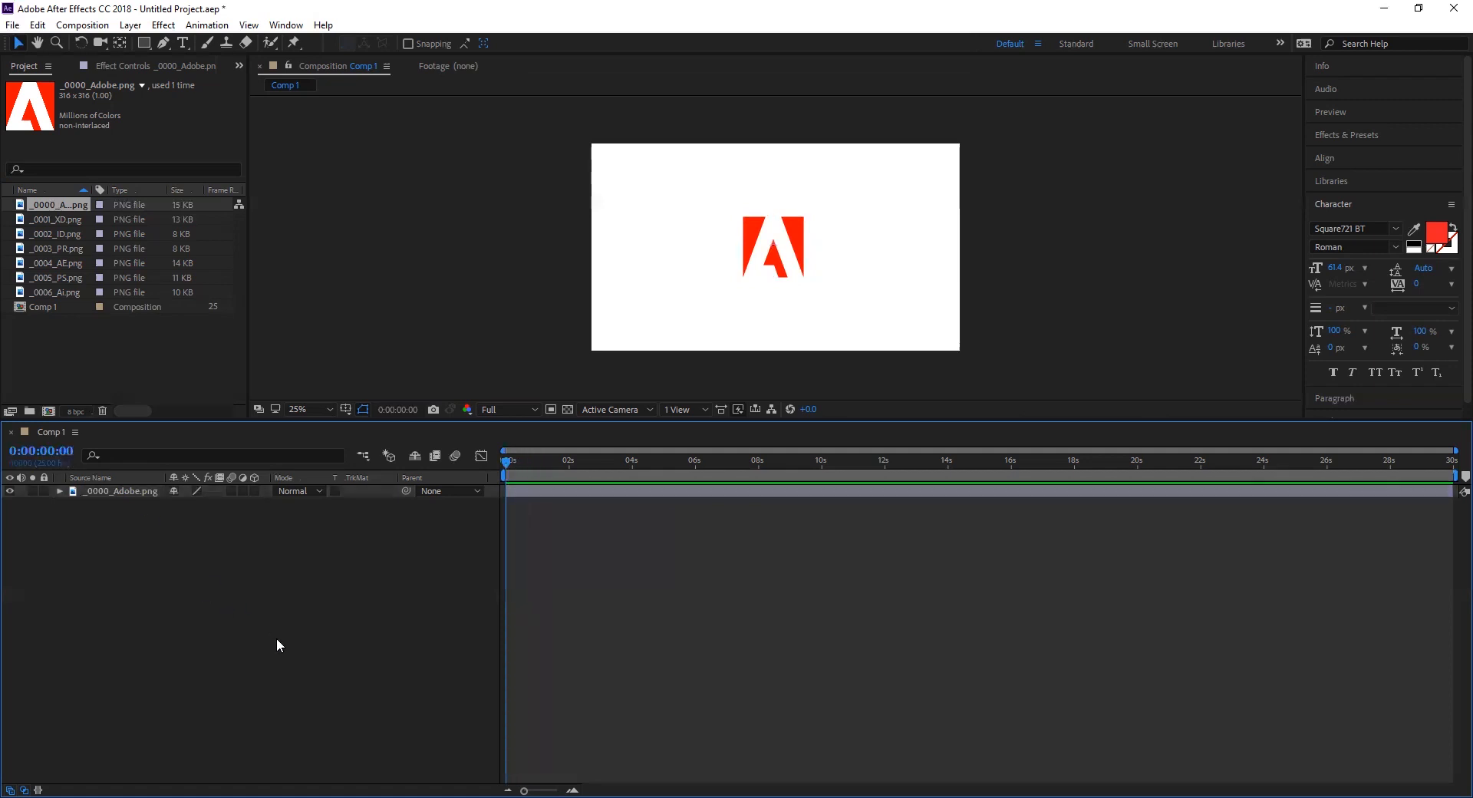
left_click(779, 269)
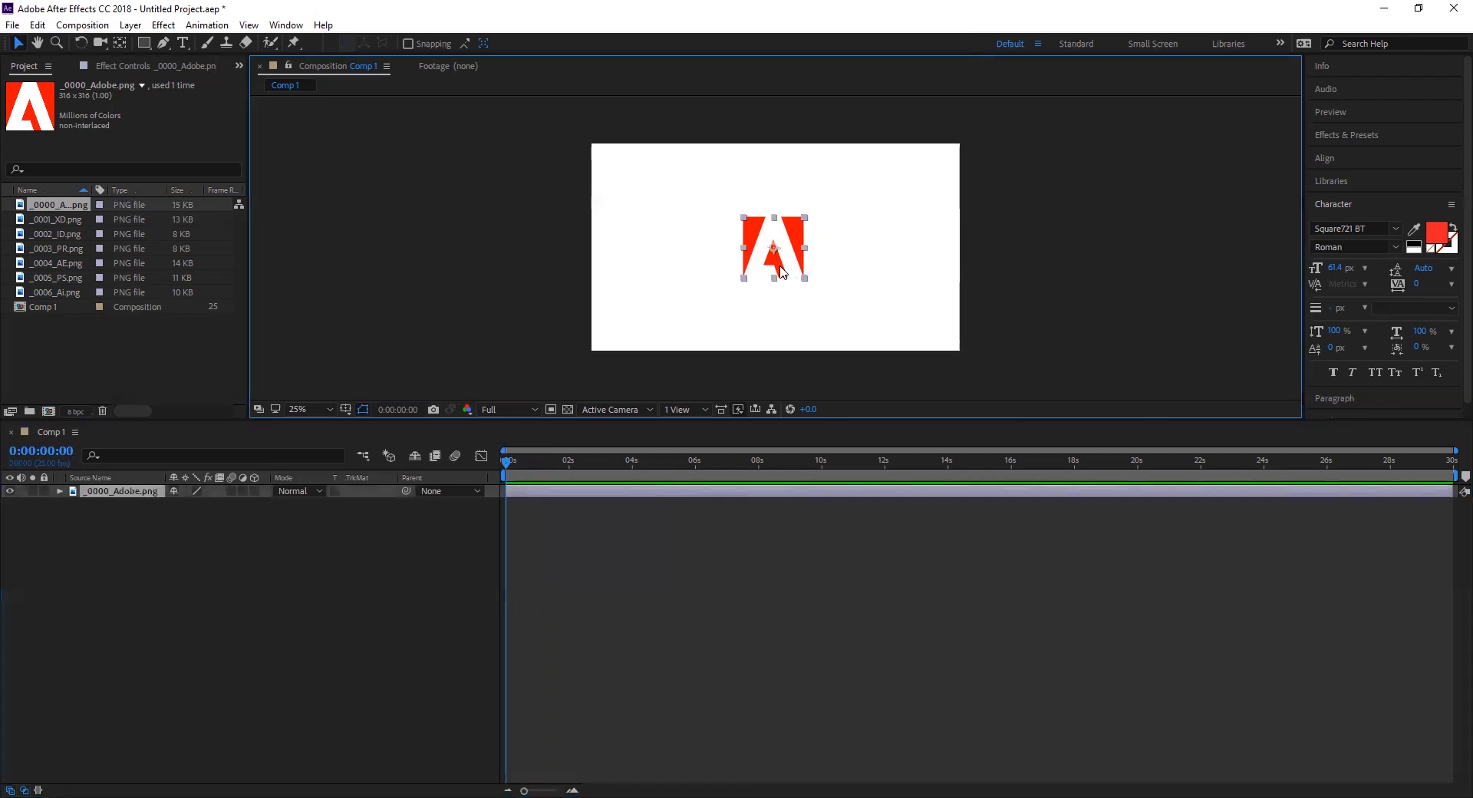
left_click(535, 463)
left_click_drag(534, 463, 488, 467)
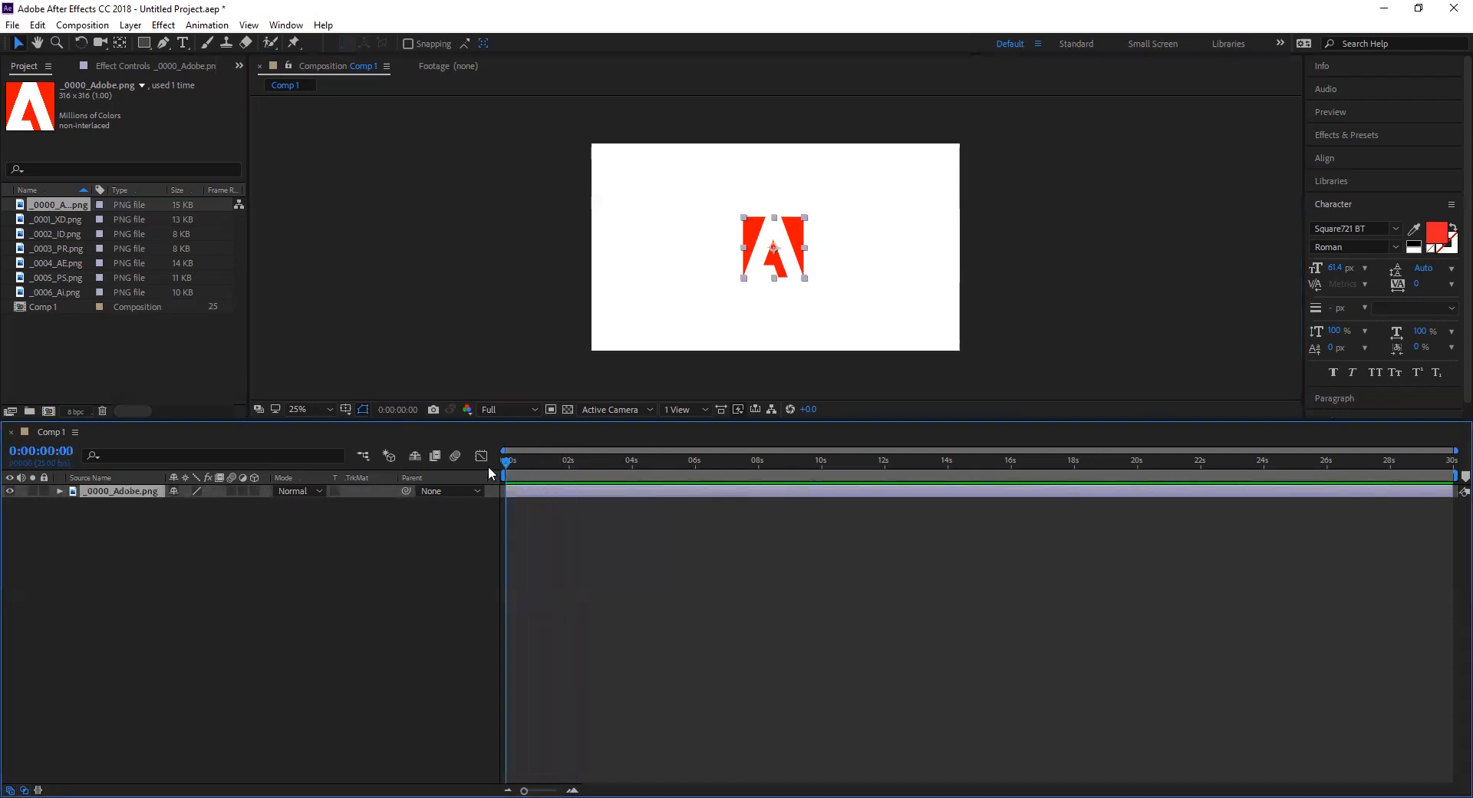
left_click(67, 455)
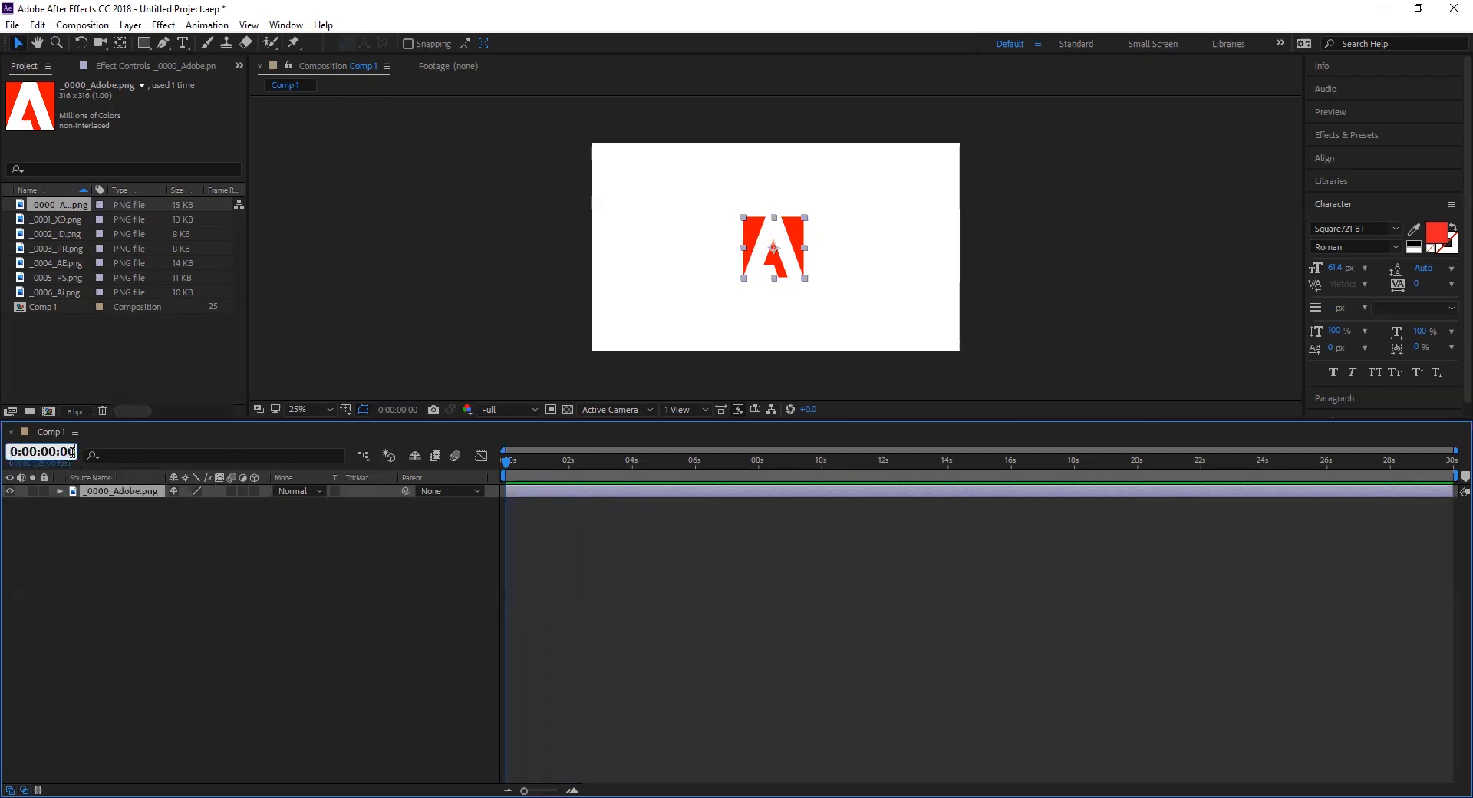
key("BackSpace")
key("BackSpace")
type("20")
key("Return")
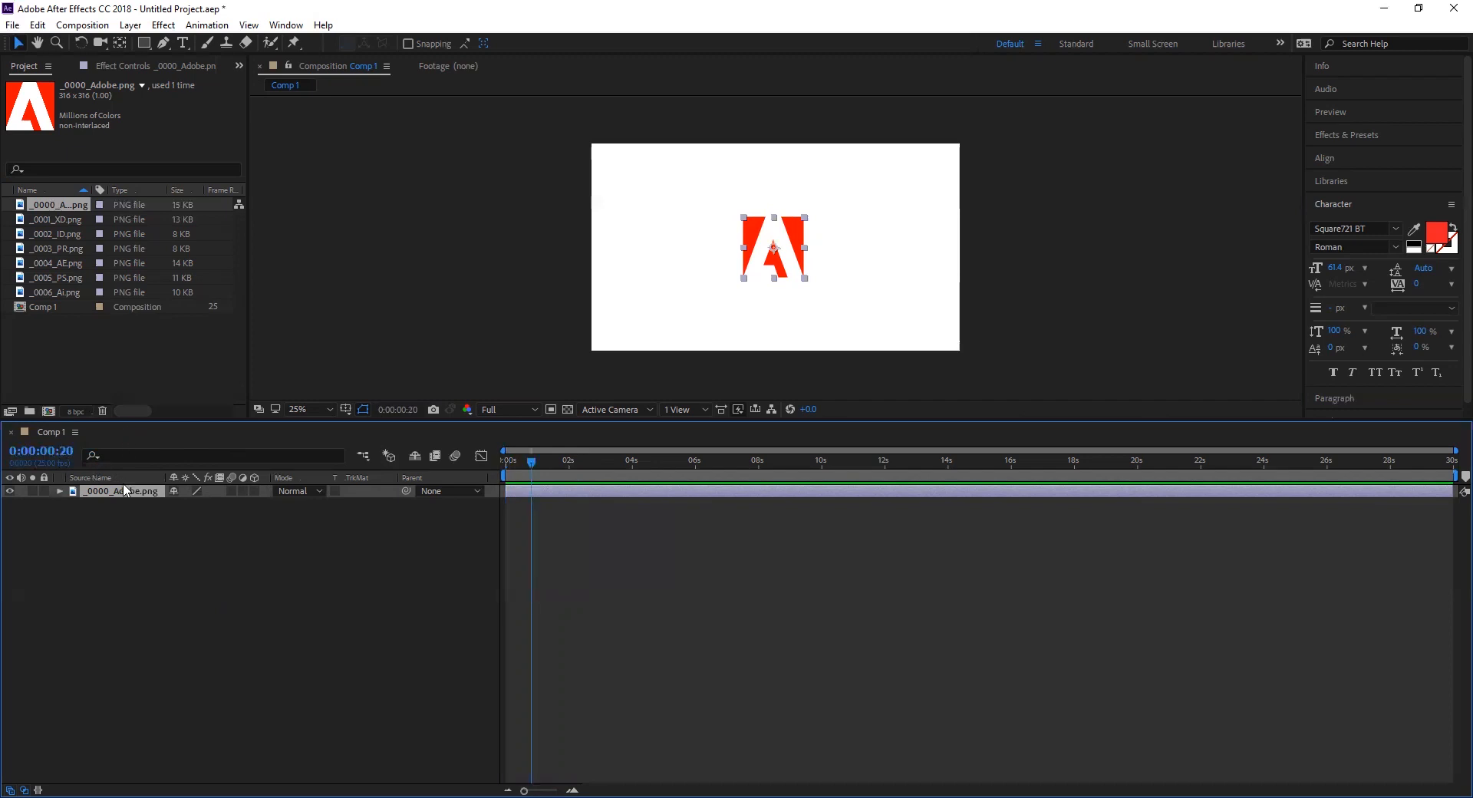
Set the current time to 0:00:00:00 and deselect the Adobe logo layer
left_click(66, 455)
key("BackSpace")
key("BackSpace")
type("00")
key("Return")
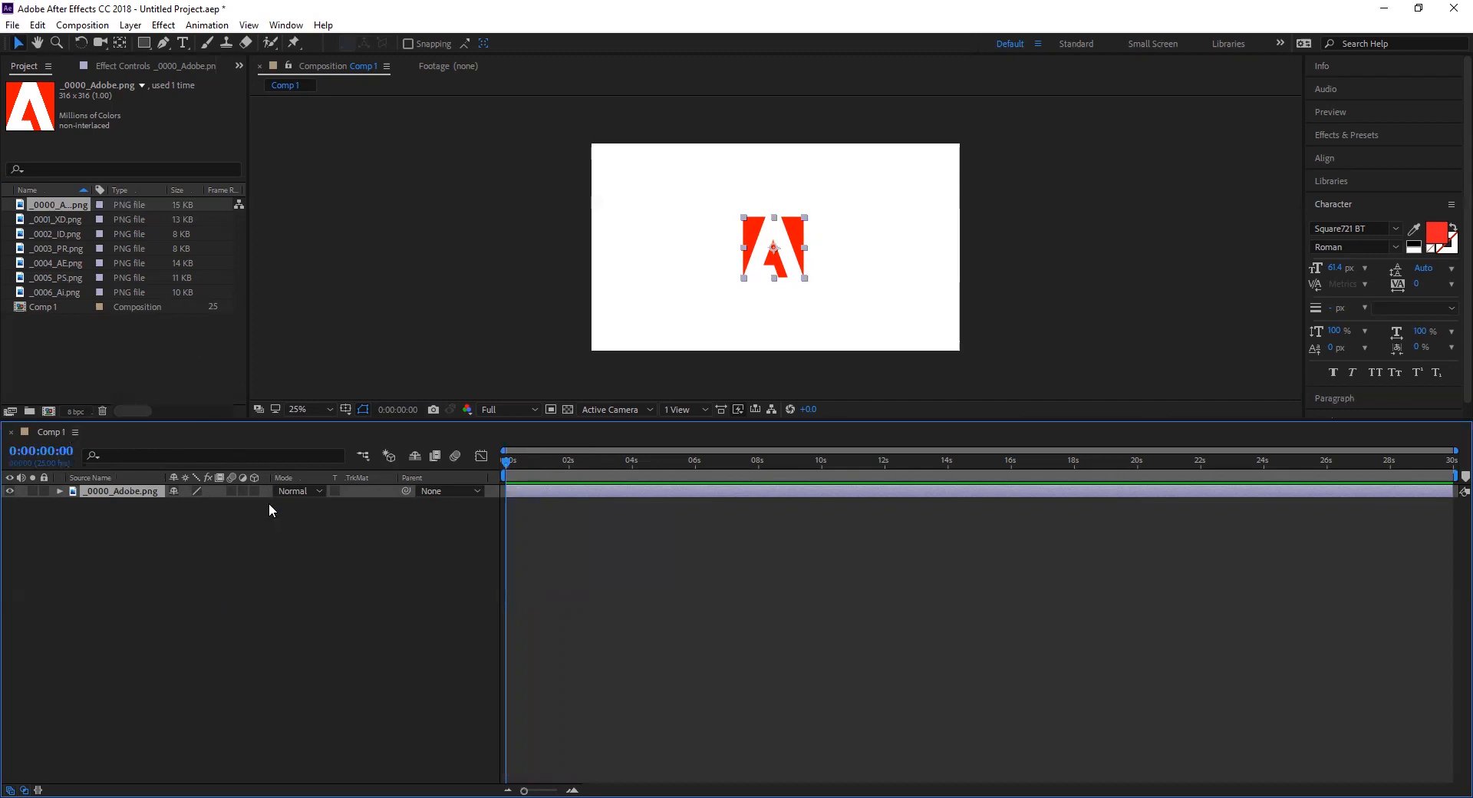
left_click(307, 619)
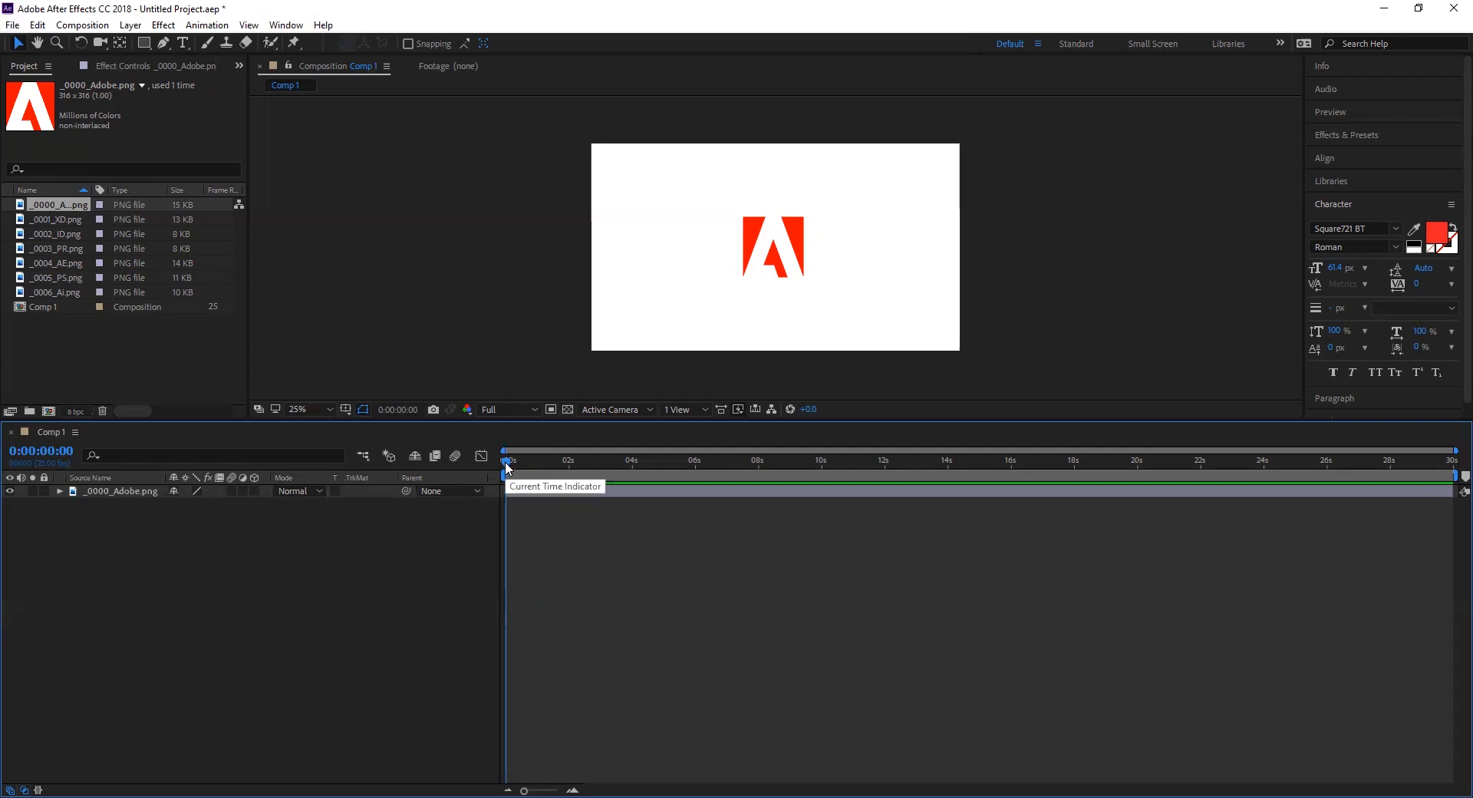
Move the playhead to 0:00:00:20 and trim the start of the Adobe logo layer to that time
mouse_move(505, 459)
left_mouse_down()
mouse_move(546, 459)
mouse_move(504, 462)
left_mouse_up()
key("space")
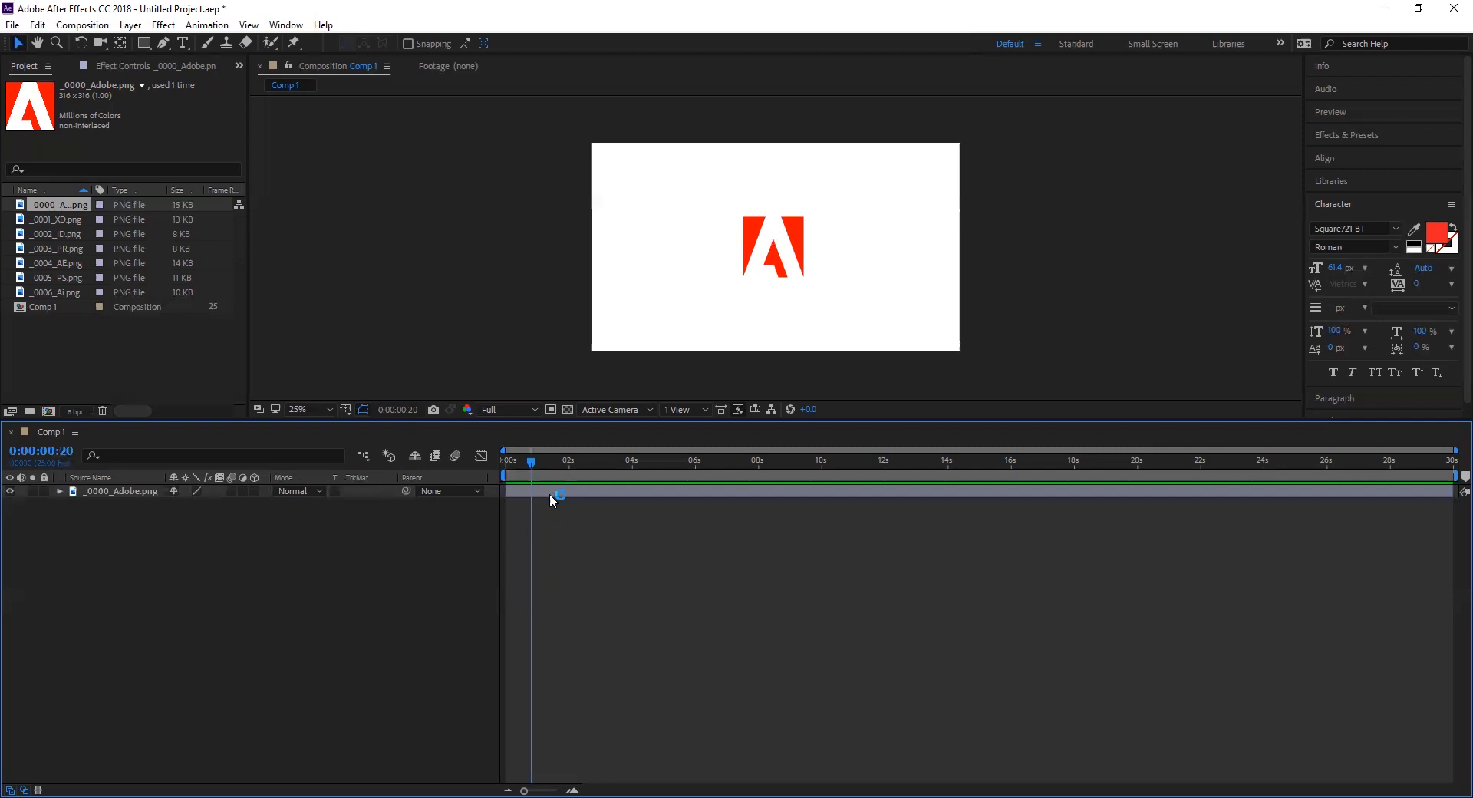
left_click(119, 493)
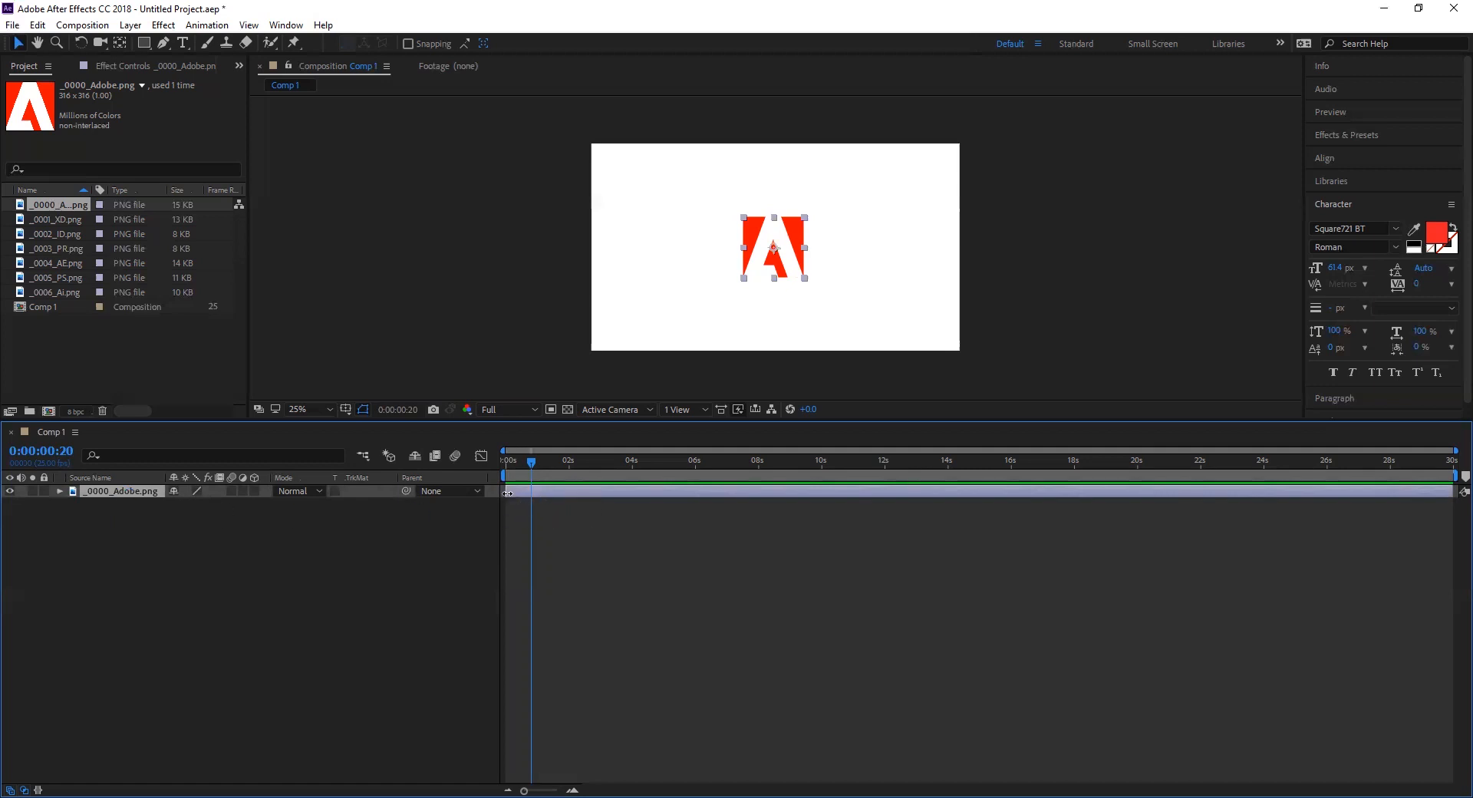
left_click_drag(506, 492, 531, 490)
left_click_drag(506, 492, 530, 494)
Preview the trimmed Adobe logo layer from the first frame, scrub to 0:00:01:20, and return the playhead to the layer's start
left_click_drag(529, 466, 507, 466)
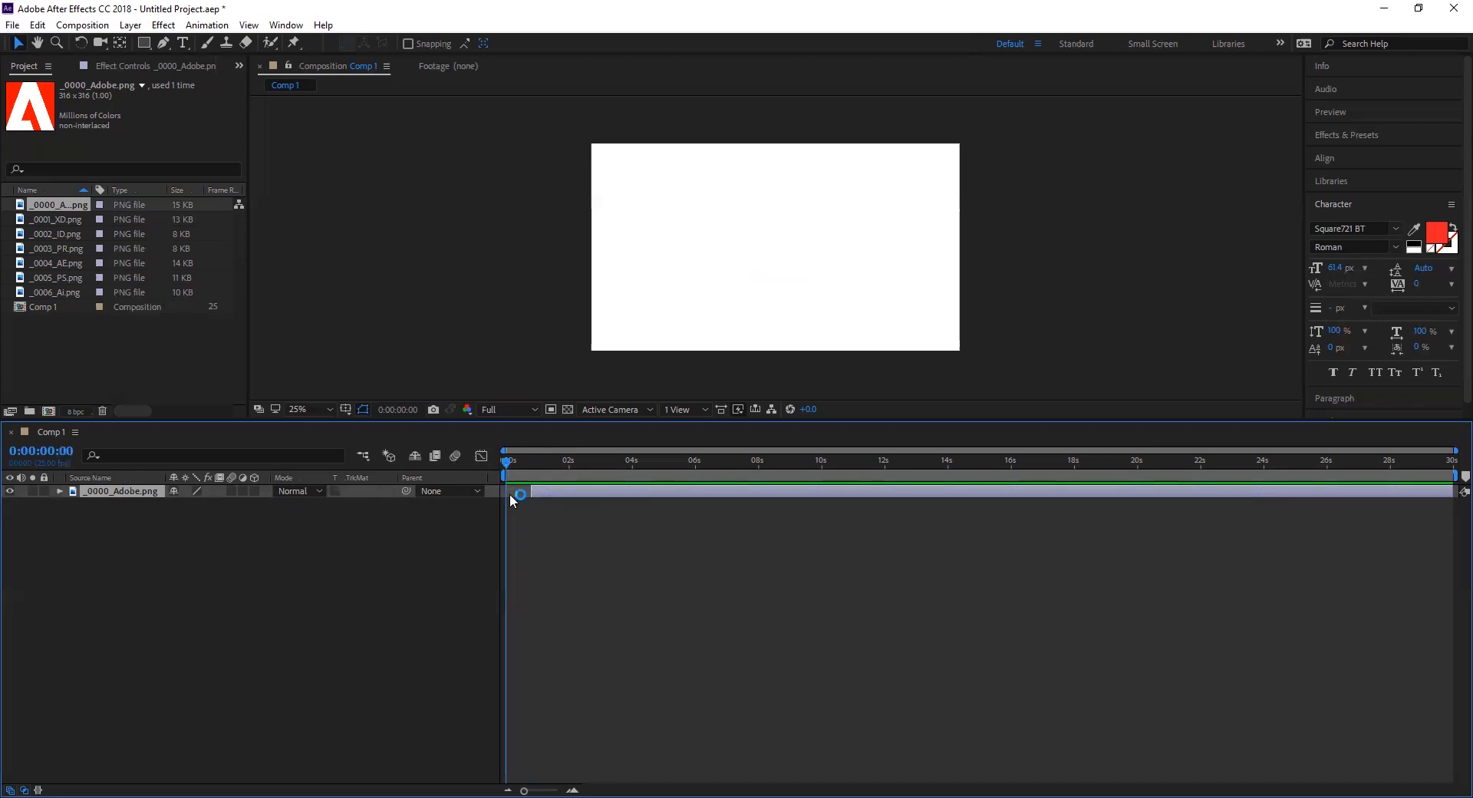
key("space")
mouse_move(548, 457)
left_mouse_down()
mouse_move(531, 458)
mouse_move(563, 456)
left_mouse_up()
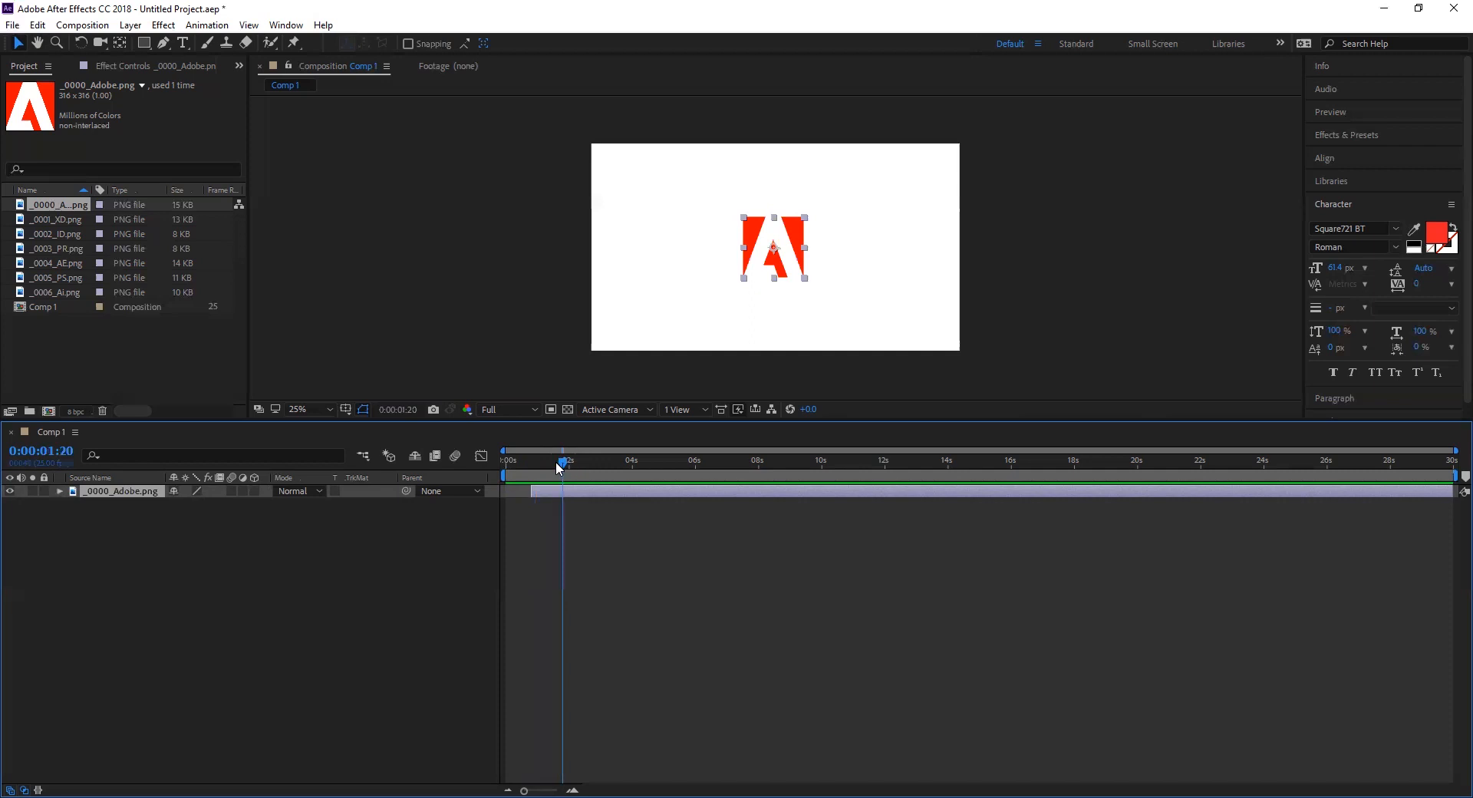
key("i")
key("alt+Home")
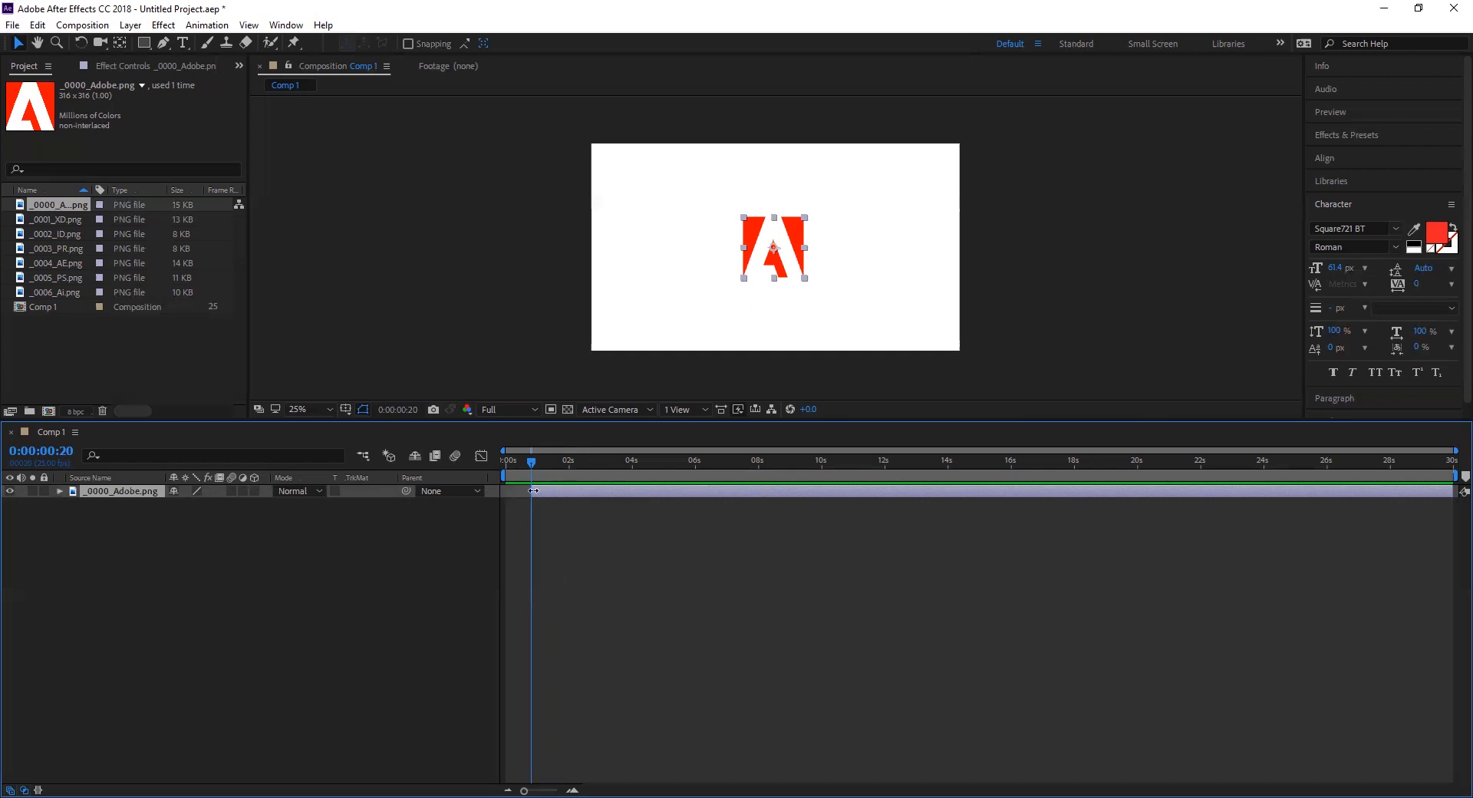
mouse_move(531, 462)
left_mouse_down()
mouse_move(476, 462)
mouse_move(533, 461)
left_mouse_up()
Trim the end of the Adobe logo layer to 0:00:04:00, scrub back to 0:00:02:20, and deselect the layer
left_click(65, 458)
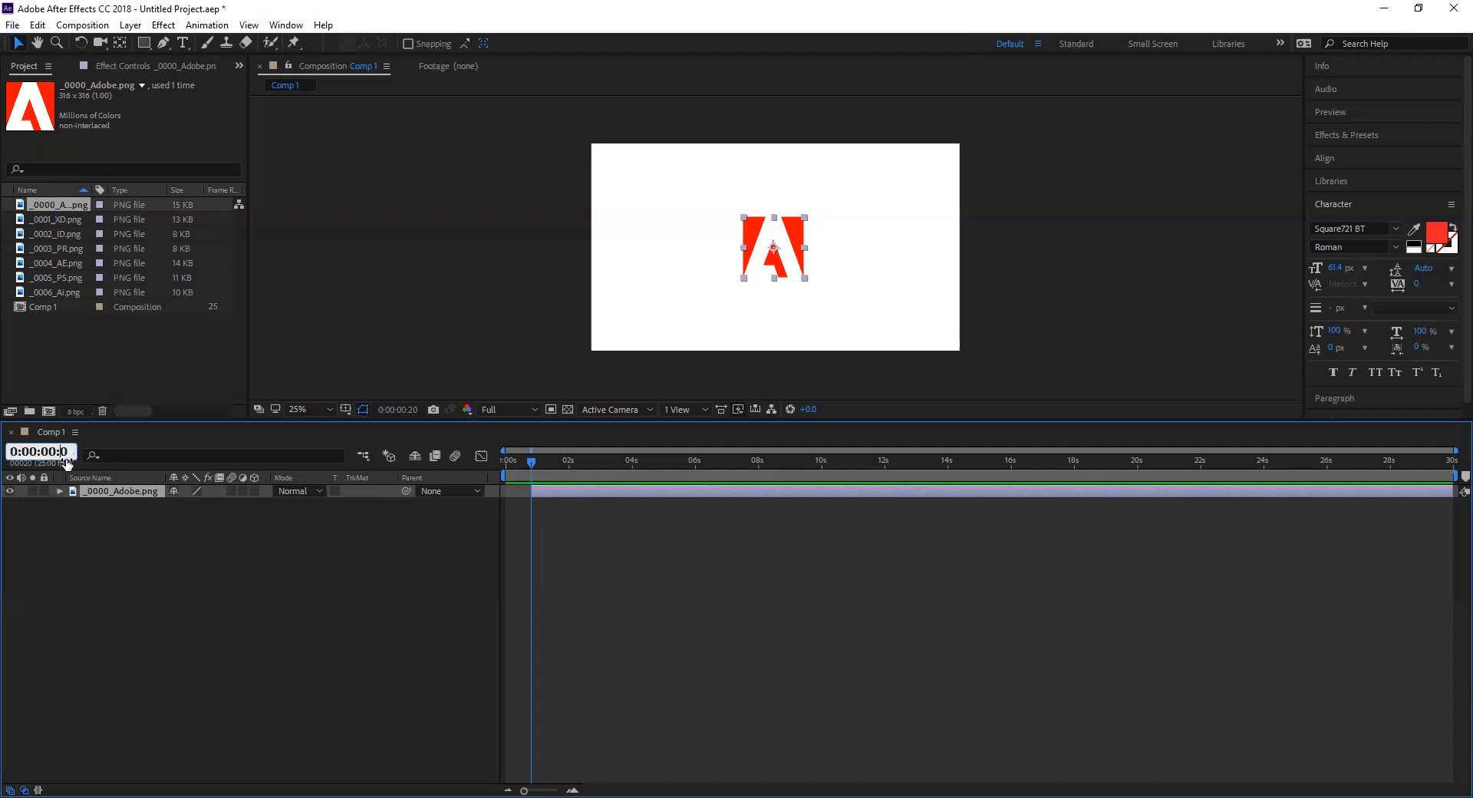
type("0")
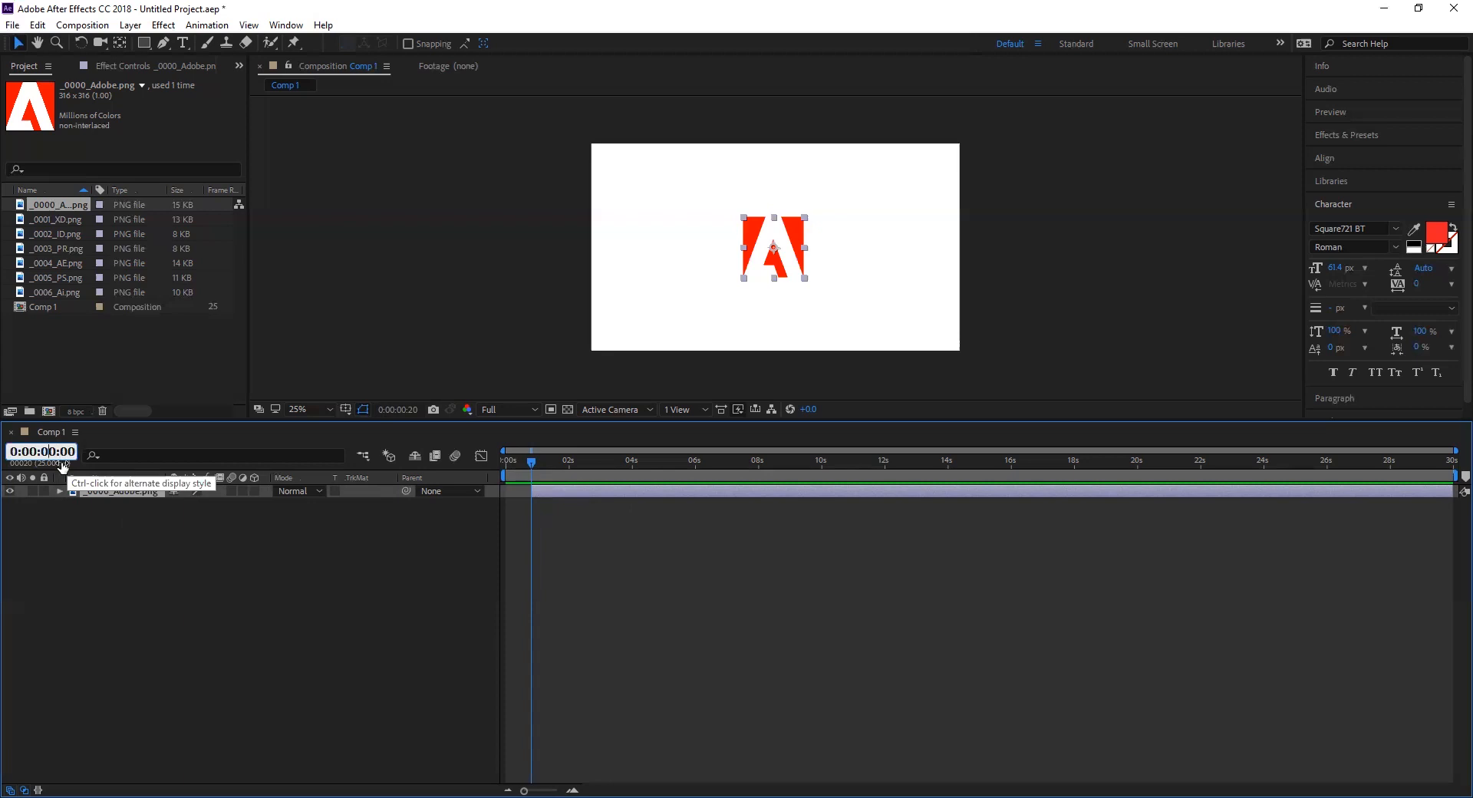
key("BackSpace")
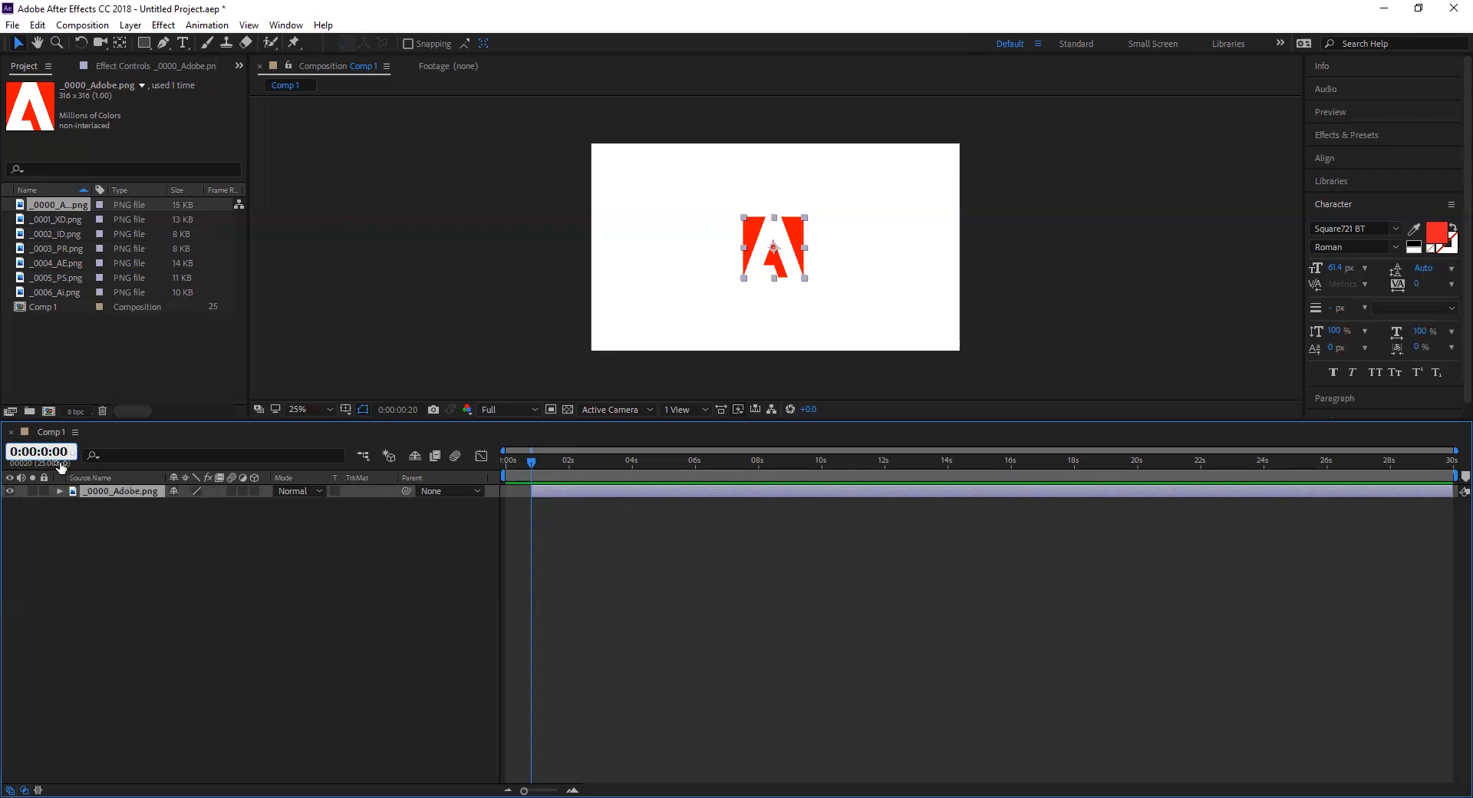
type("4")
key("Return")
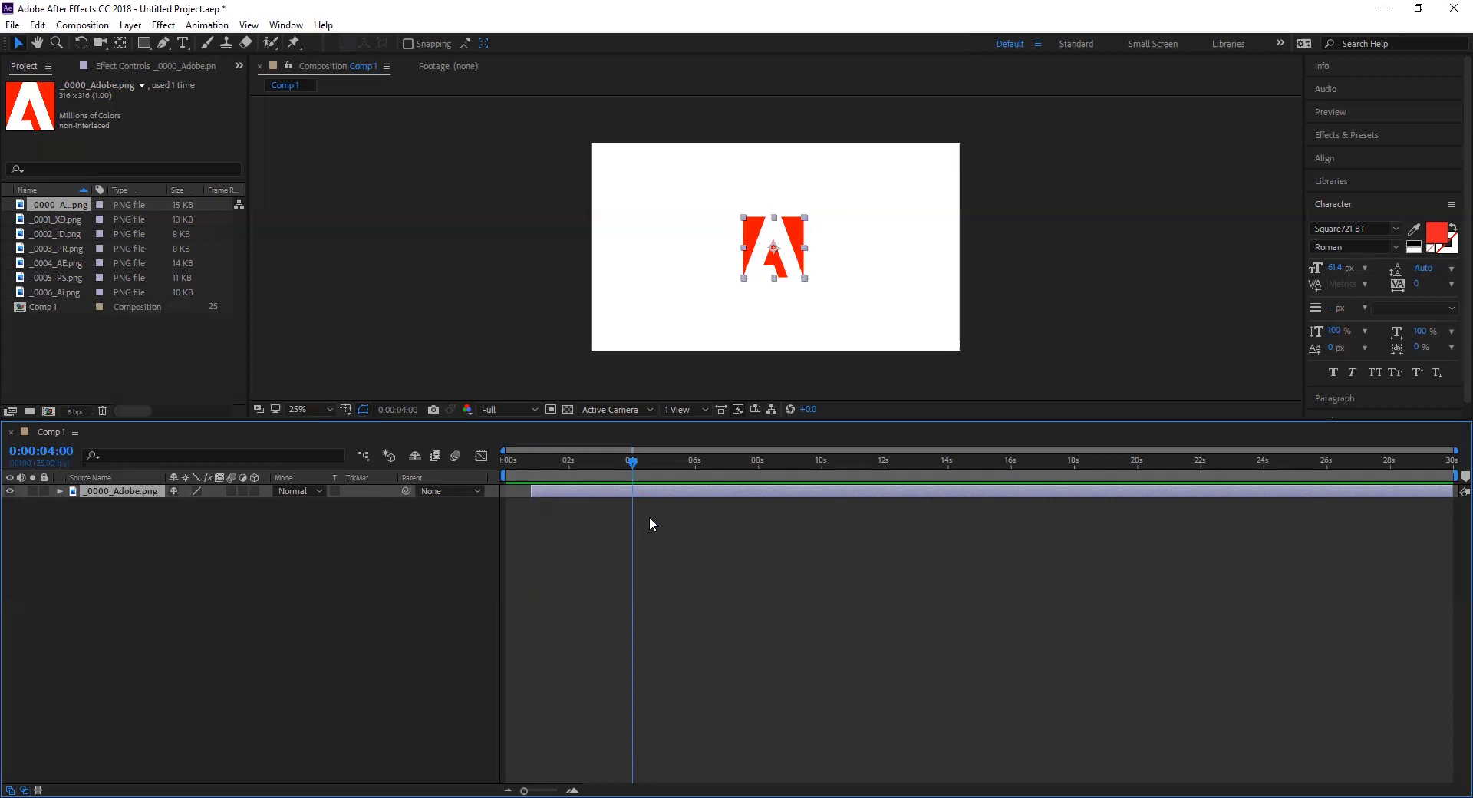
key("alt+bracketright")
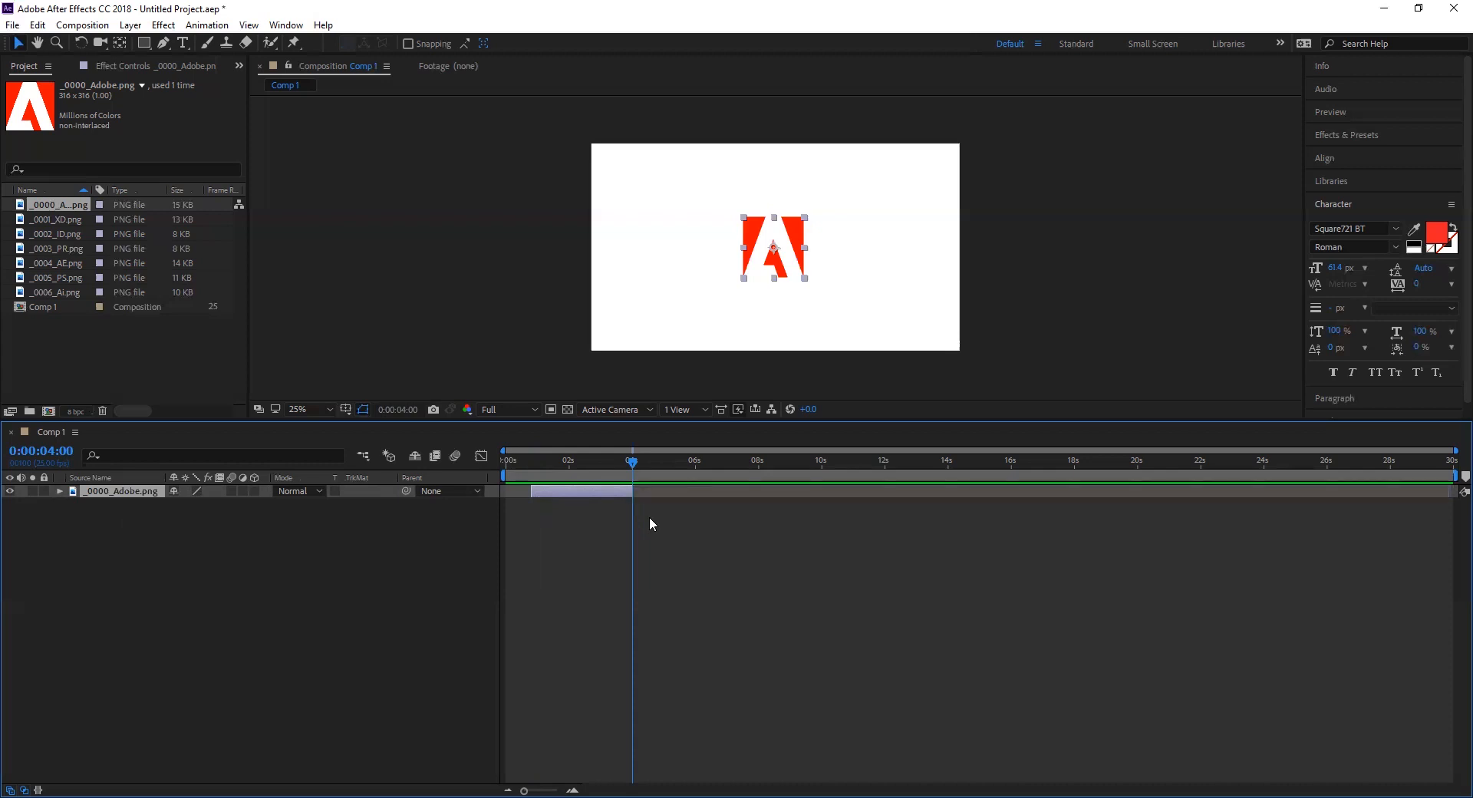
mouse_move(610, 464)
left_mouse_down()
mouse_move(524, 465)
mouse_move(654, 463)
mouse_move(517, 464)
mouse_move(644, 462)
mouse_move(541, 463)
mouse_move(638, 468)
mouse_move(596, 468)
left_mouse_up()
left_click(518, 540)
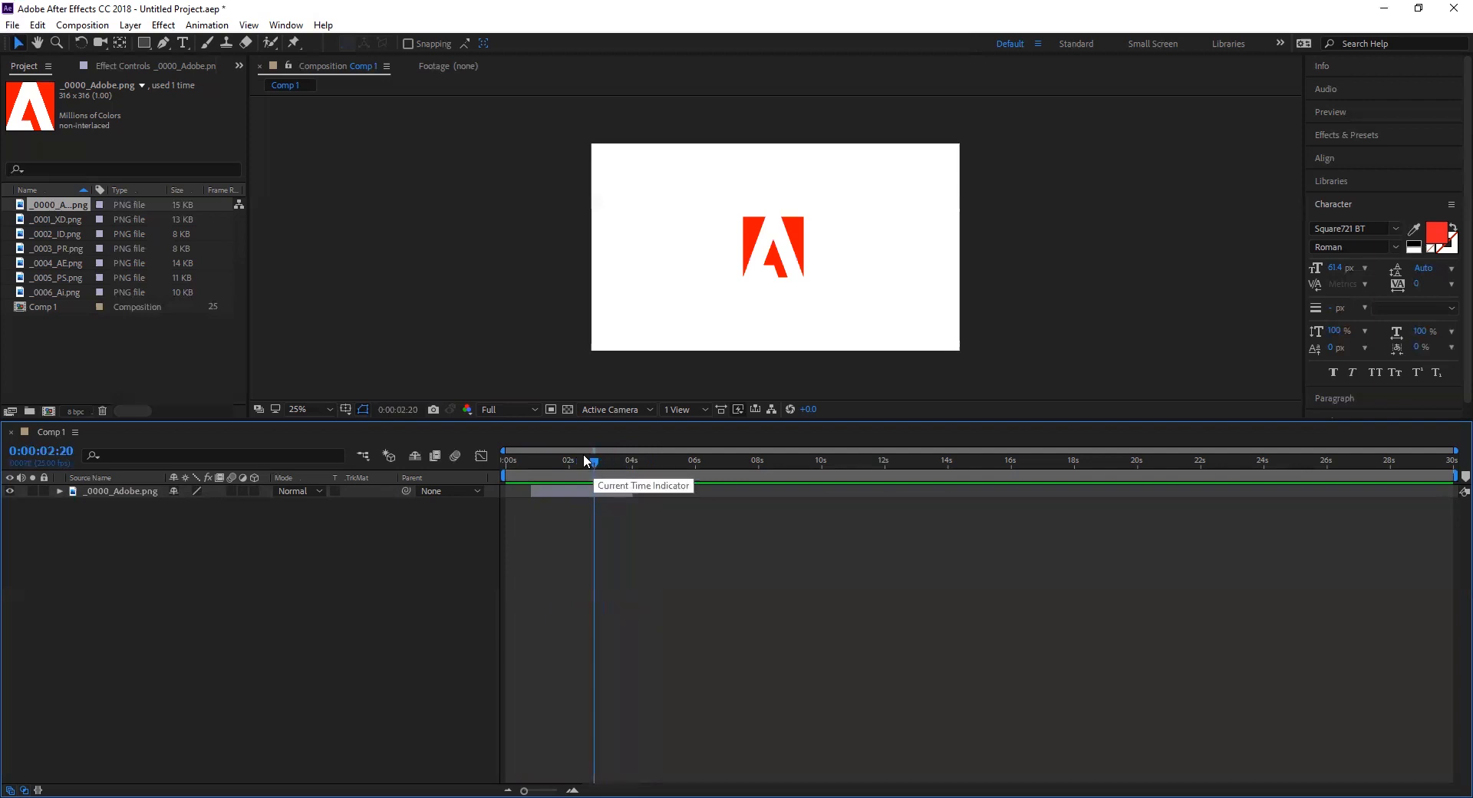
Look through the imported logo files one by one, from _0001_XD.png to _0006_Ai.png
left_click(73, 219)
left_click(64, 233)
left_click(63, 247)
left_click(60, 261)
left_click(61, 277)
left_click(58, 292)
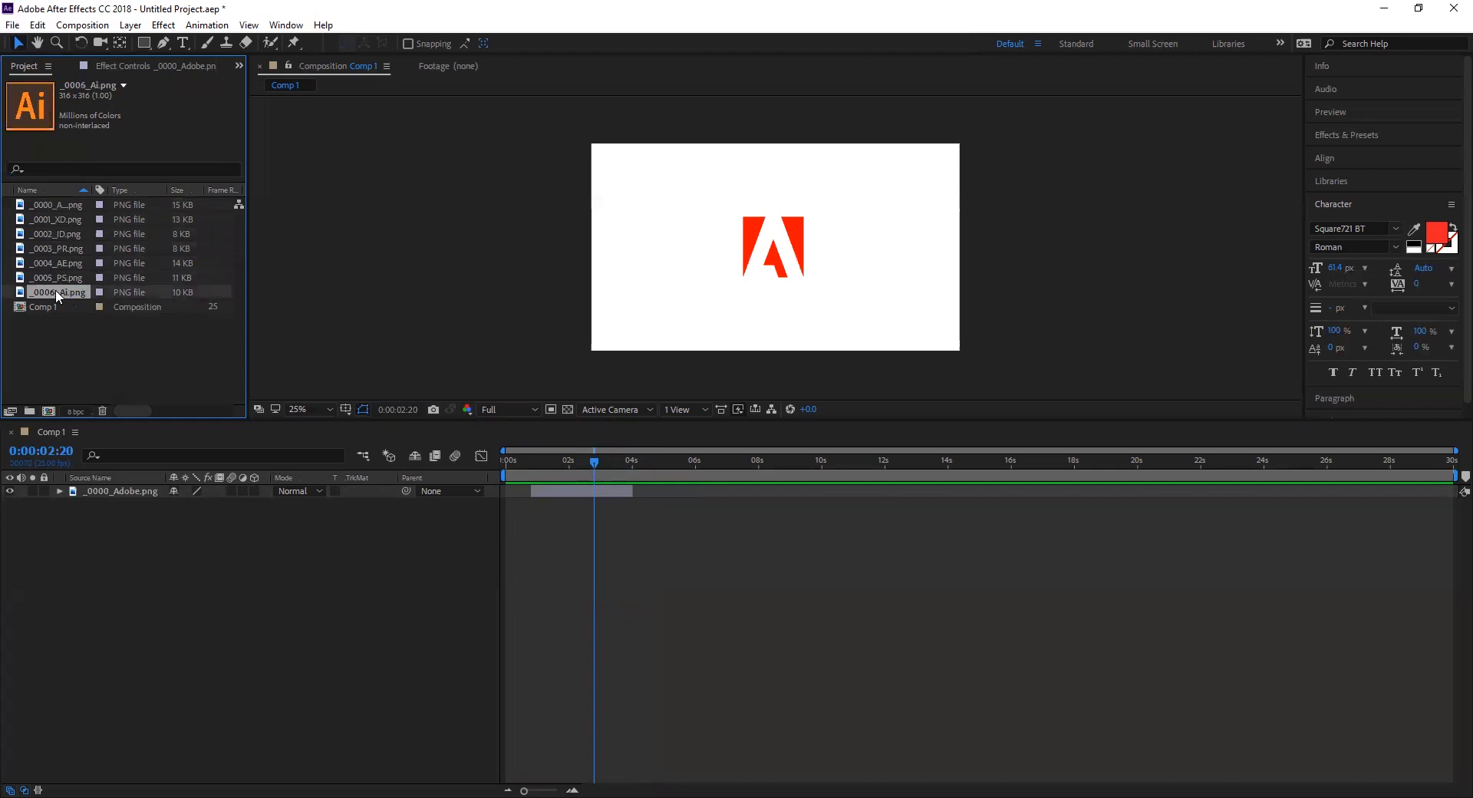
Try adding _0006_Ai.png above the Adobe logo layer and aligning it with the logo by hand, and delete that layer
left_click_drag(595, 462, 581, 463)
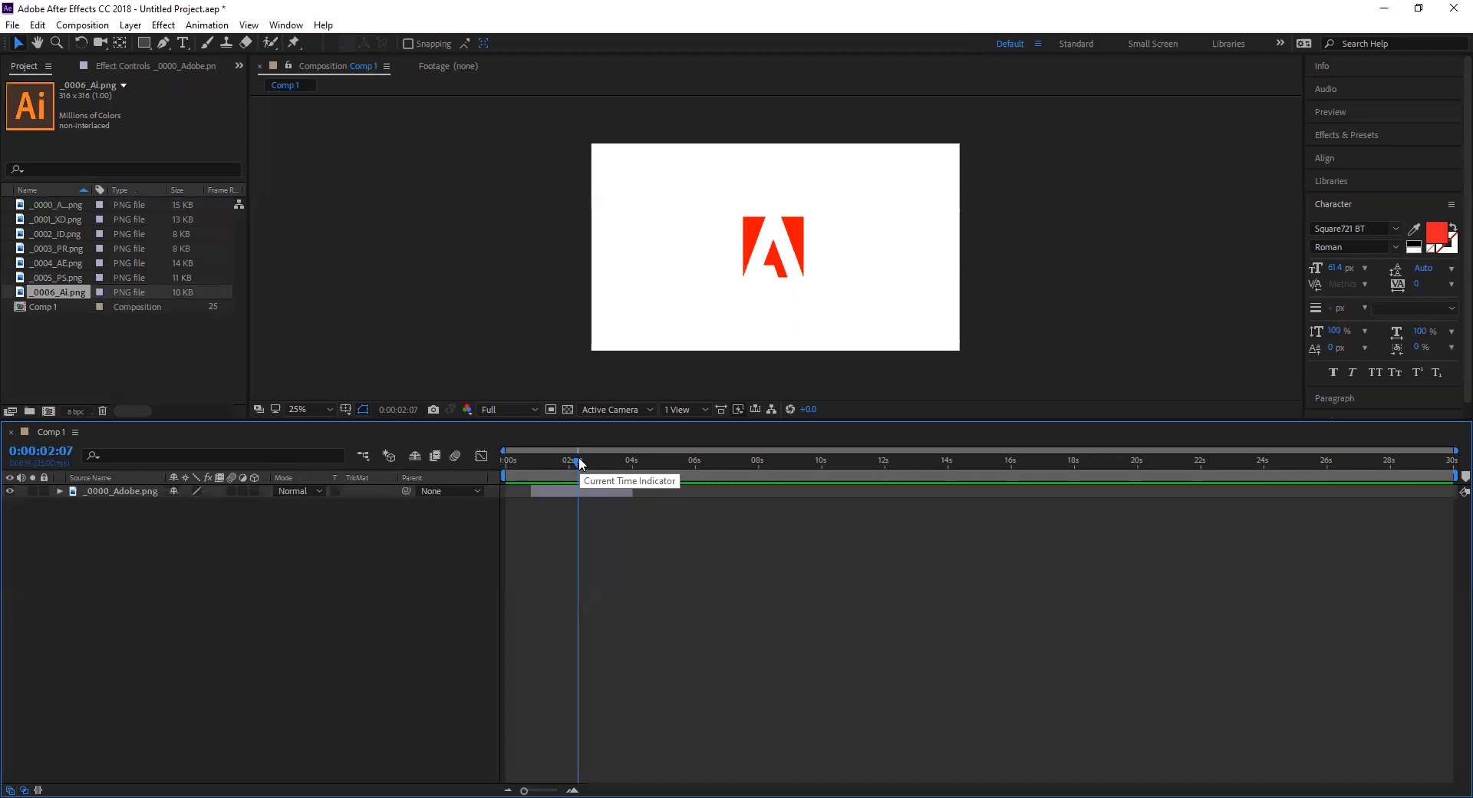
left_click_drag(20, 299, 108, 485)
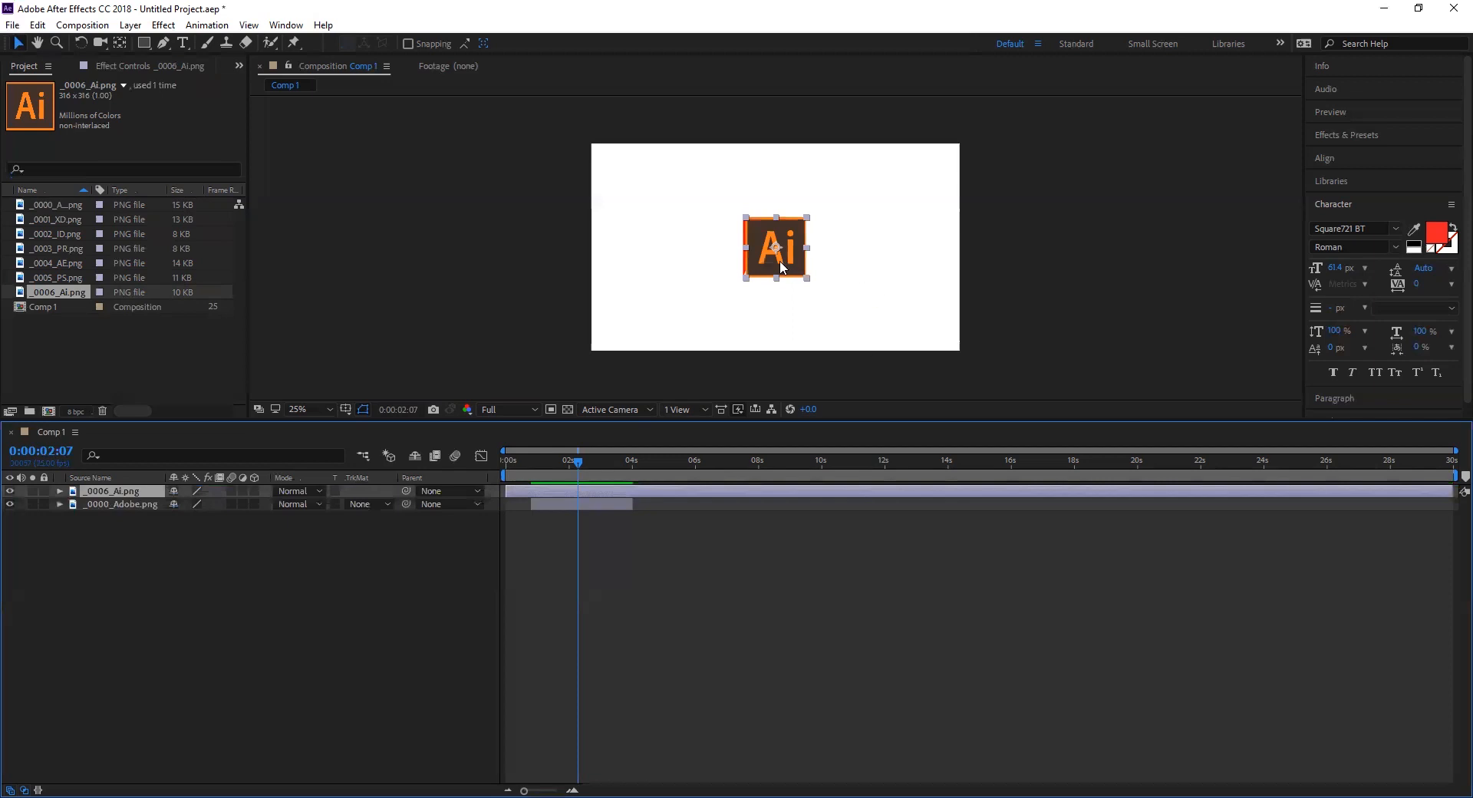
left_click_drag(774, 266, 772, 266)
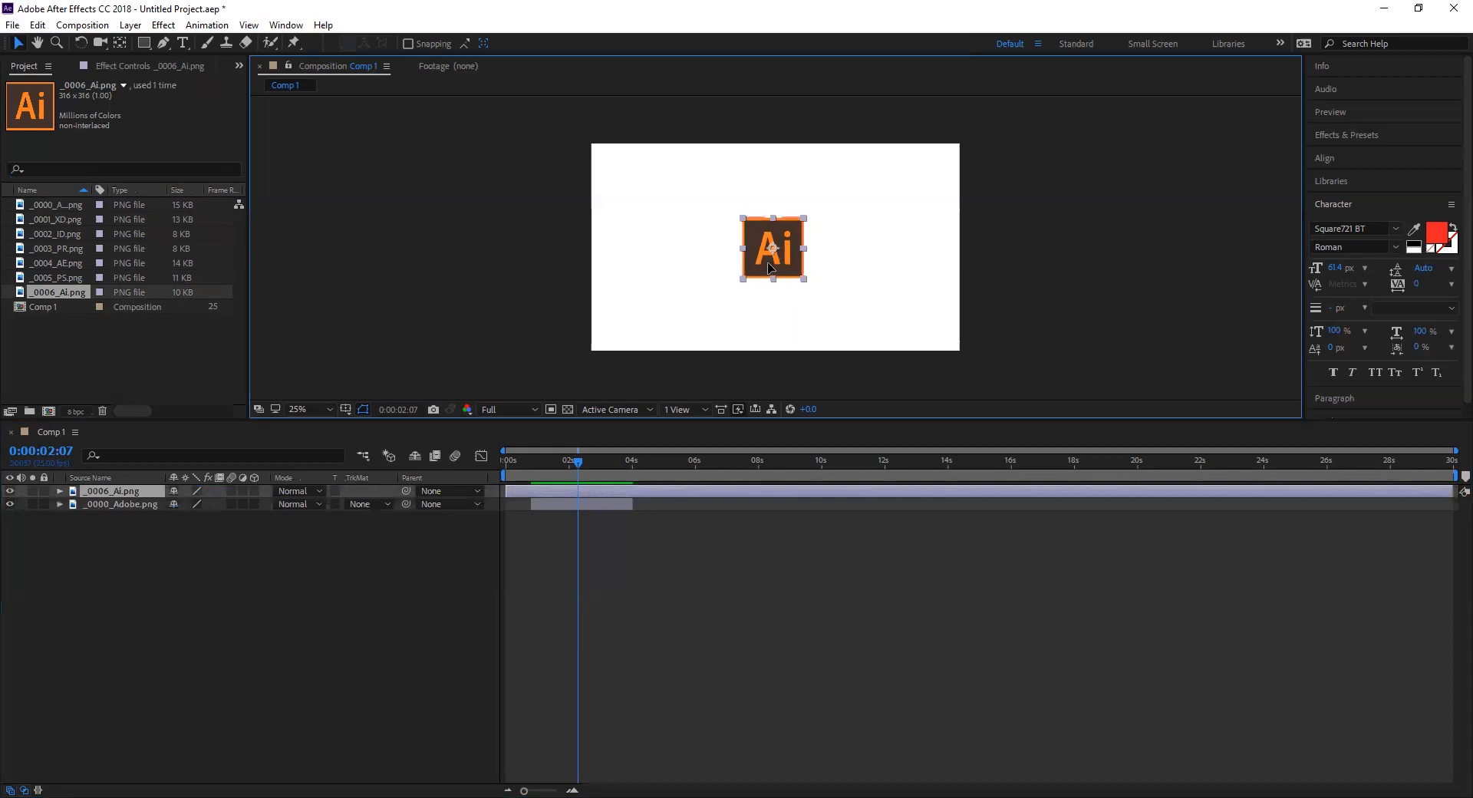
left_click(567, 489)
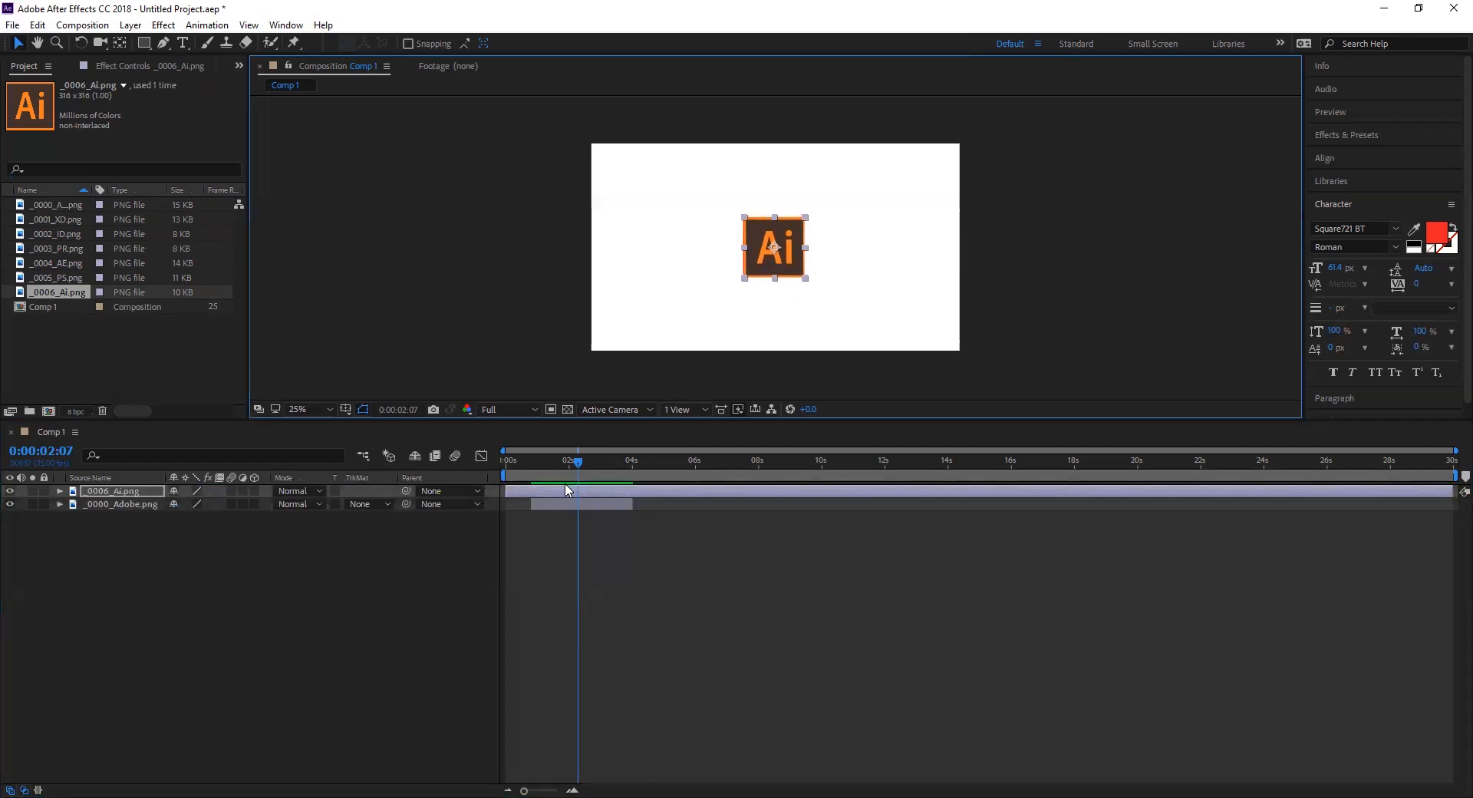
left_click(281, 660)
left_click(123, 492)
key("Delete")
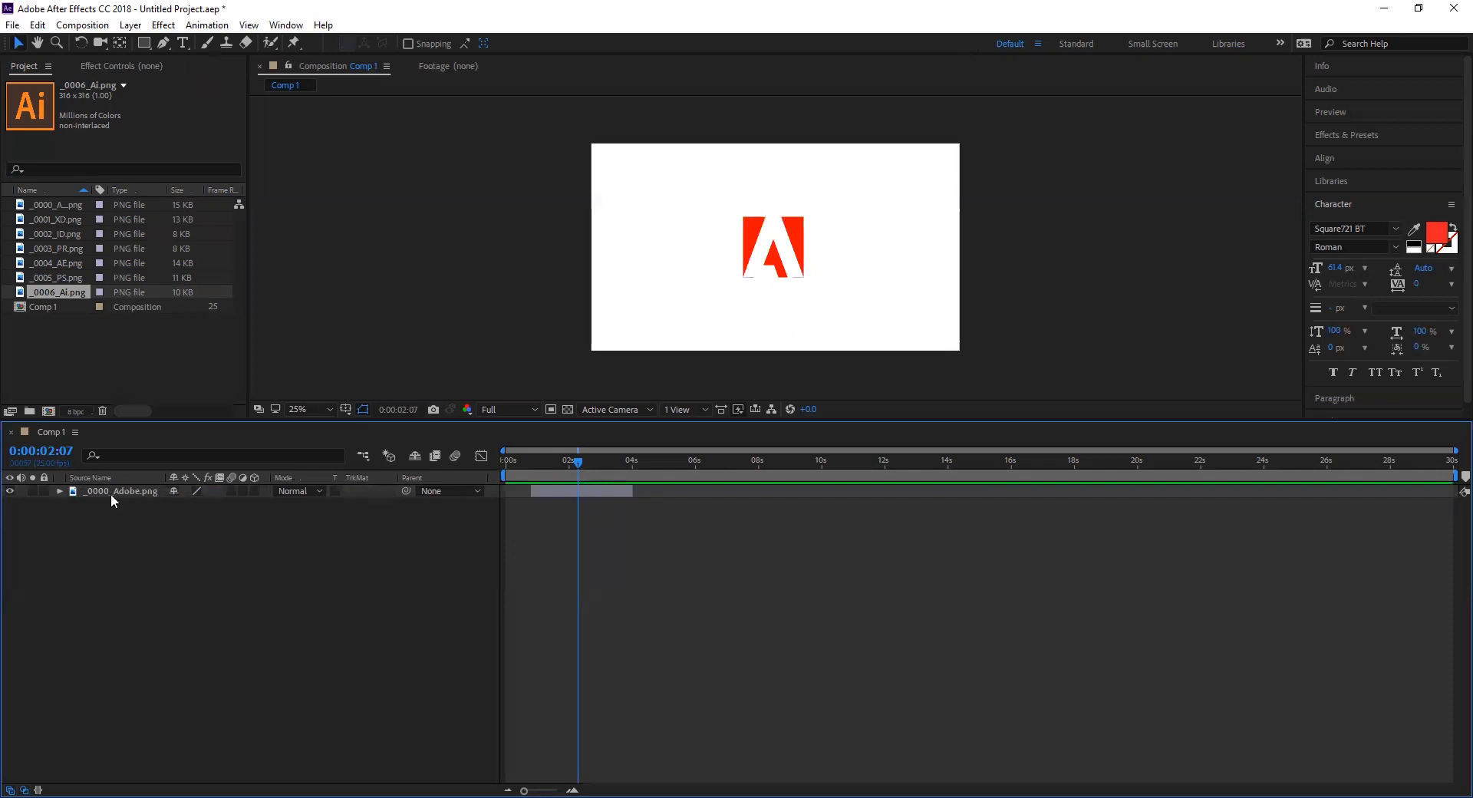
Duplicate the Adobe logo layer and toggle the upper copy's visibility off and on
left_click(110, 495)
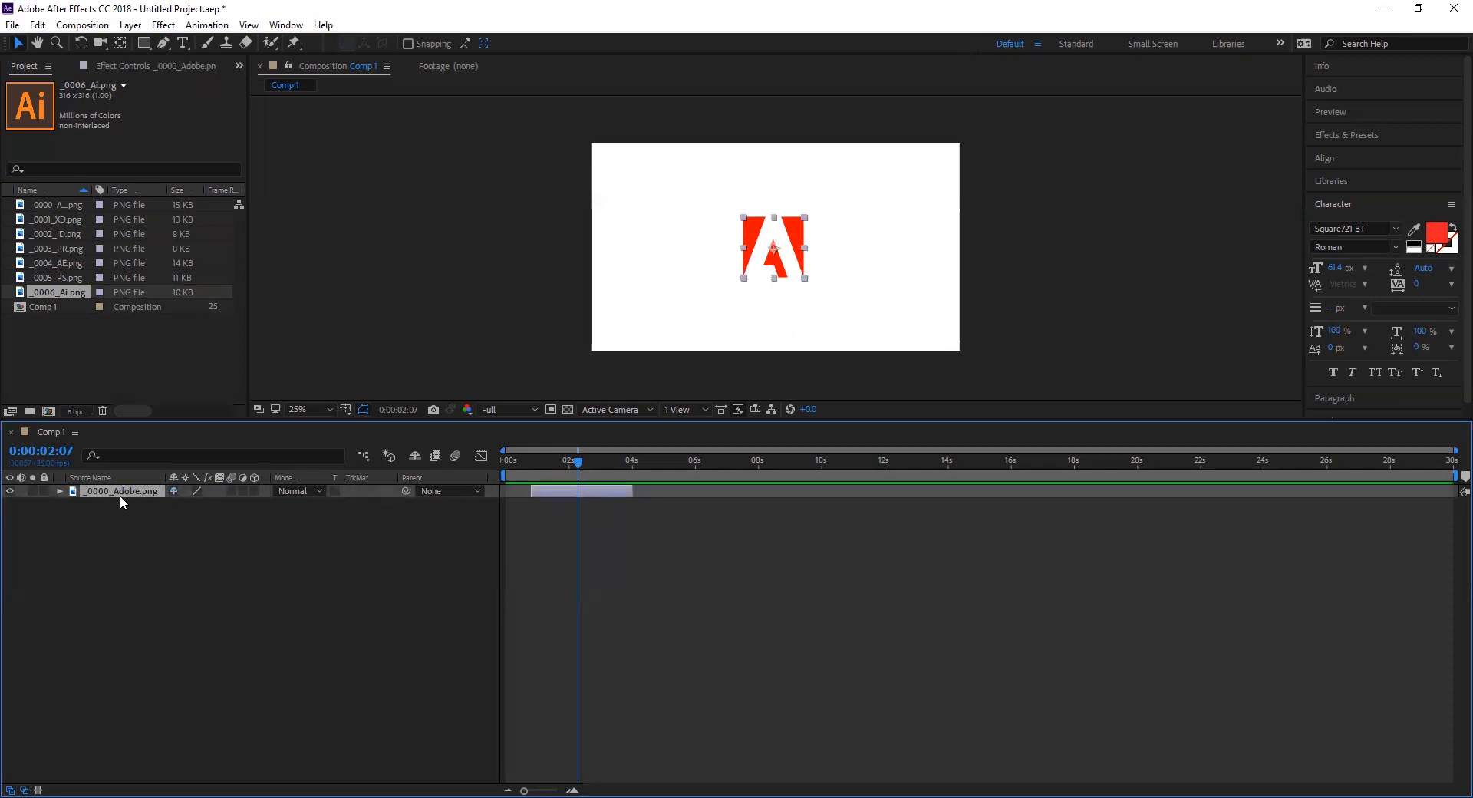
left_click(100, 554)
left_click(105, 491)
key("ctrl+d")
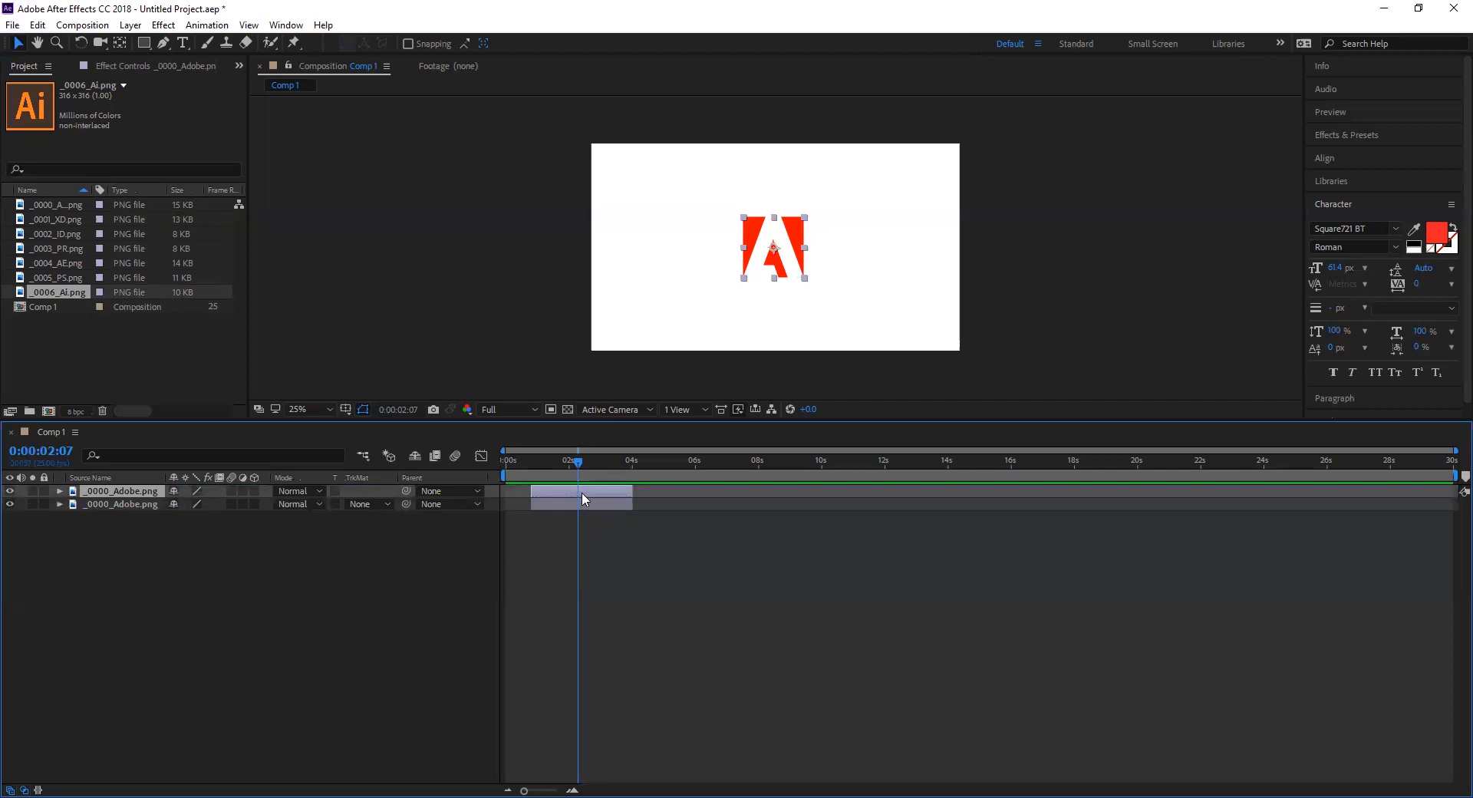
left_click(10, 491)
left_click(10, 491)
left_click(152, 573)
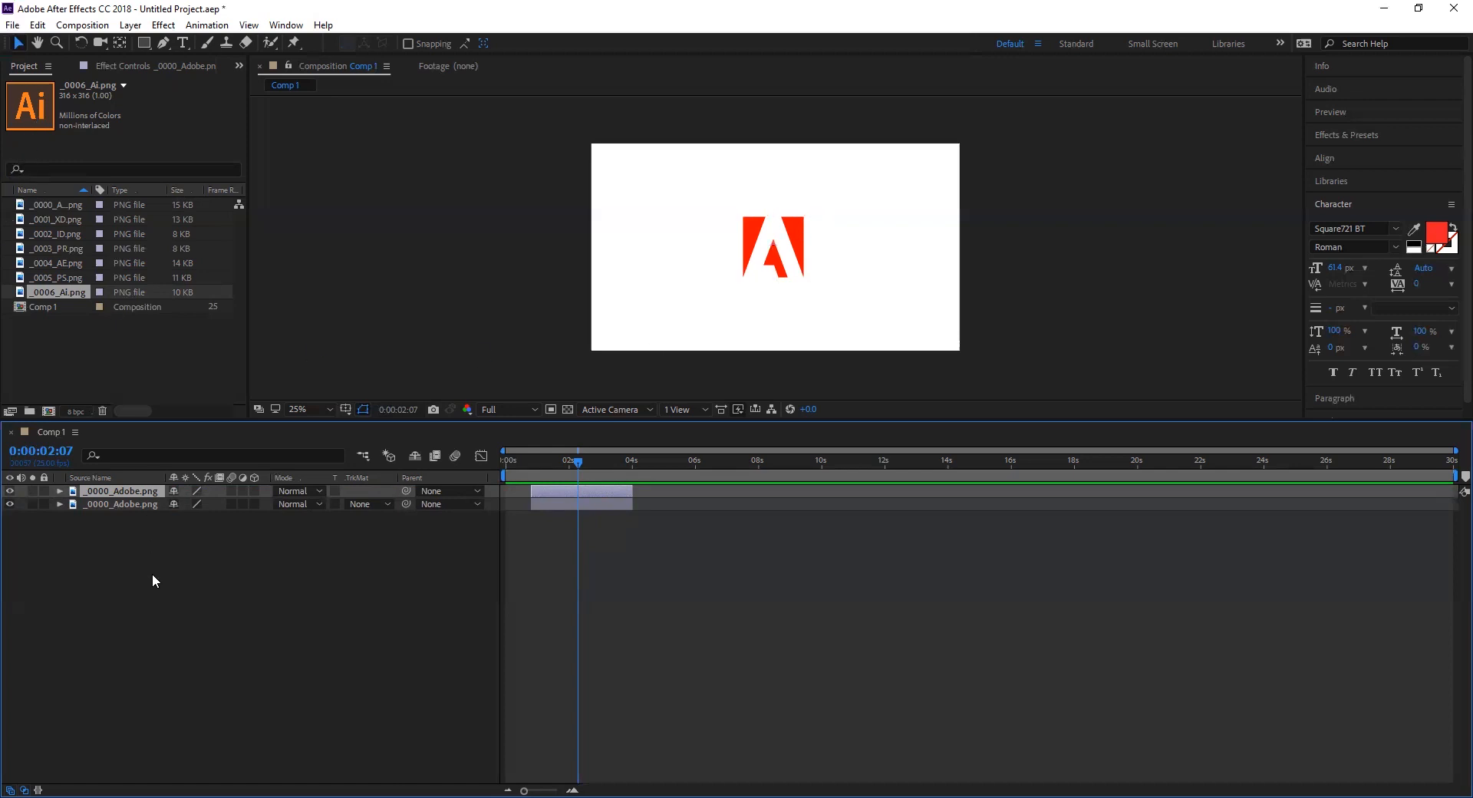
Replace the source of the upper Adobe logo copy with _0006_Ai.png and deselect the layer
left_click(120, 493)
left_click_drag(21, 299, 98, 496)
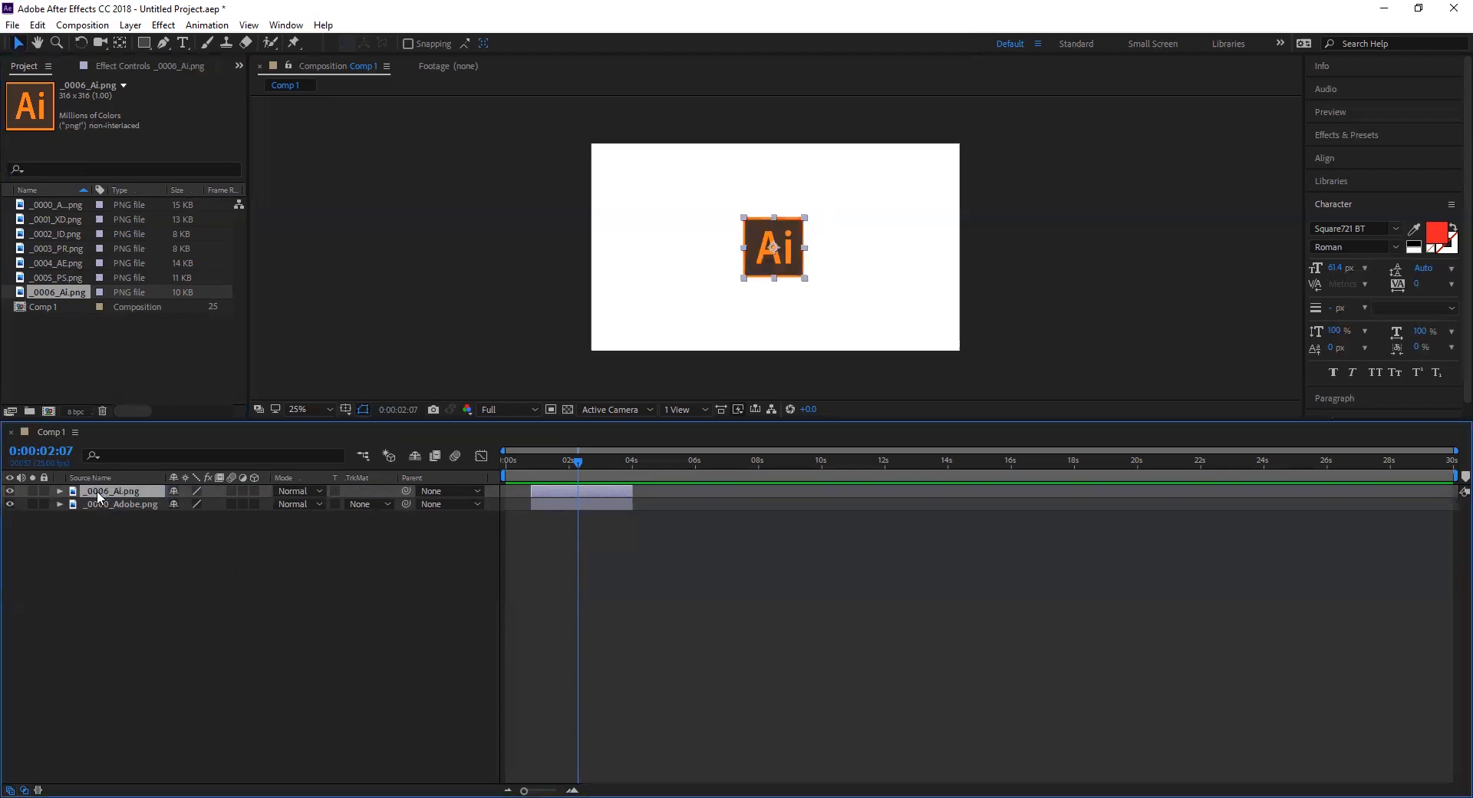
left_click(244, 619)
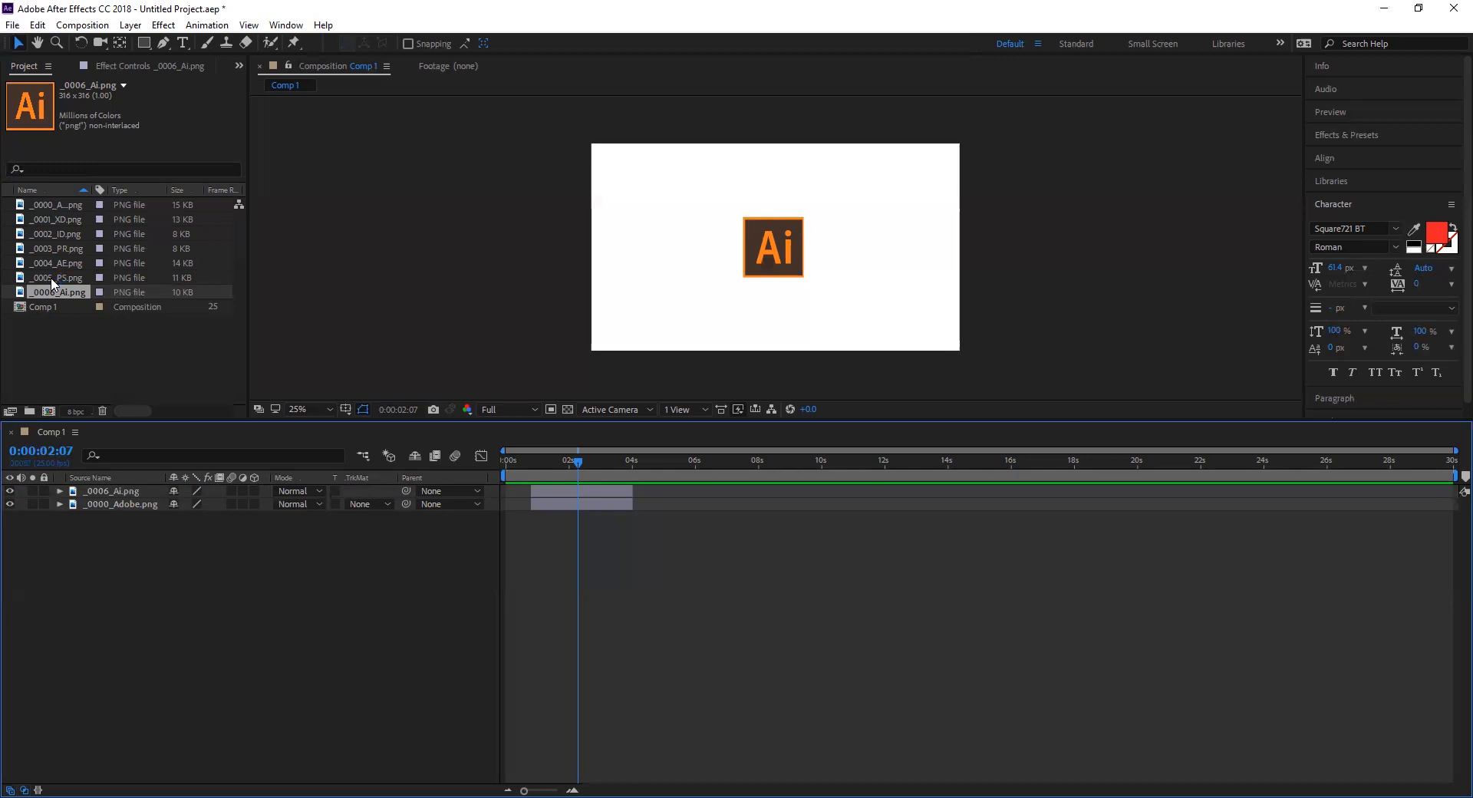
Try sliding the Ai logo layer along the timeline to start at 0:00:04:00, preview the transition, and undo the move
left_click_drag(578, 464, 632, 471)
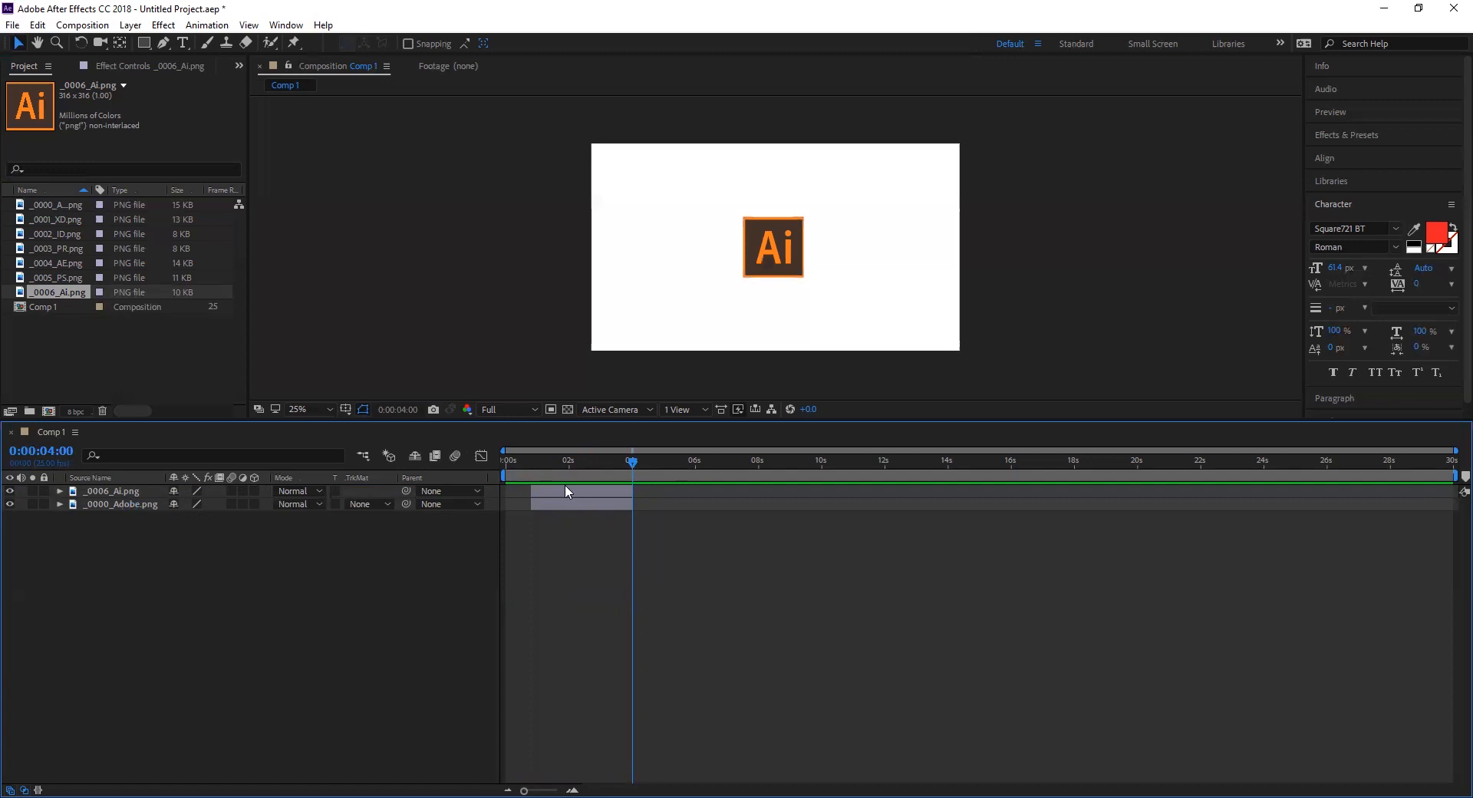
left_click_drag(551, 489, 596, 467)
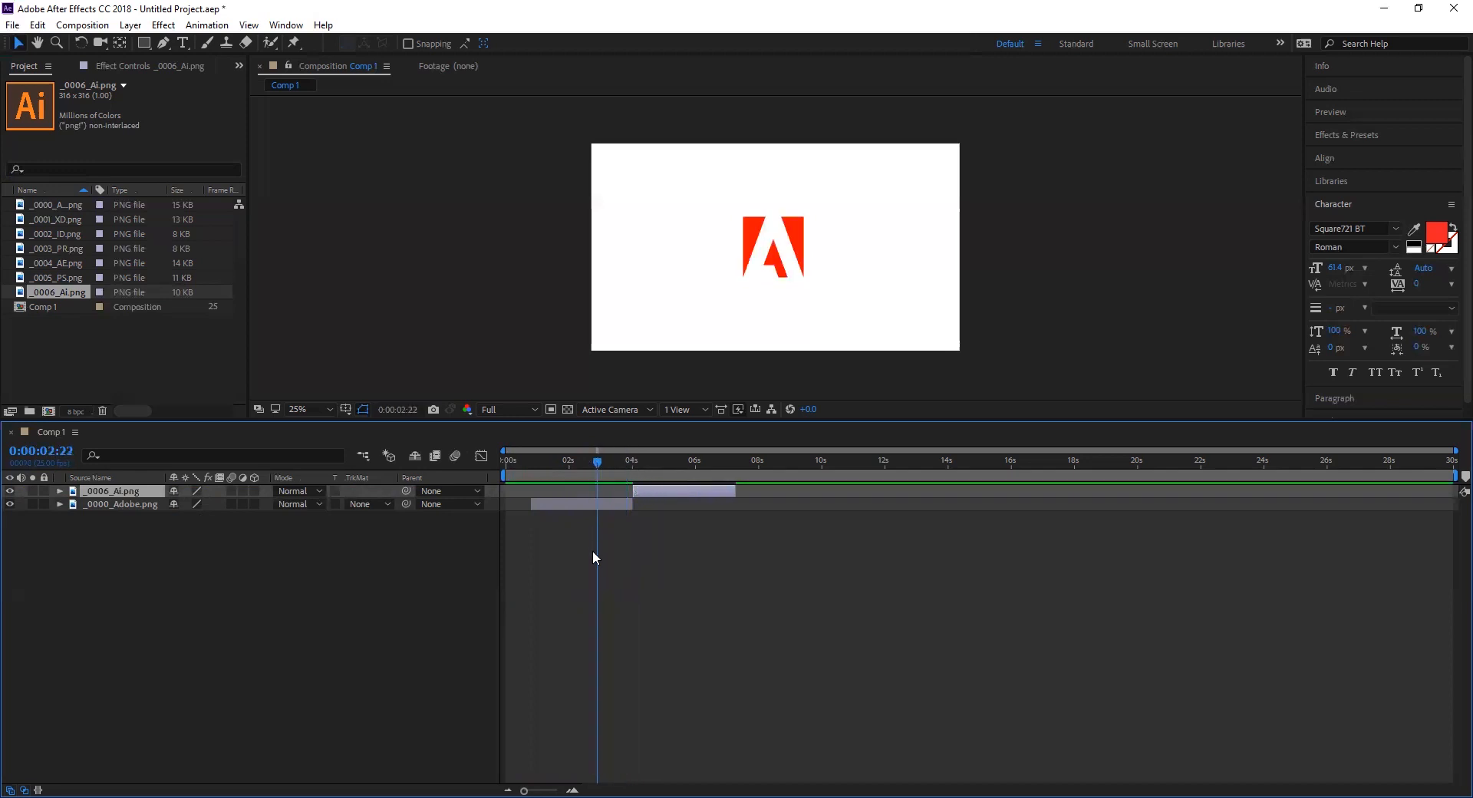
key("space")
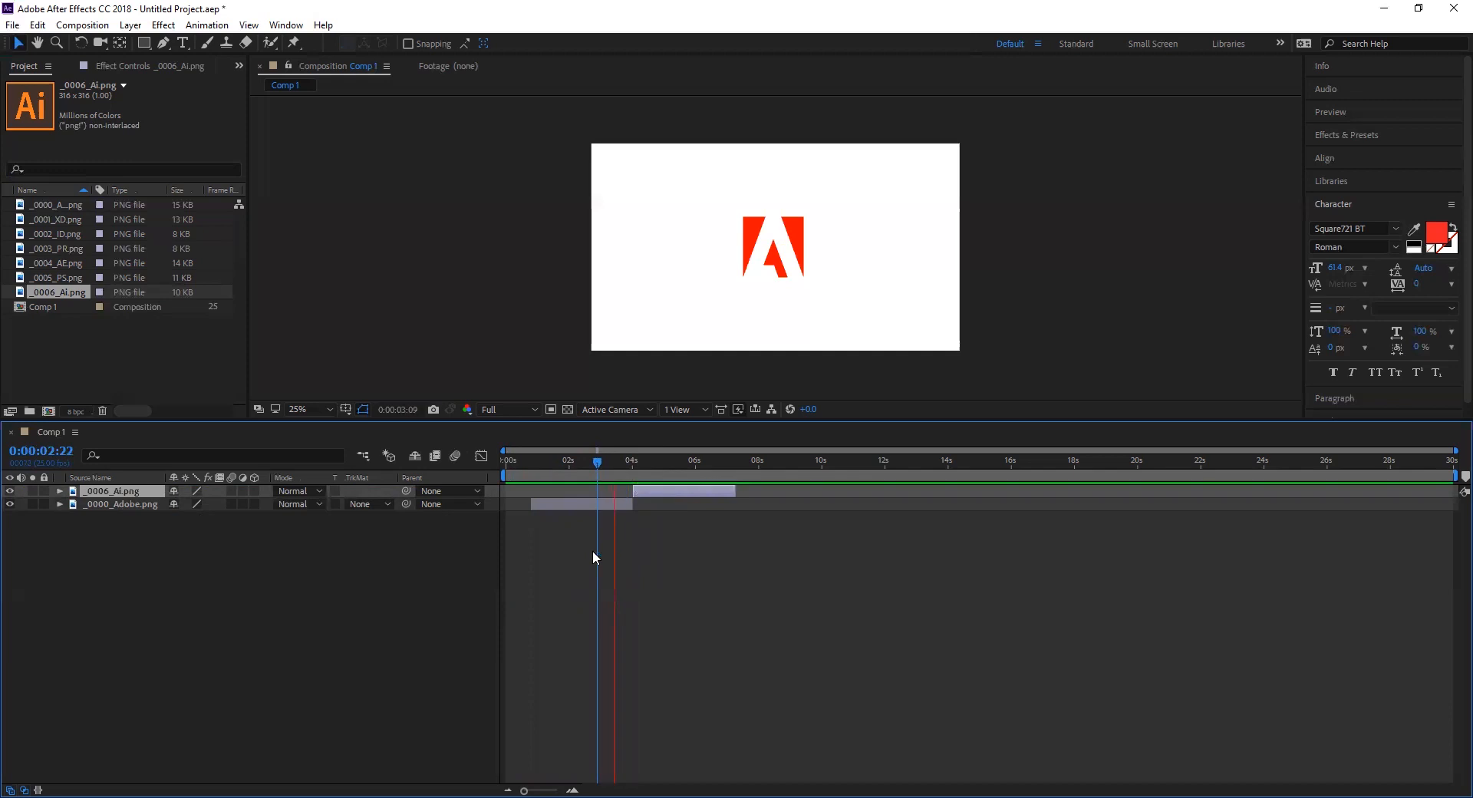
key("space")
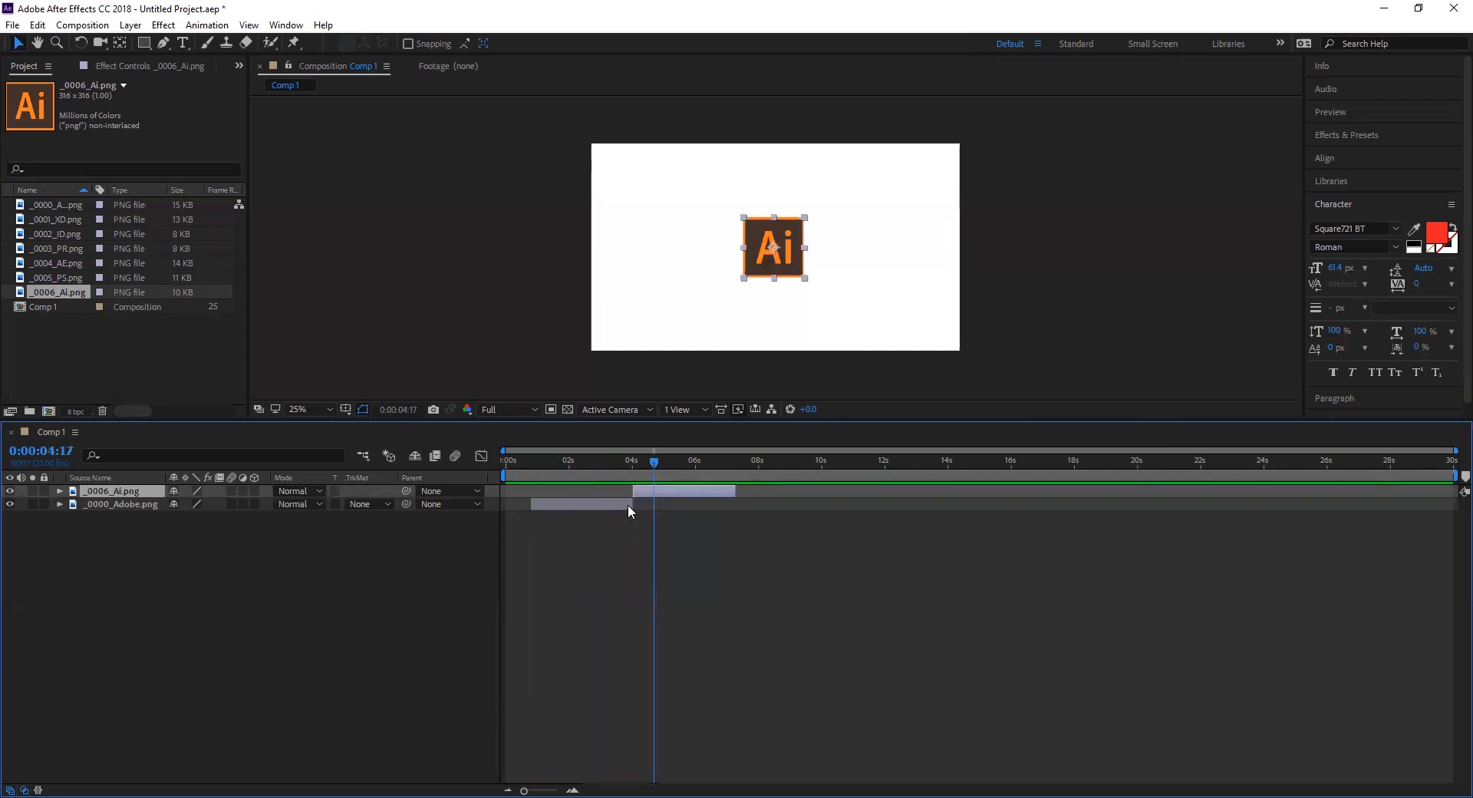
key("ctrl+z")
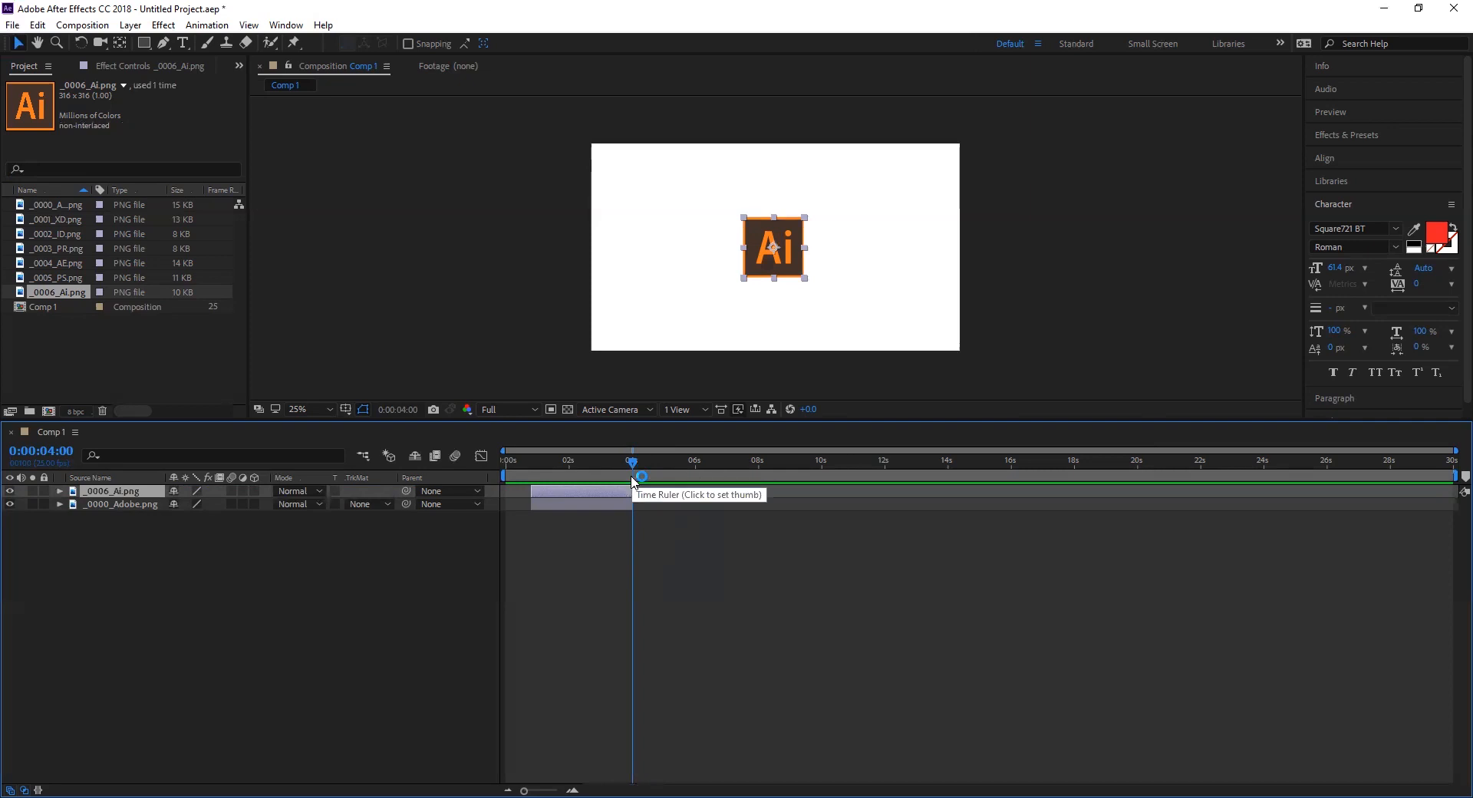
Set the playhead to 0:00:04:01 and shift the Ai logo layer so that it starts at that frame
left_click_drag(633, 461, 652, 466)
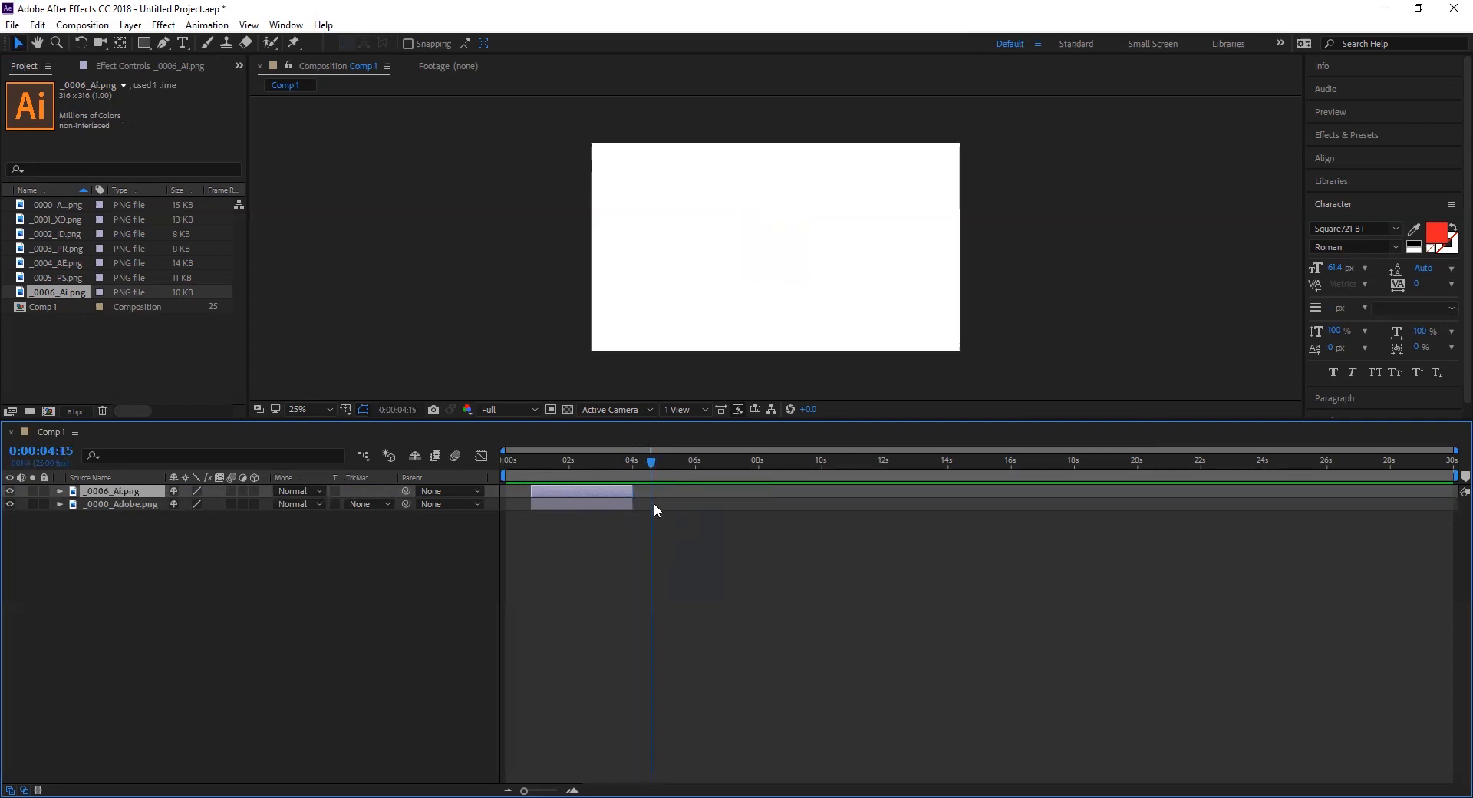
left_click_drag(651, 463, 633, 464)
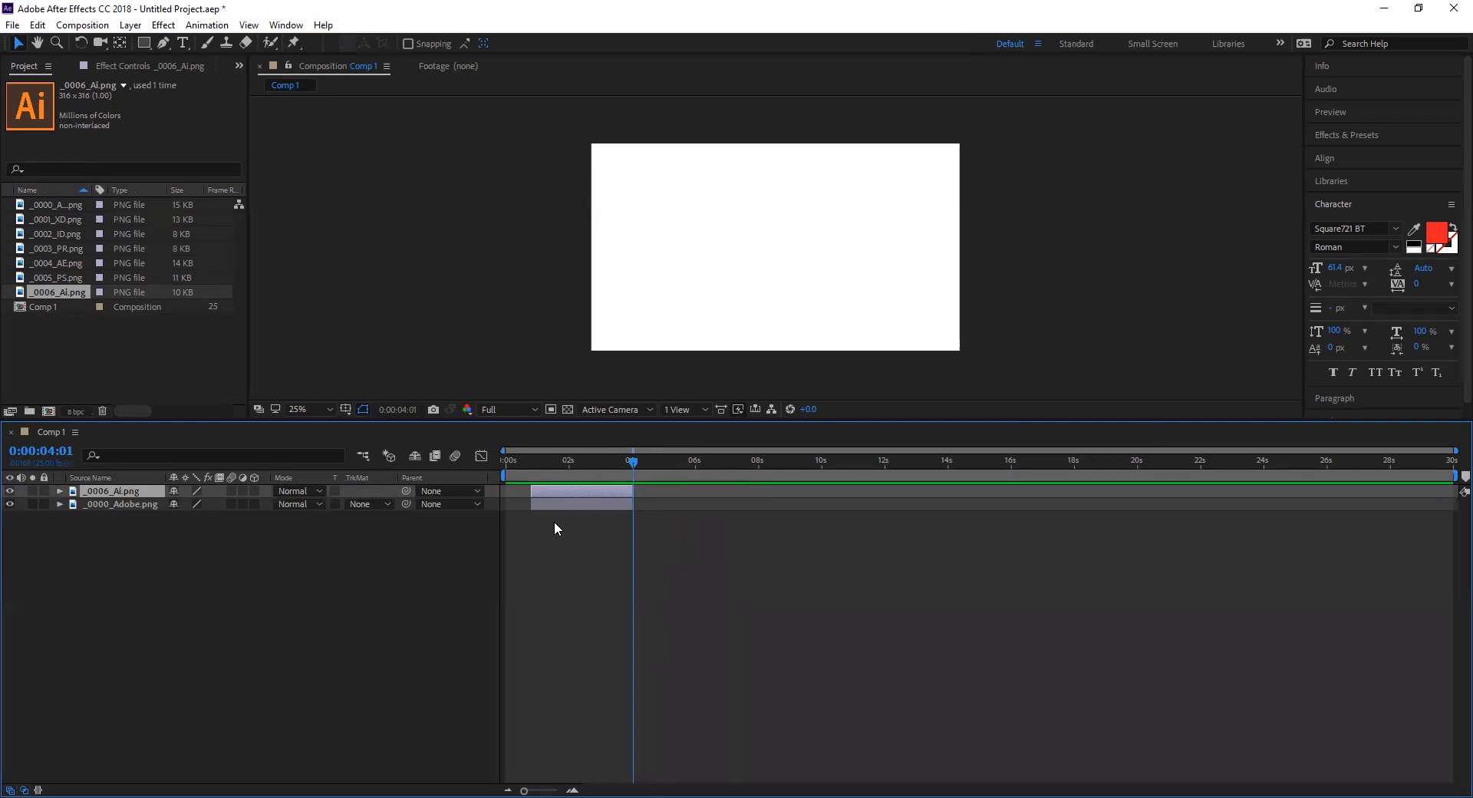
key("bracketleft")
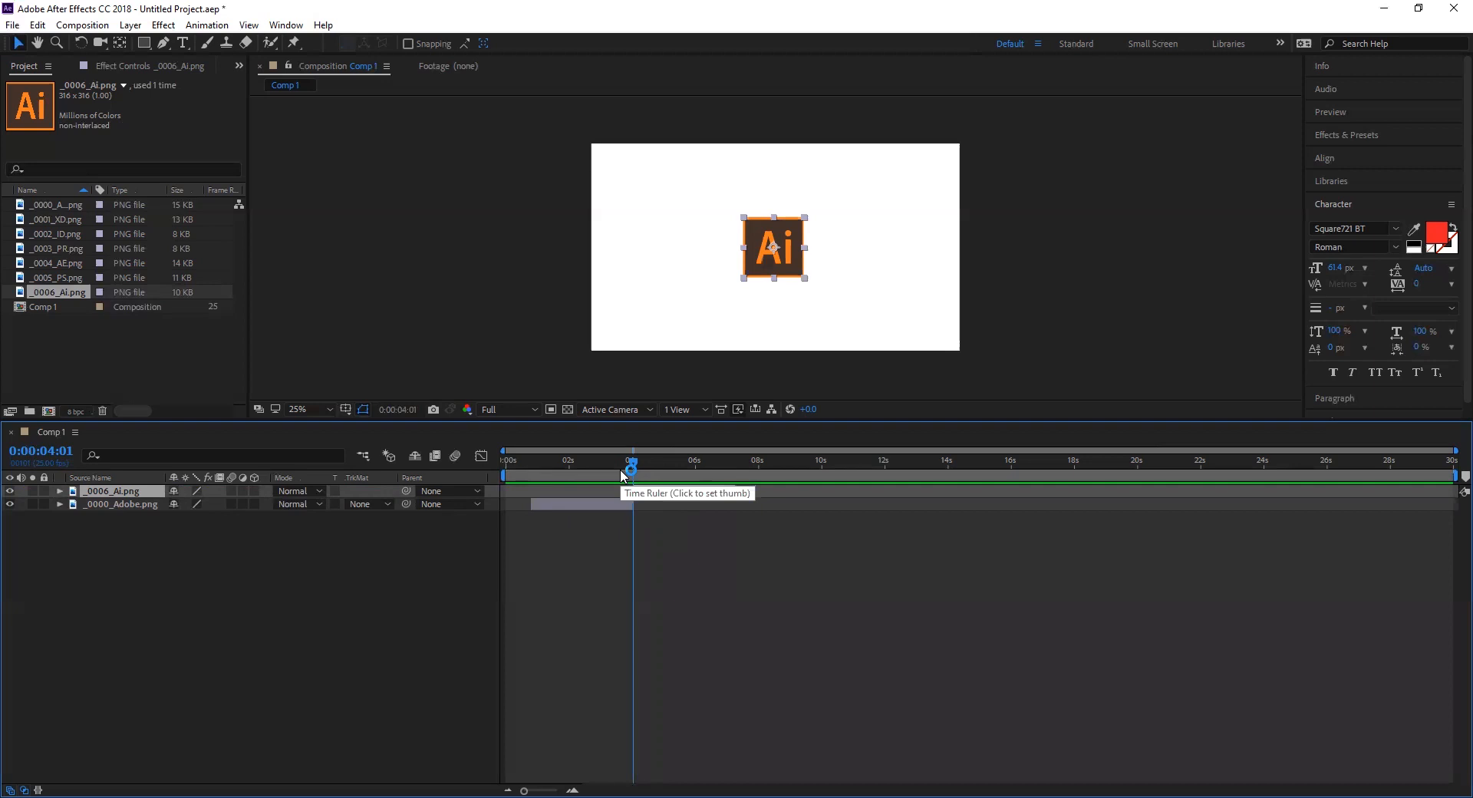
Duplicate the Ai logo layer with _0005_PS.png as the copy's source, and move the playhead to 0:00:07:06
key("ctrl+d")
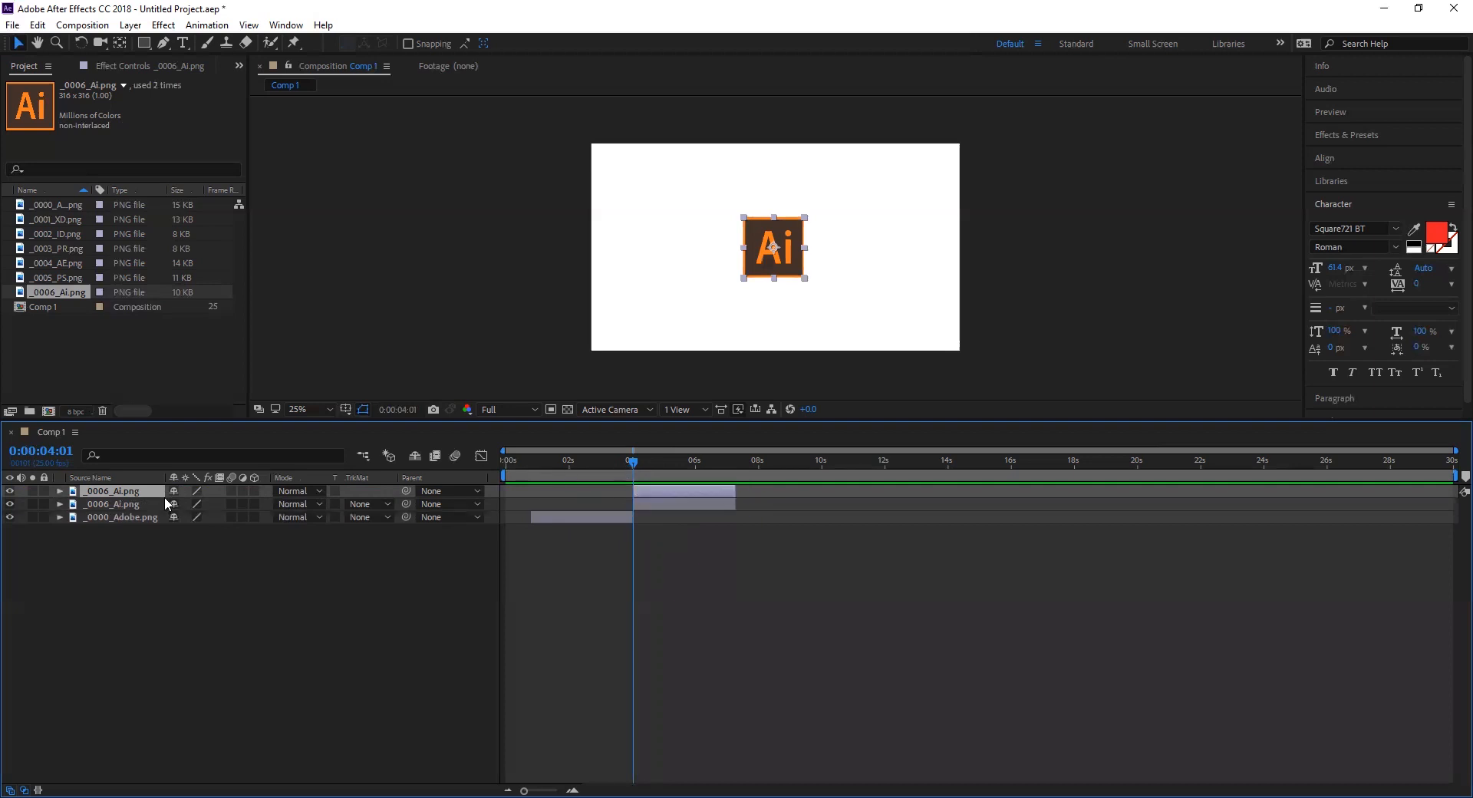
left_click_drag(47, 280, 53, 338)
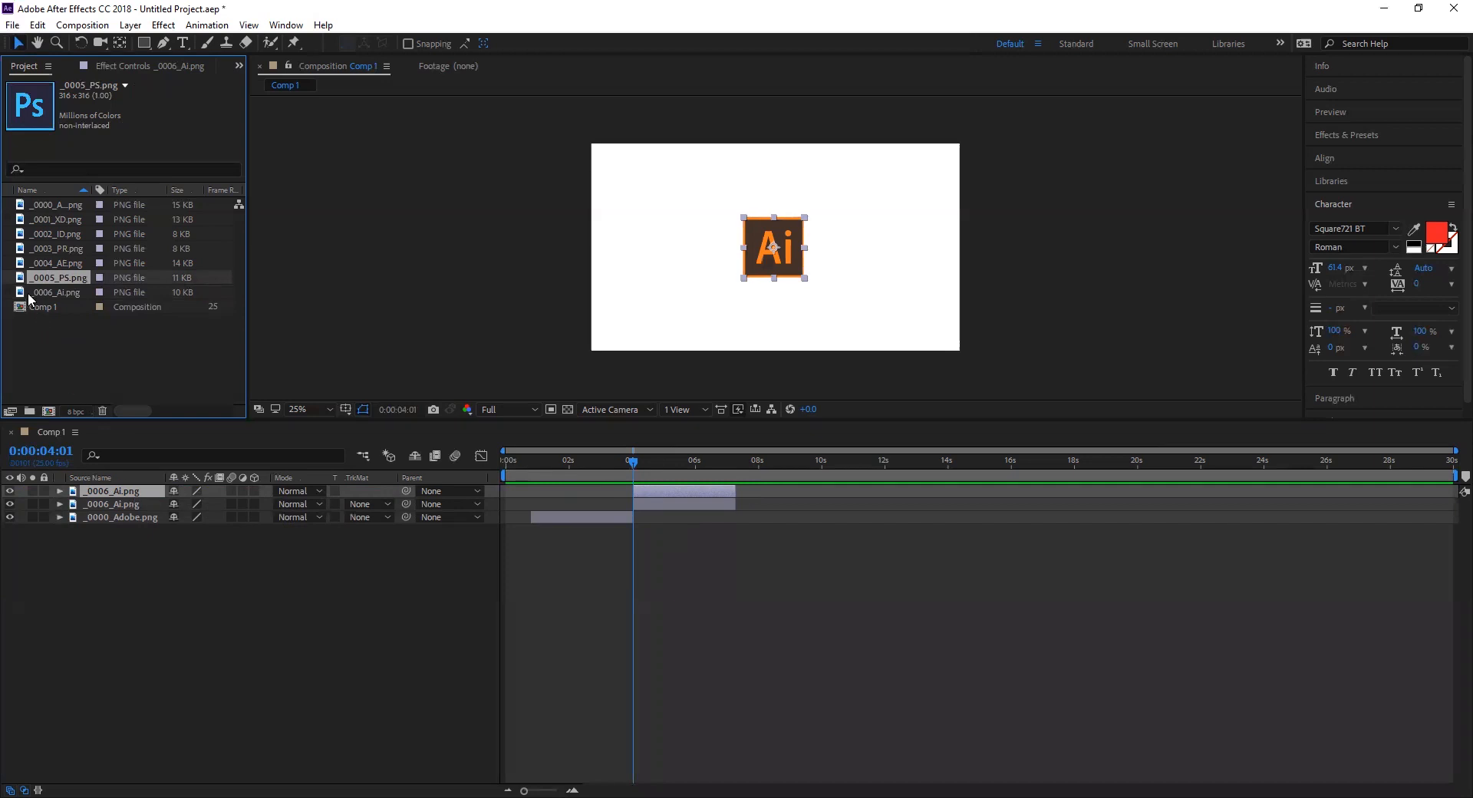
left_click_drag(22, 285, 104, 490)
left_click_drag(633, 462, 736, 463)
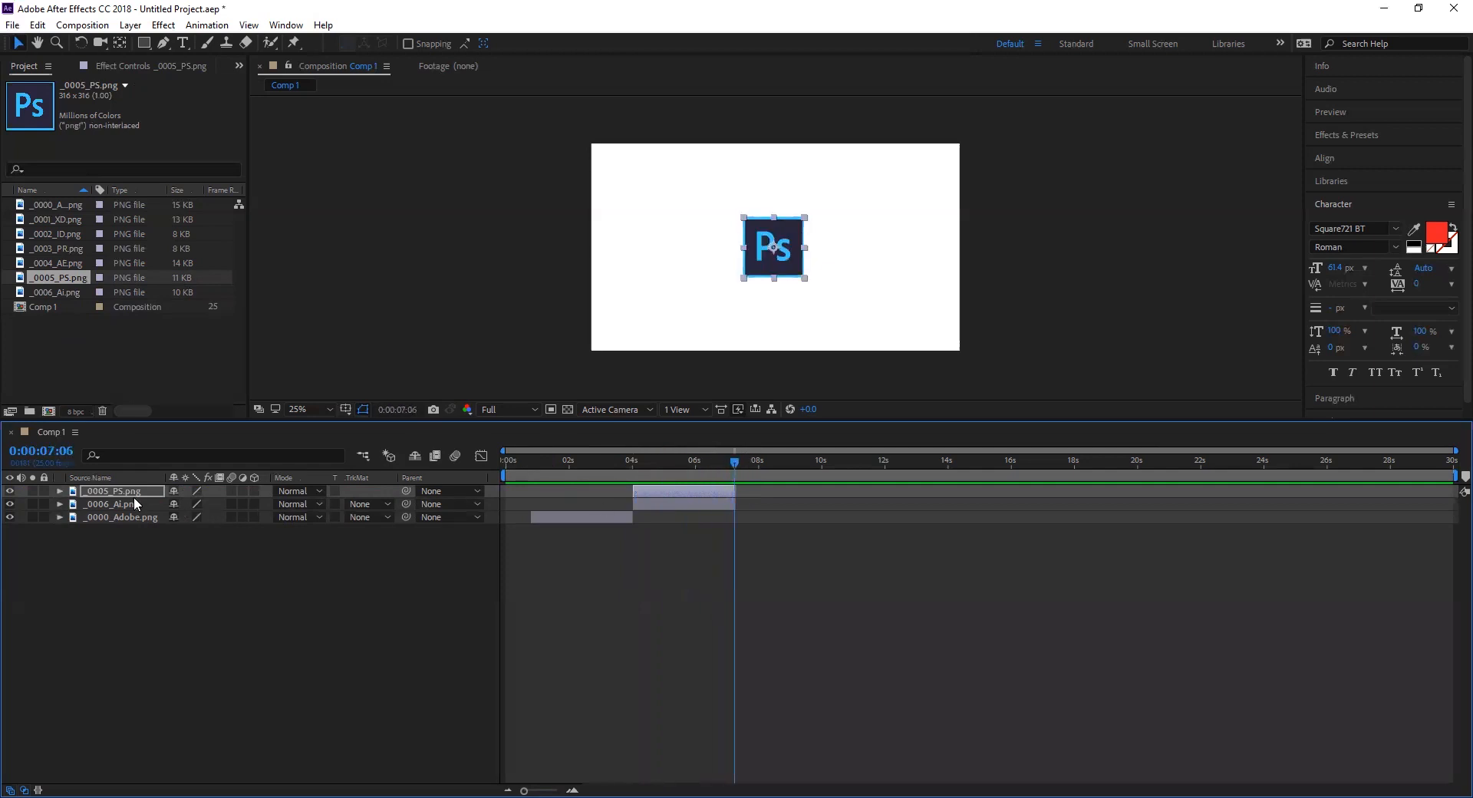
Shift the PS logo layer to start at 0:00:07:06, then duplicate it and start the upper copy at 0:00:10:11
key("bracketleft")
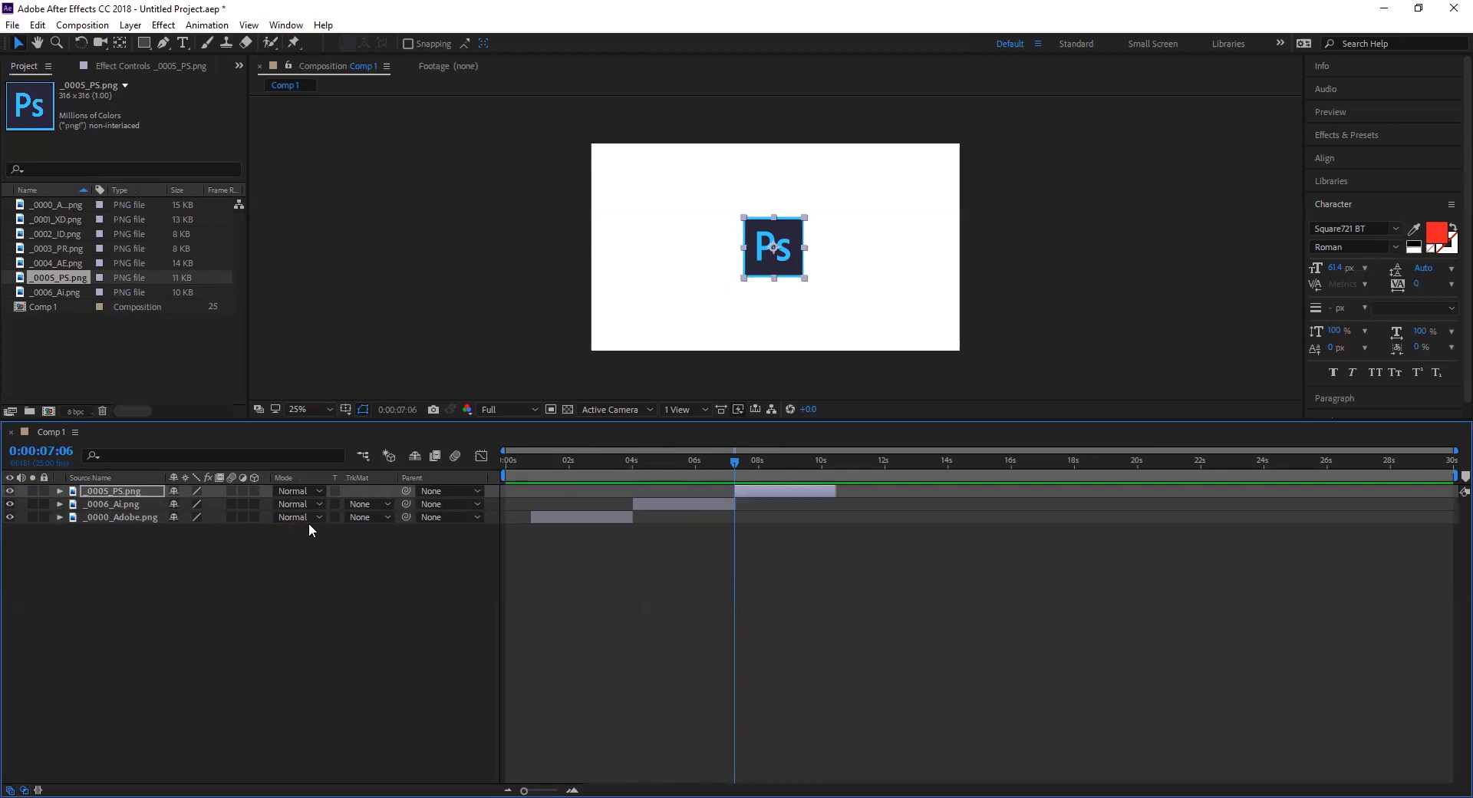
key("ctrl+d")
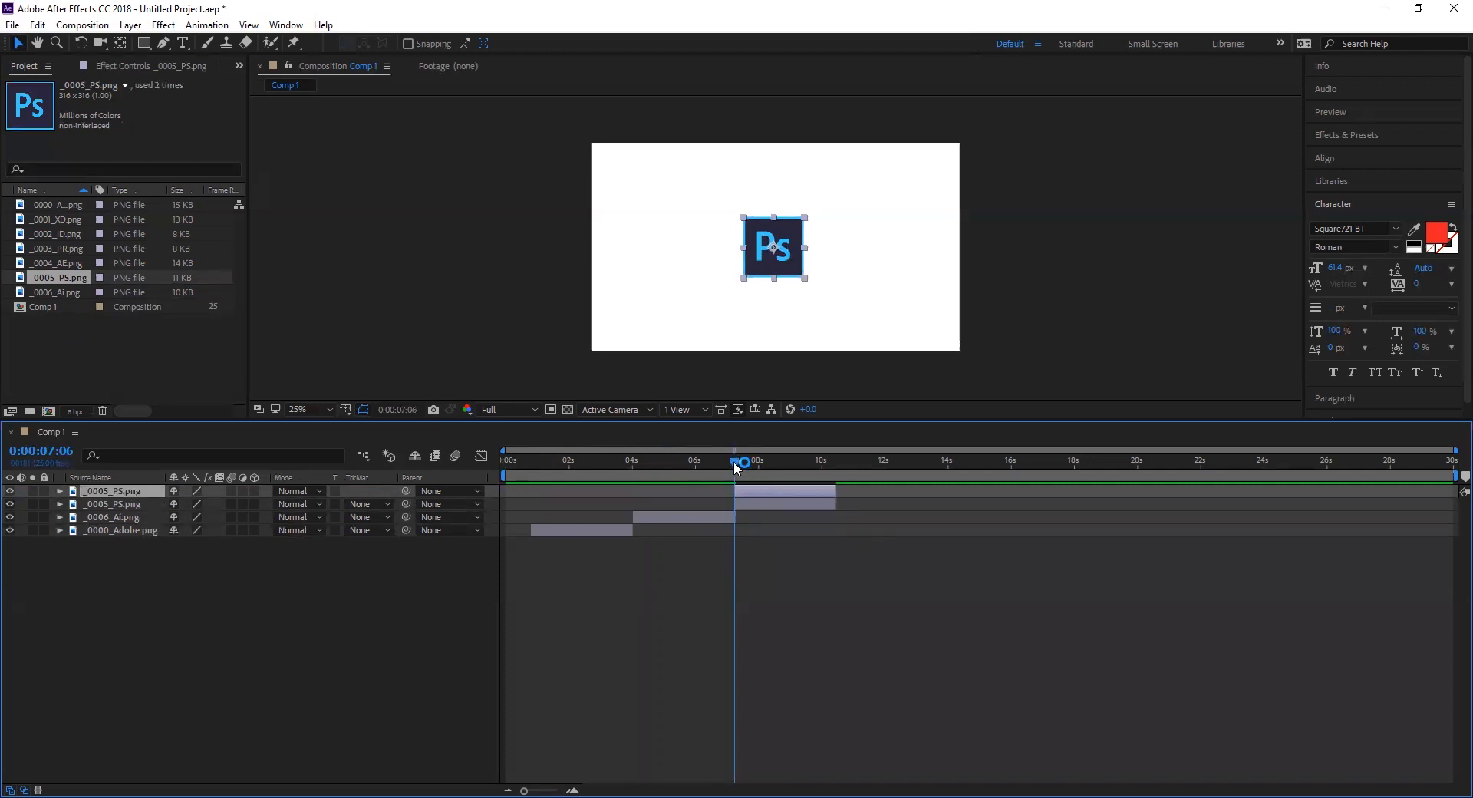
left_click_drag(734, 464, 836, 473)
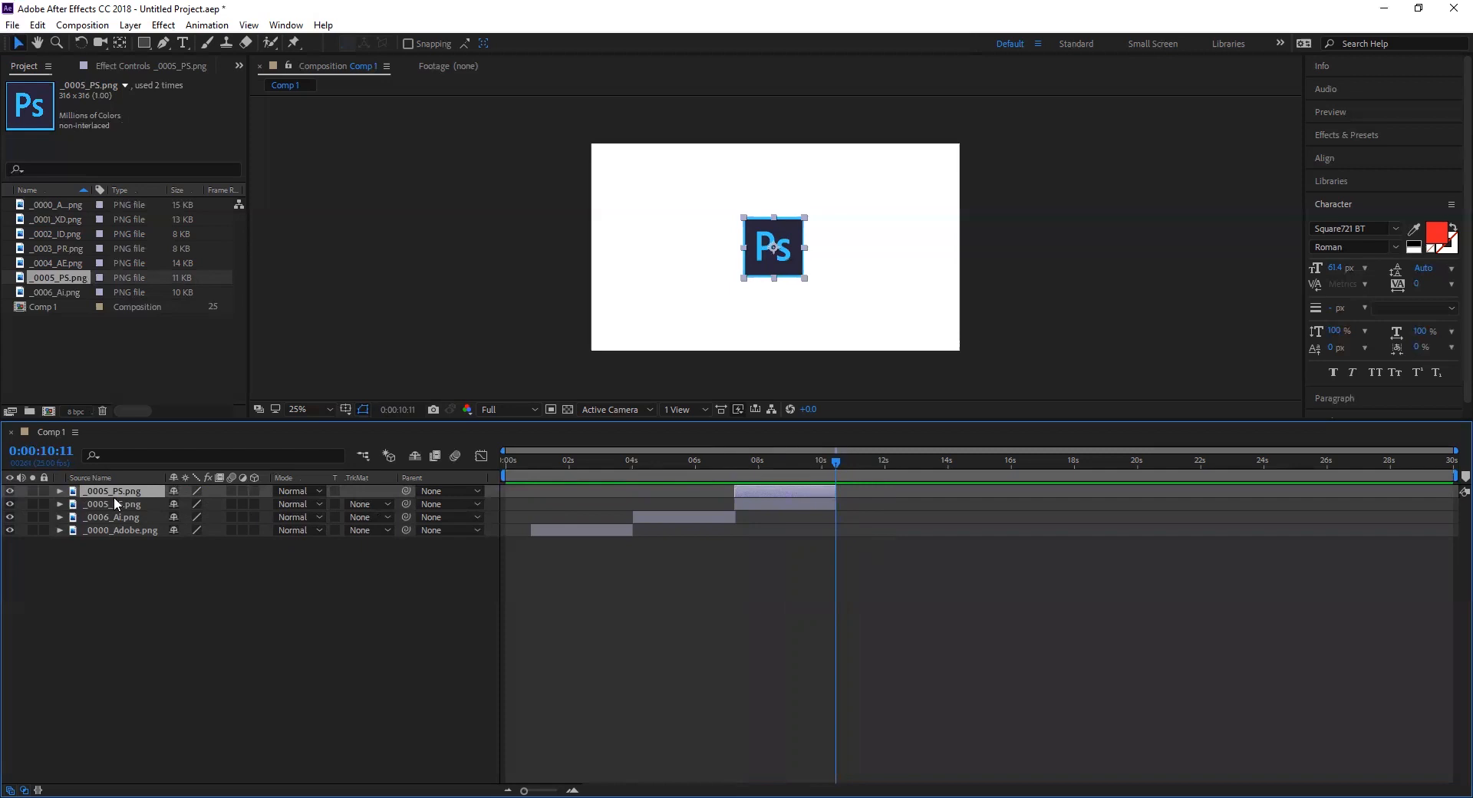
key("bracketleft")
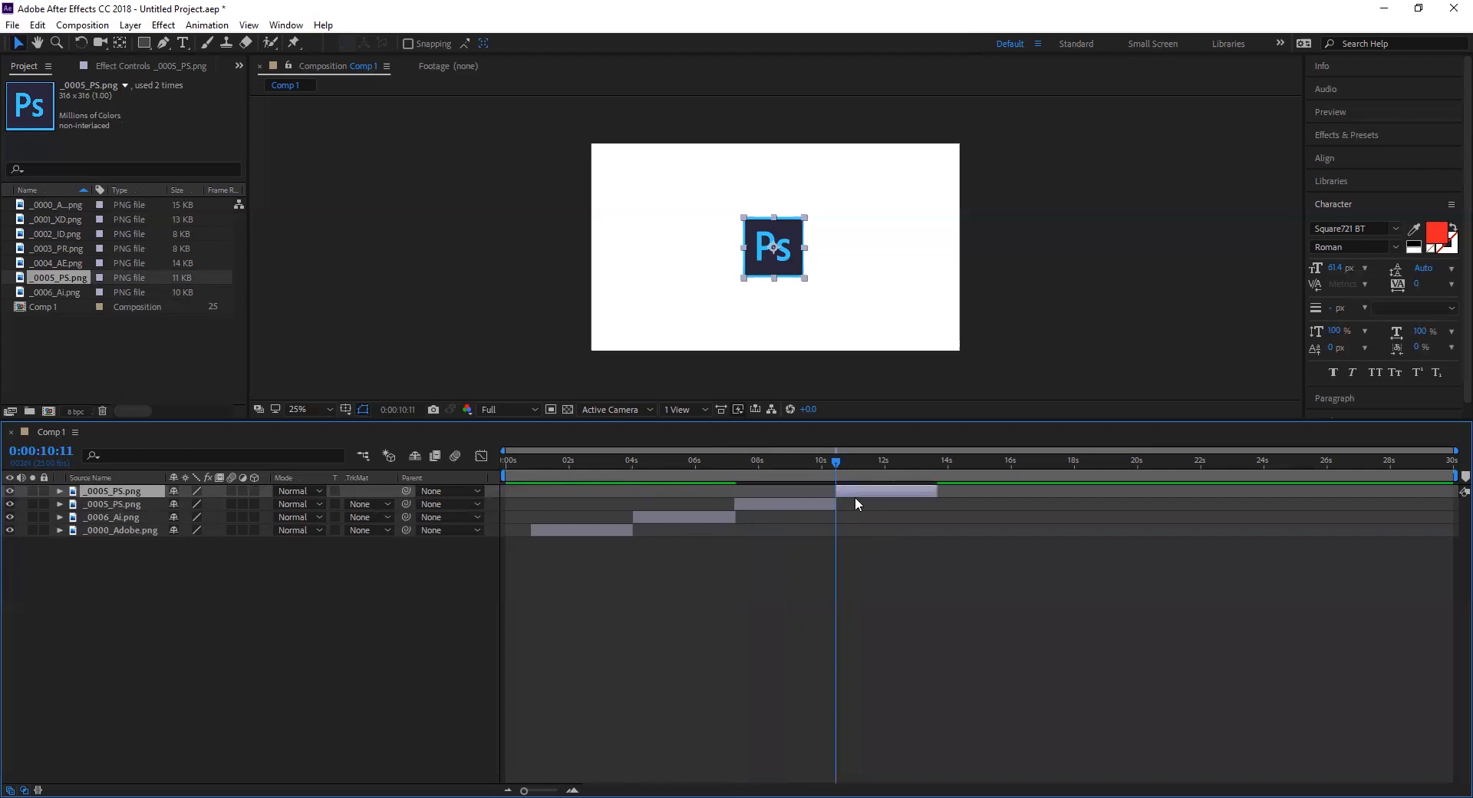
Replace the source of the upper PS logo copy with _0004_AE.png and preview the logo sequence from the beginning
left_click(53, 264)
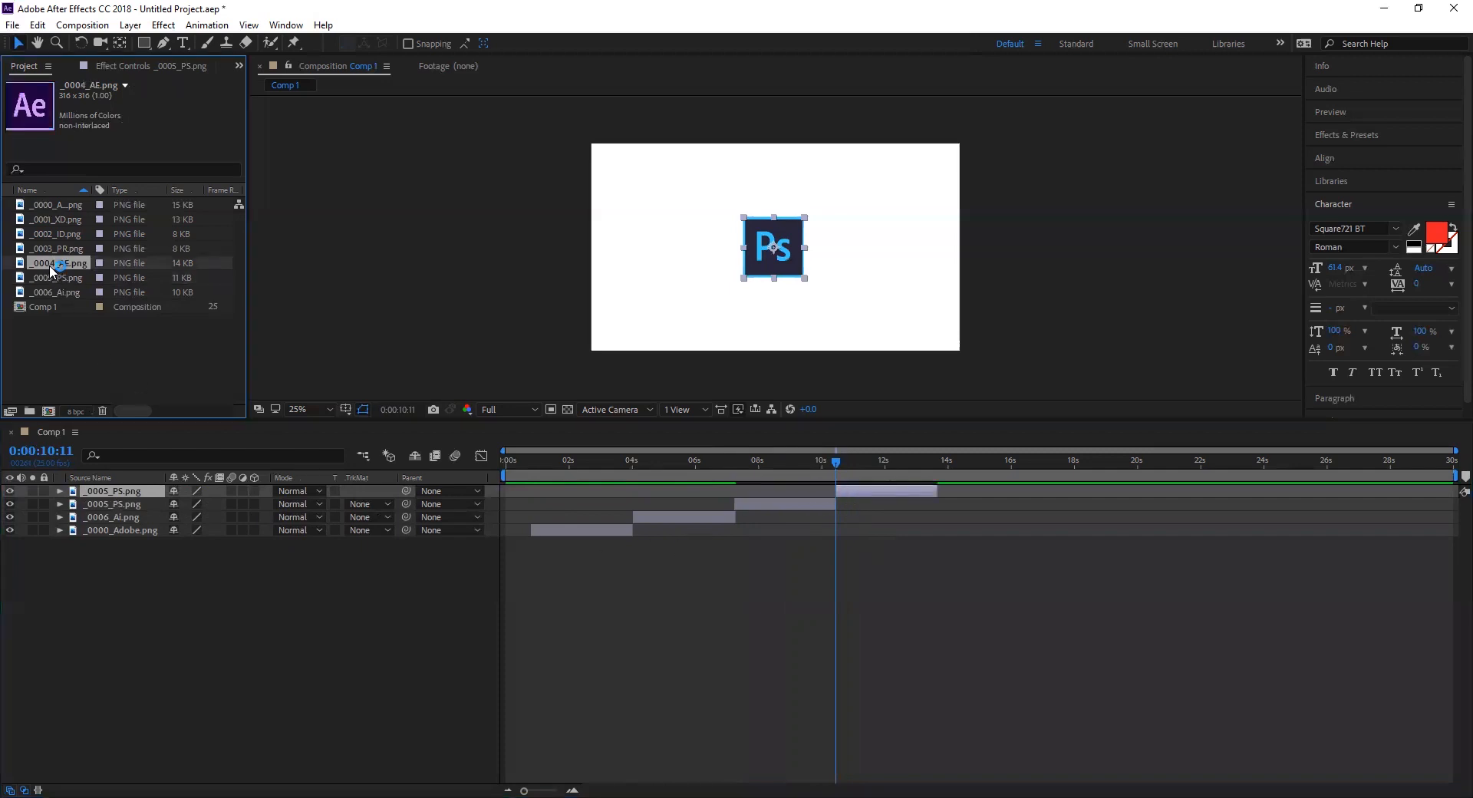
left_click(569, 460)
left_click_drag(568, 459, 880, 491)
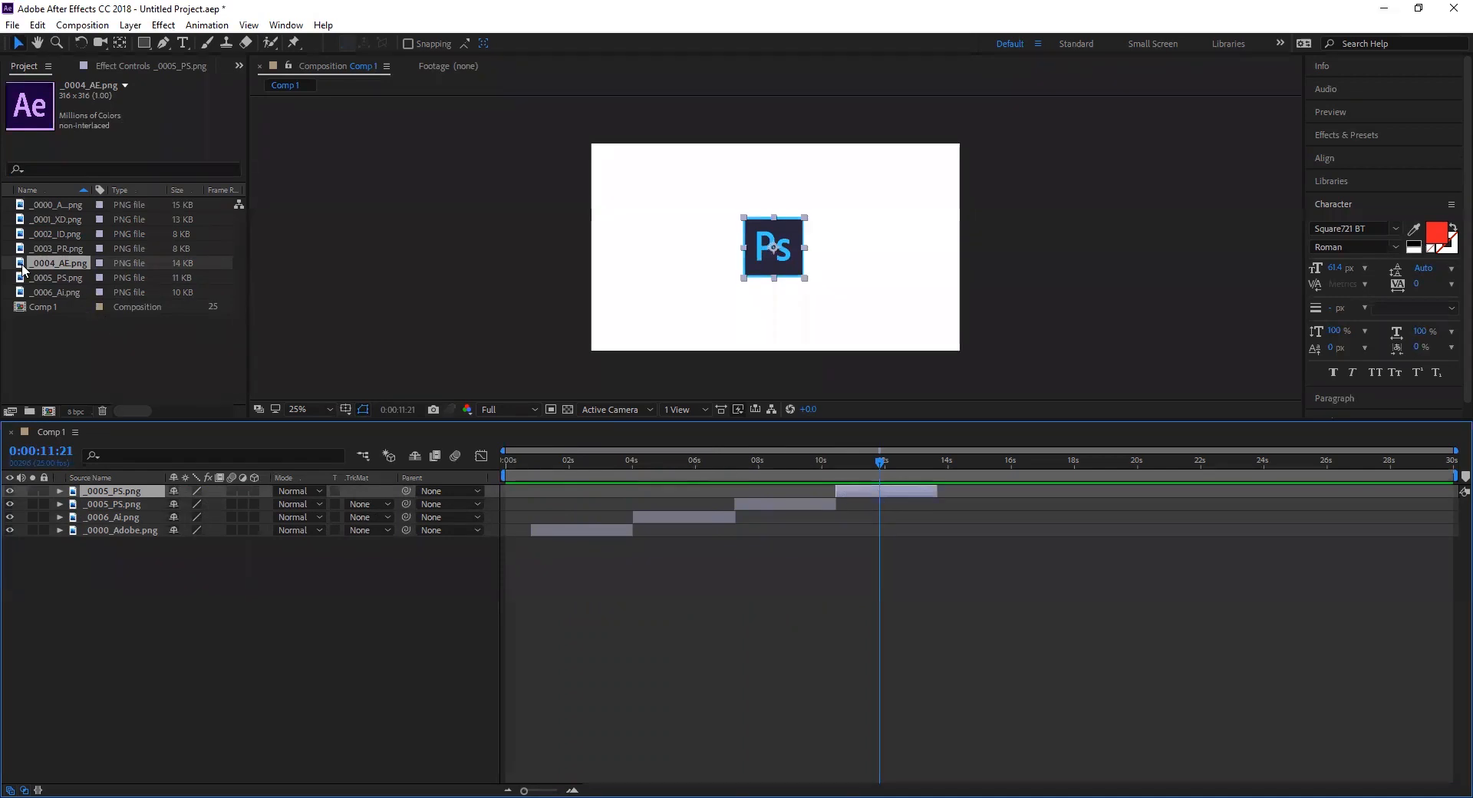
left_click_drag(26, 264, 111, 491)
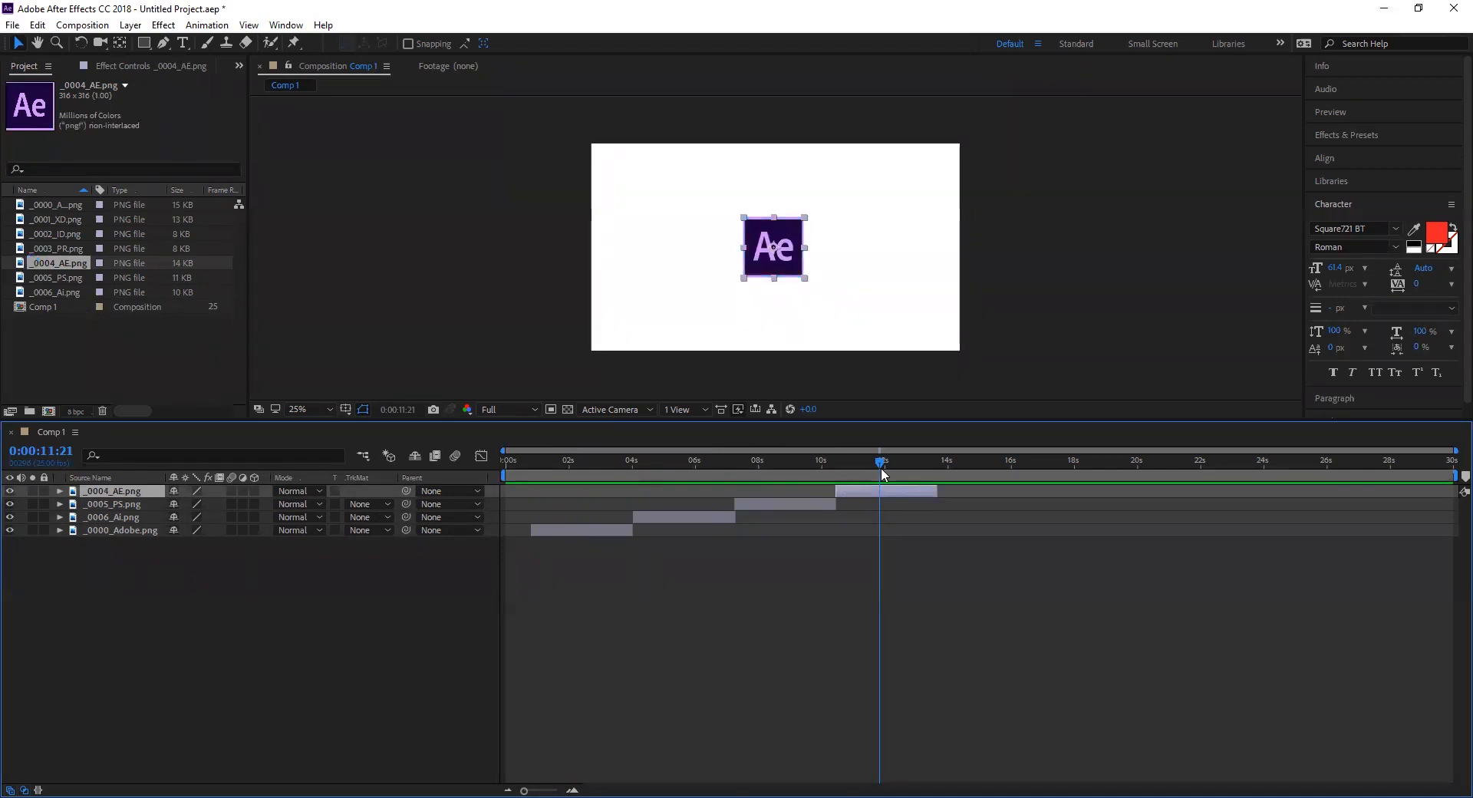
key("space")
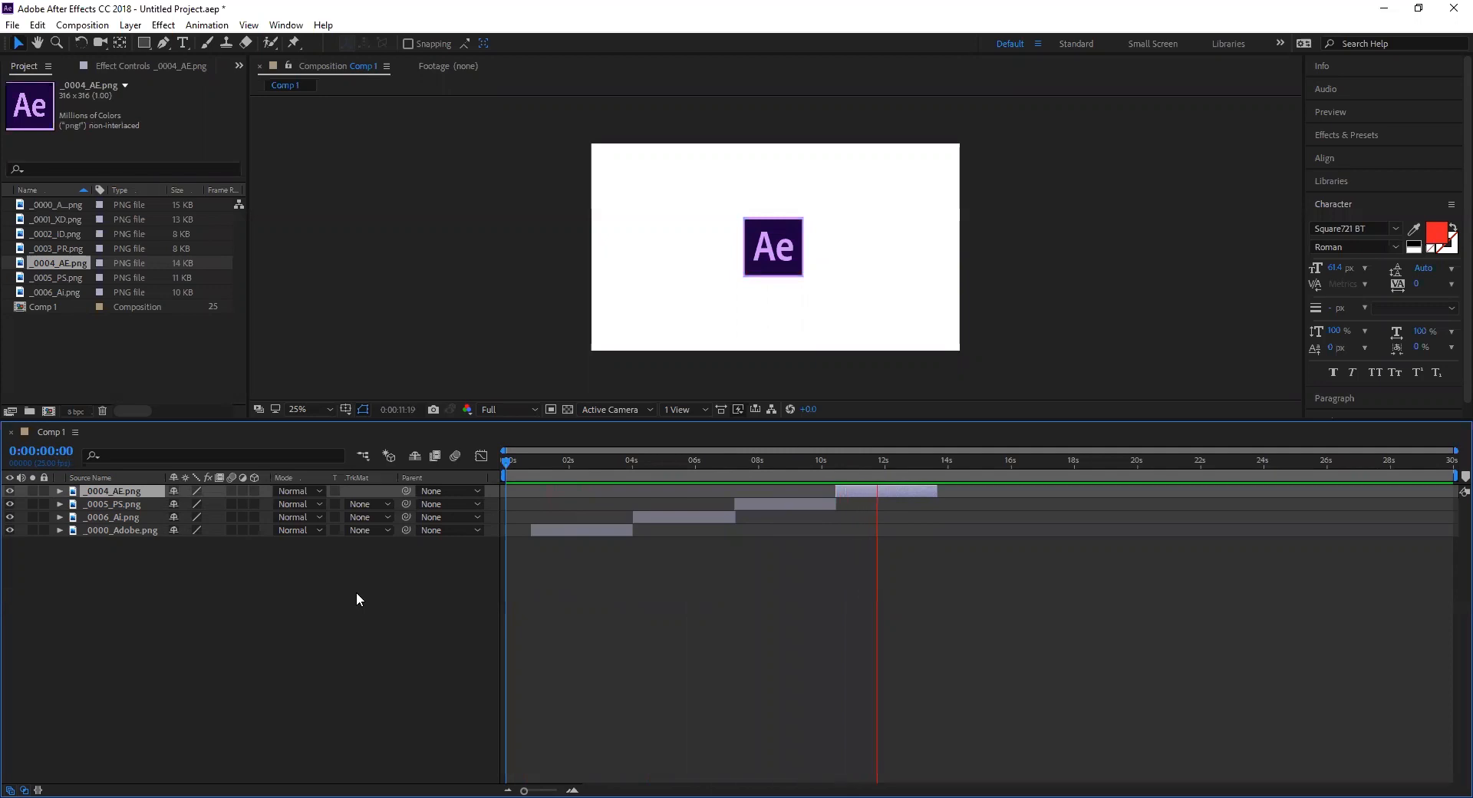
key("space")
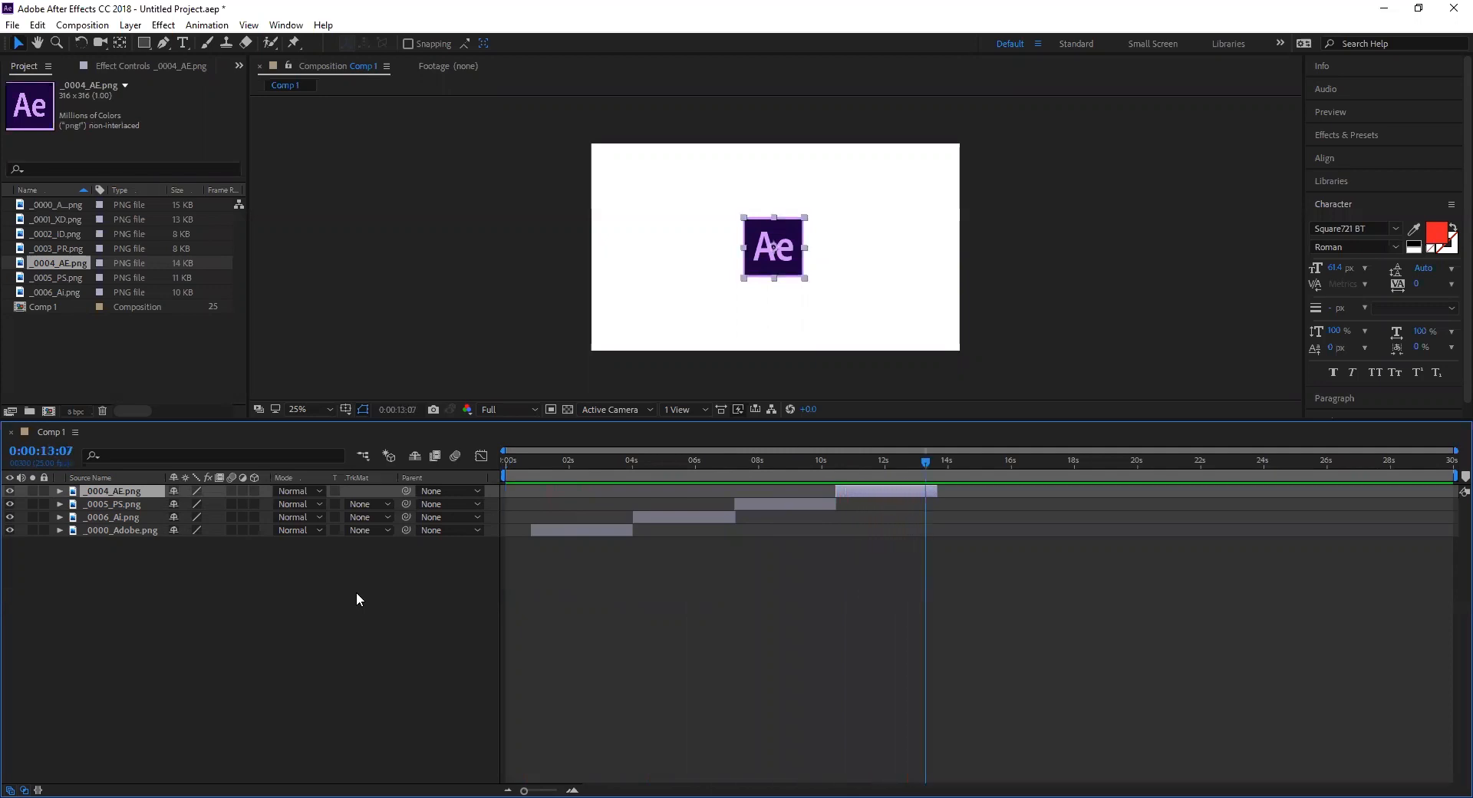
Duplicate the Adobe logo layer and shift the lower copy so that it starts at 0:00:13:17, where the AE logo ends
left_click_drag(927, 462, 942, 466)
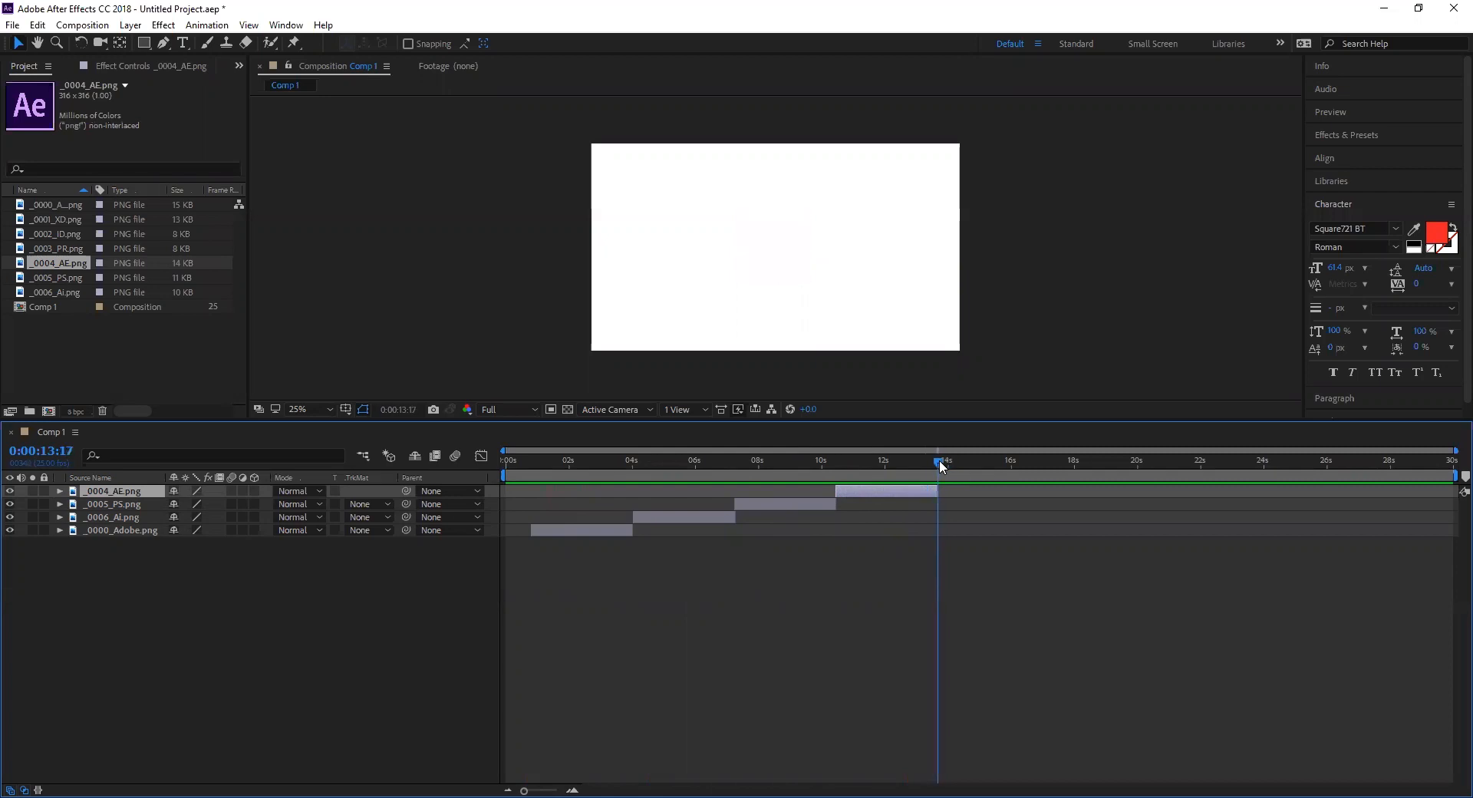
left_click(209, 582)
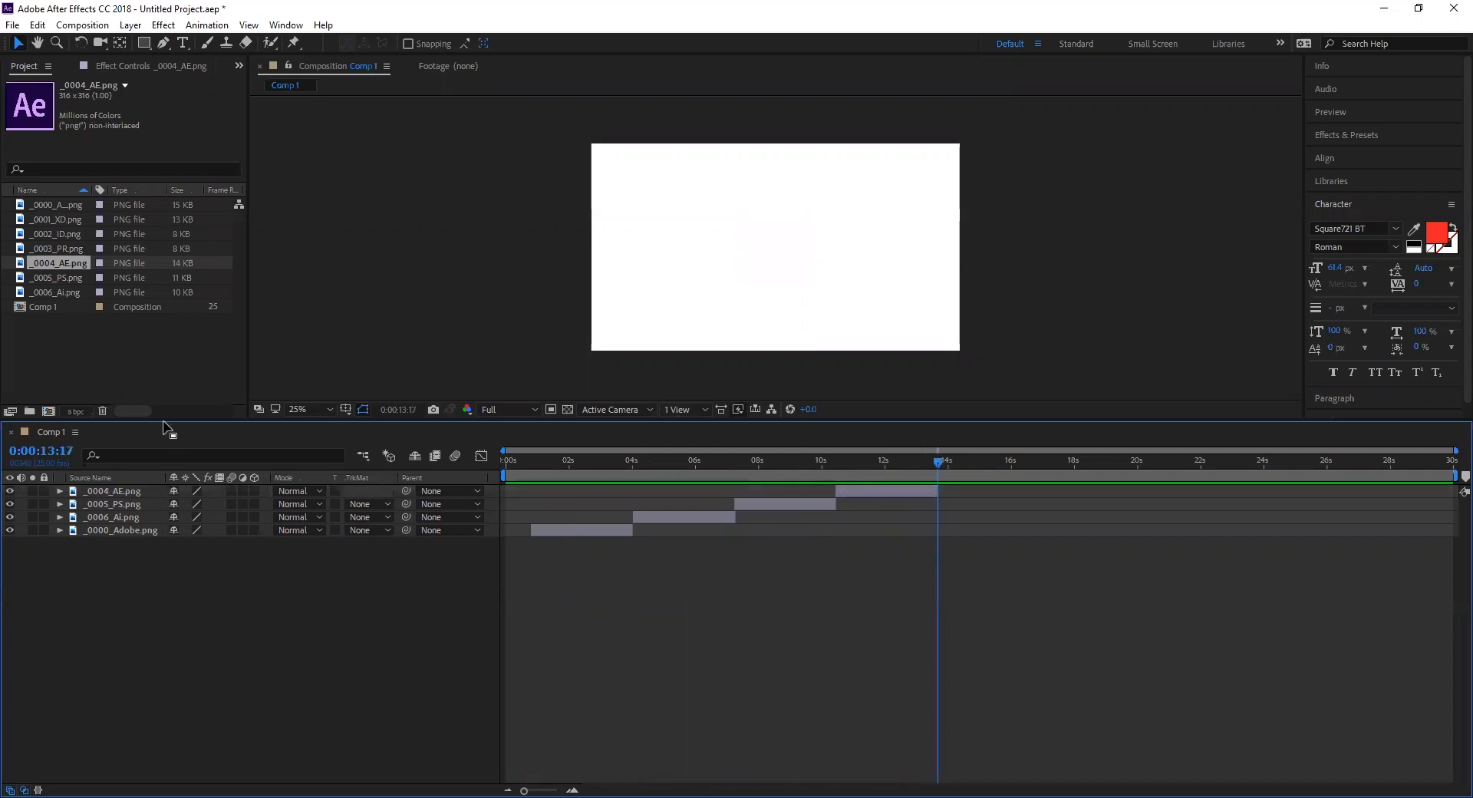
left_click(115, 531)
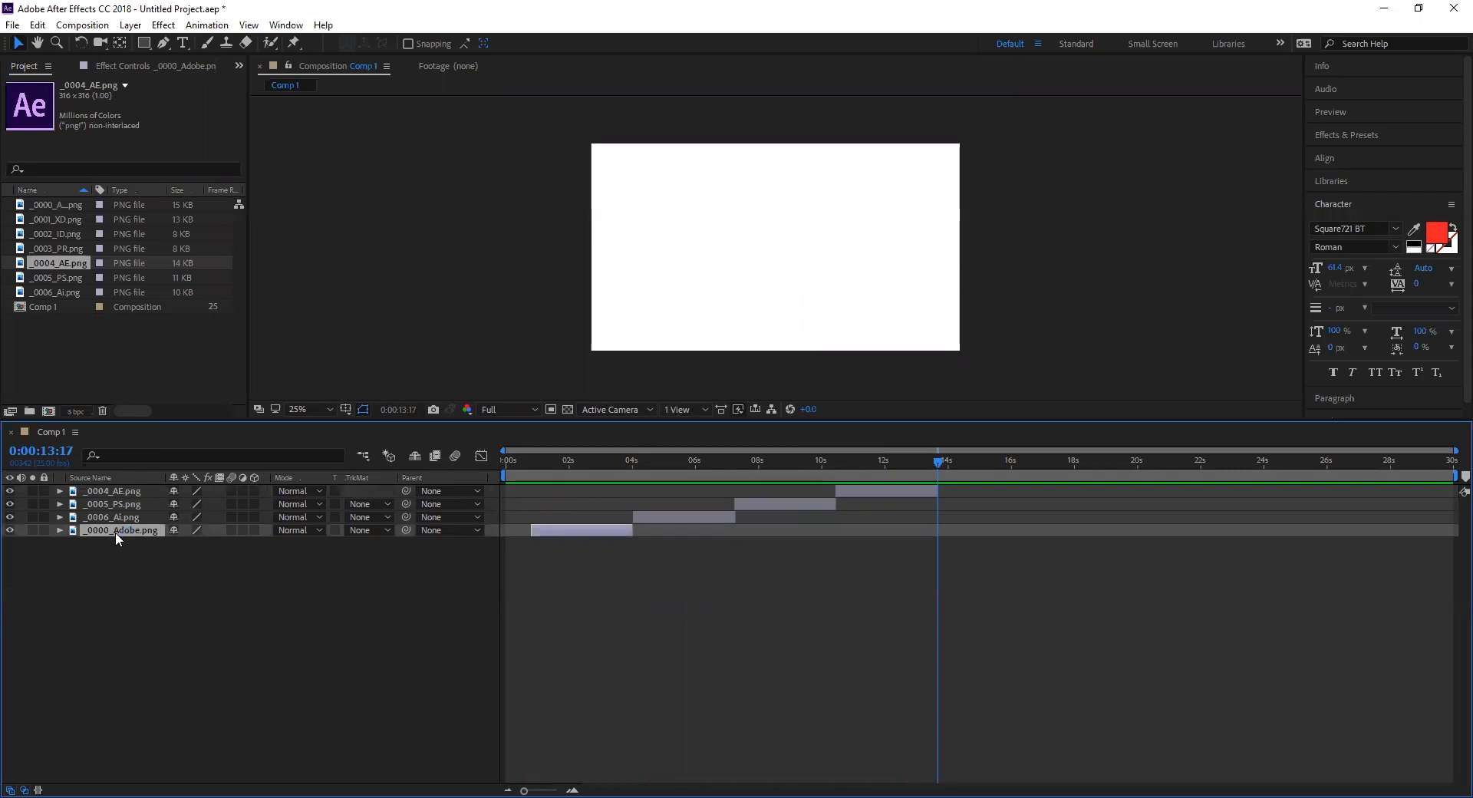
key("ctrl+d")
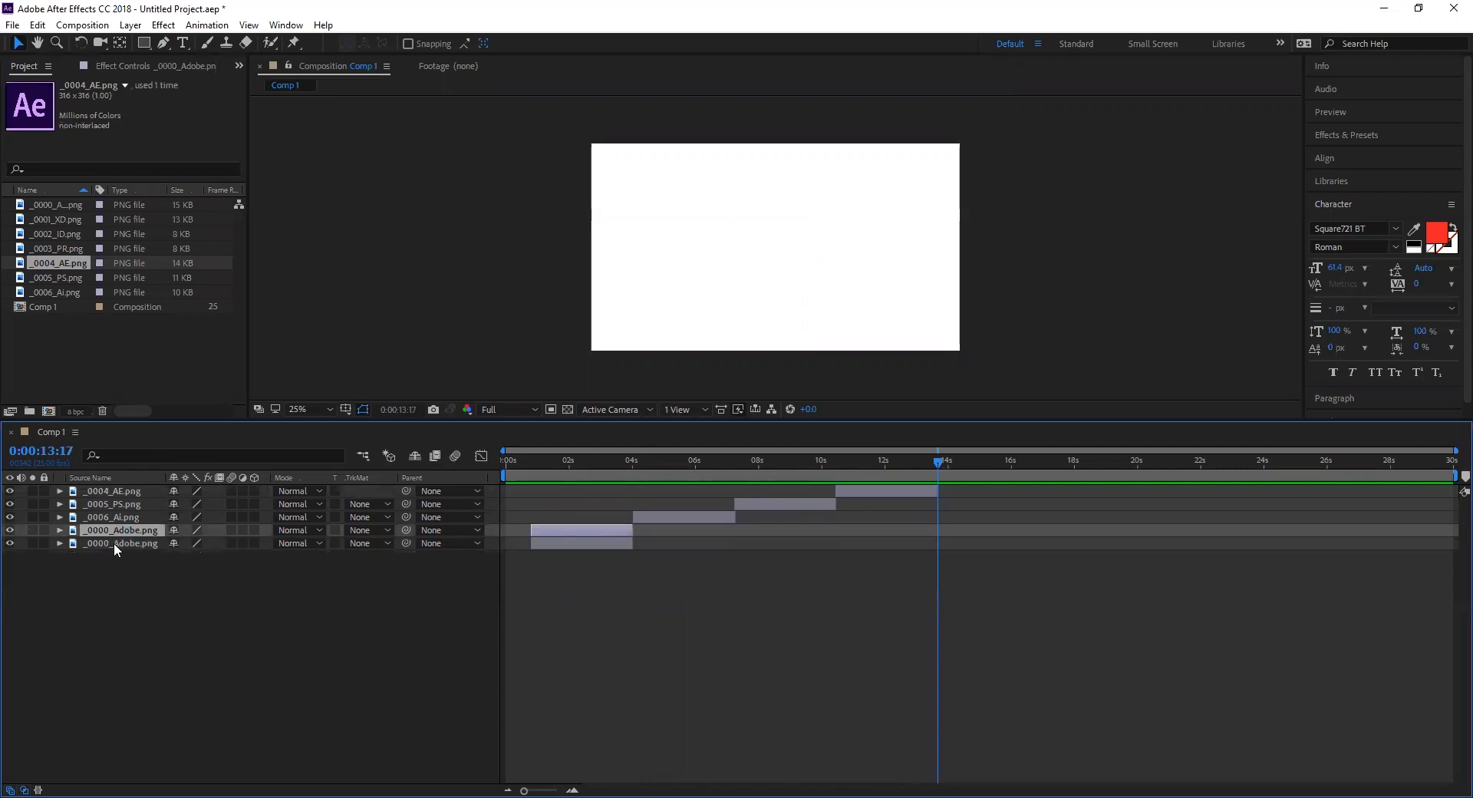
left_click(114, 542)
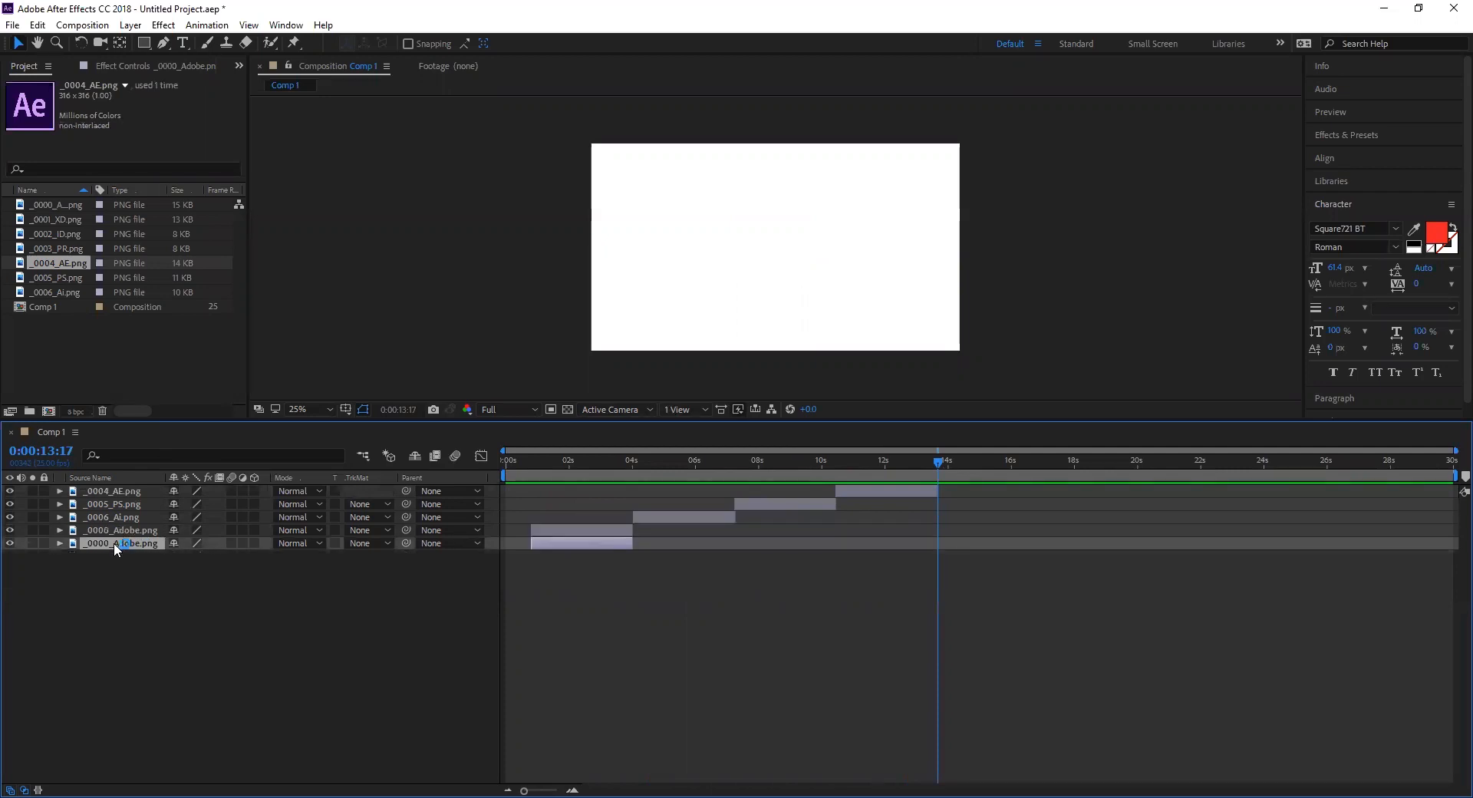
key("bracketleft")
Move the playhead to 0:00:16:22 at the end of the last Adobe logo layer and end the work area there
left_click_drag(542, 461, 1039, 491)
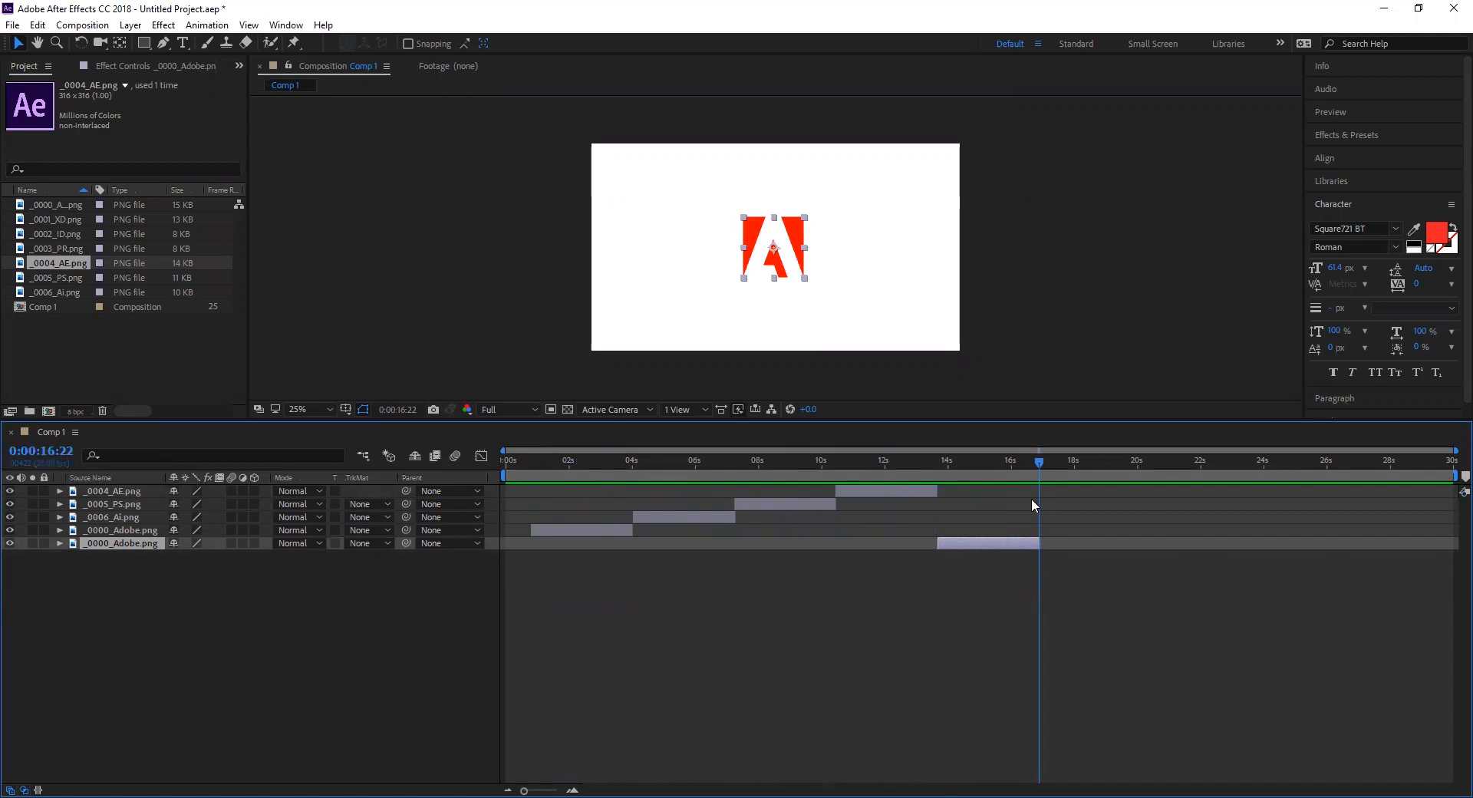
left_click_drag(1454, 475, 1040, 495)
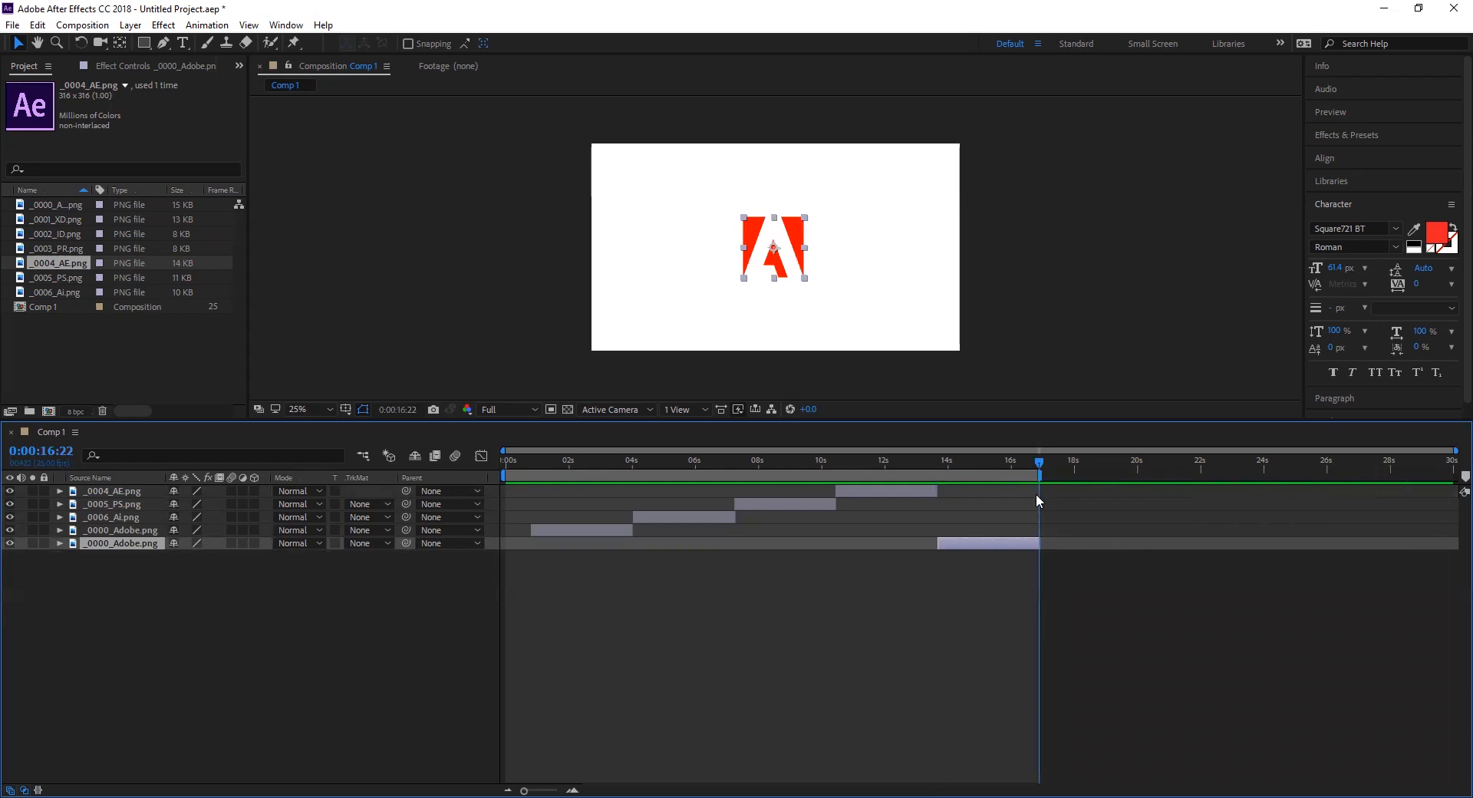
key("ctrl+z")
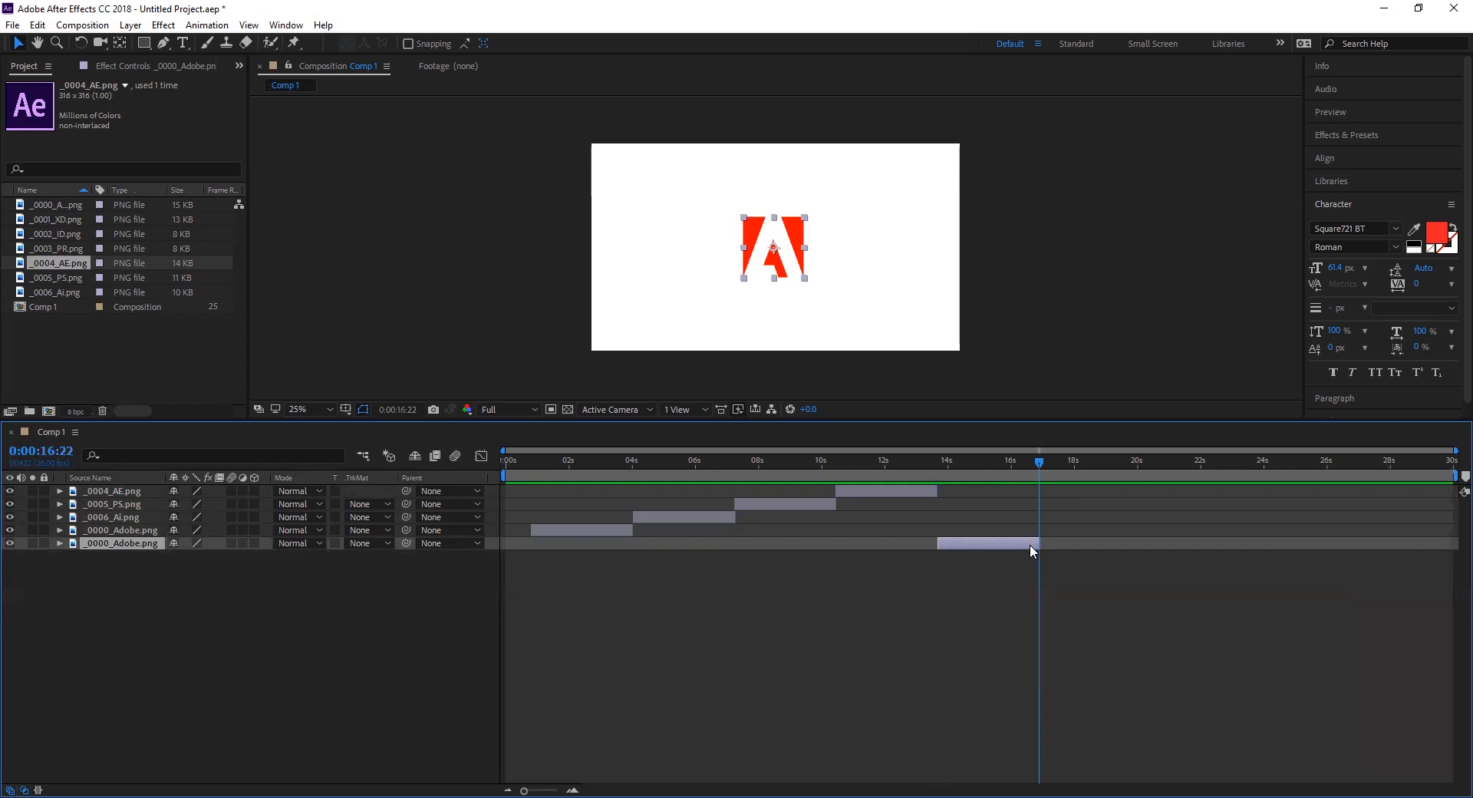
key("n")
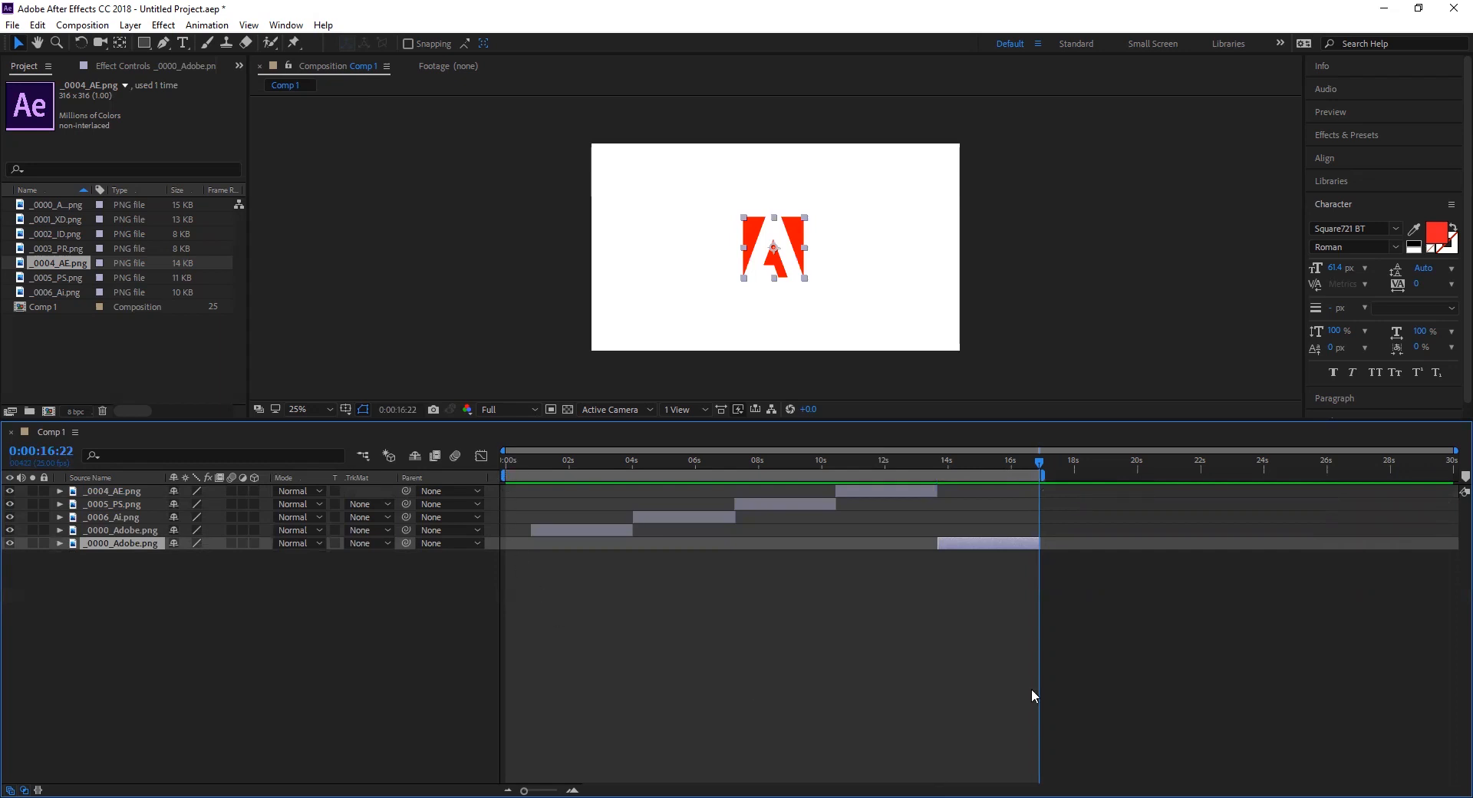
Scrub back and forth through the work area to review the logo sequence, leaving the playhead at 0:00:04:12
left_click_drag(1042, 469, 755, 471)
left_click_drag(582, 471, 1068, 476)
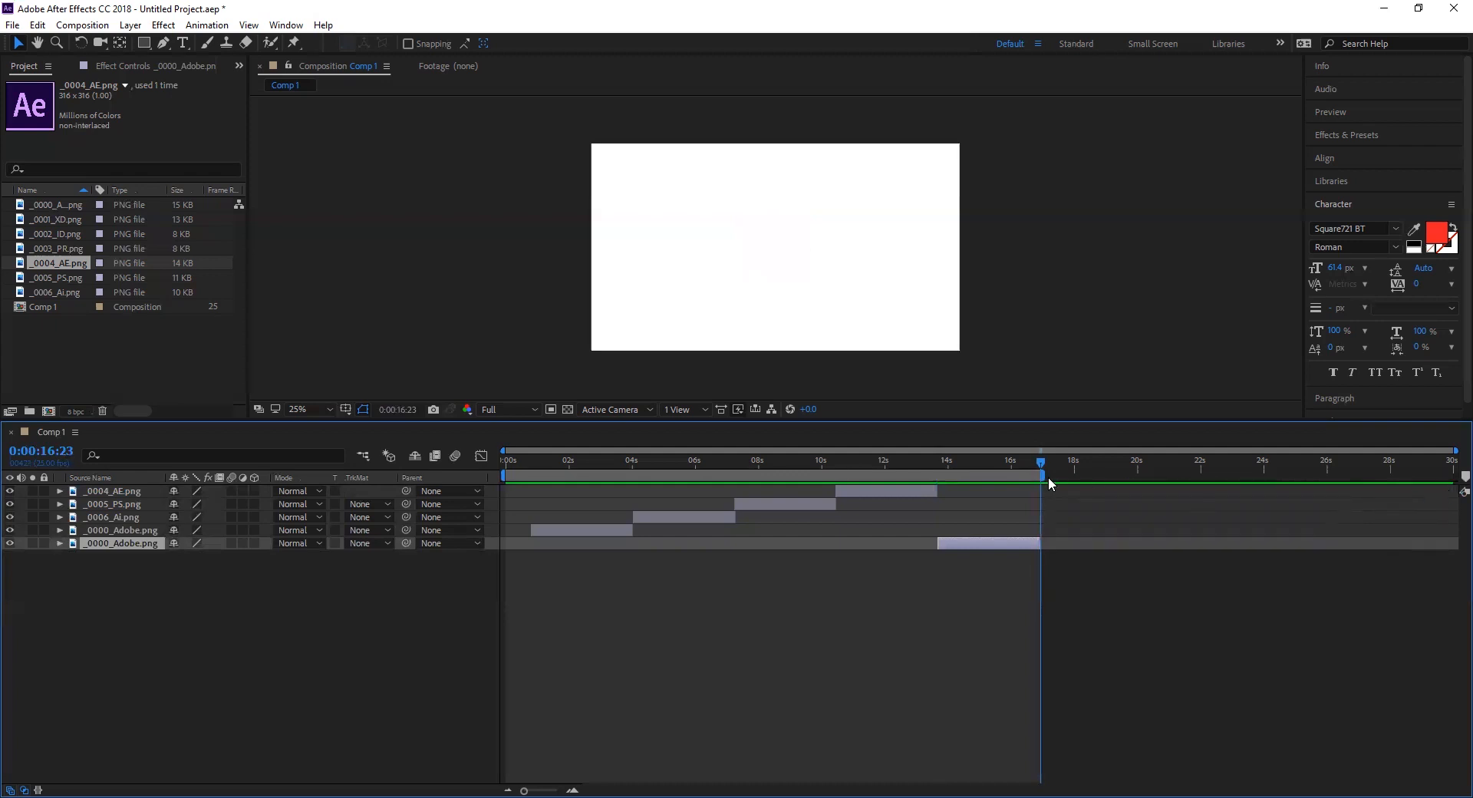
left_click_drag(1042, 461, 1021, 491)
left_click_drag(652, 461, 647, 606)
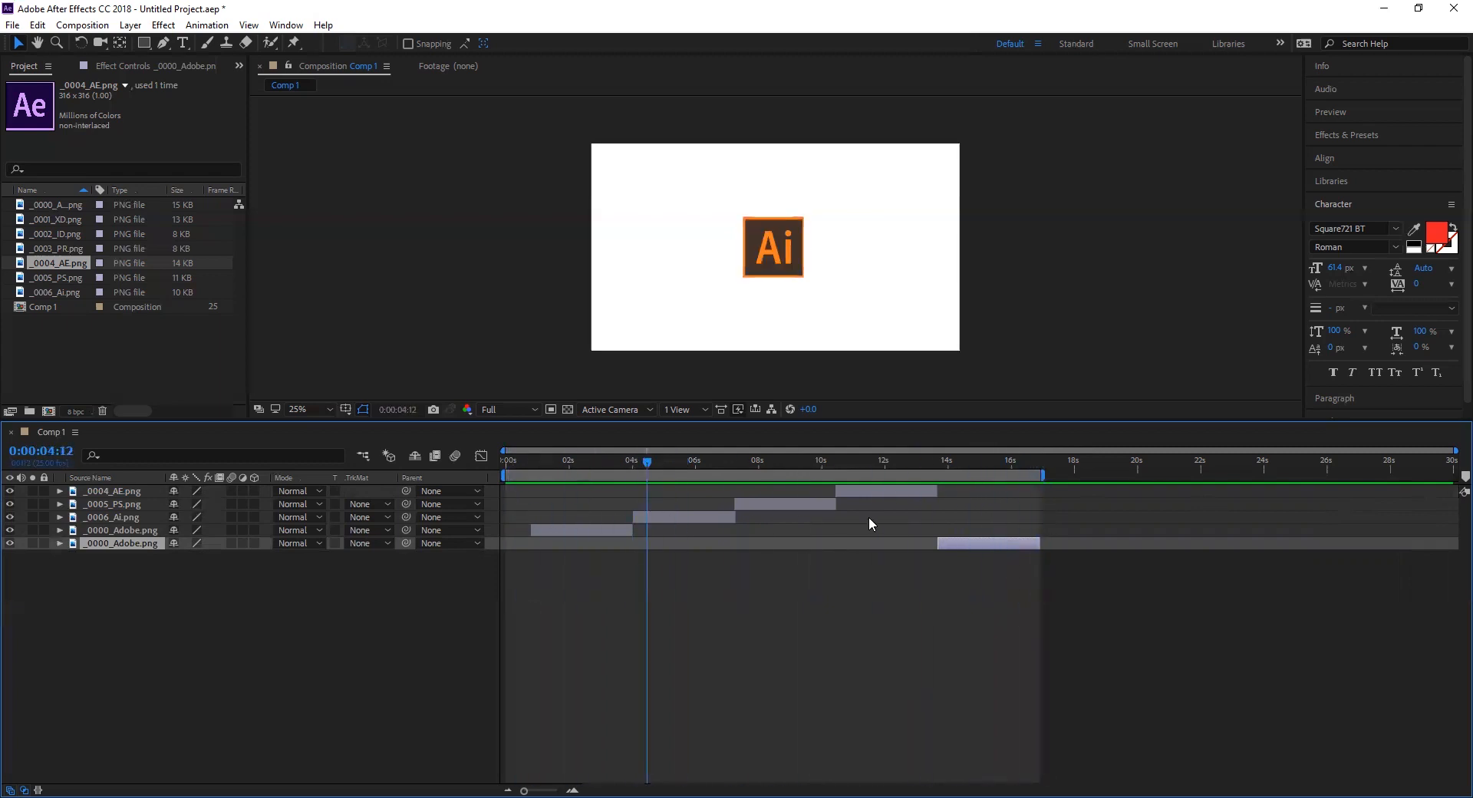